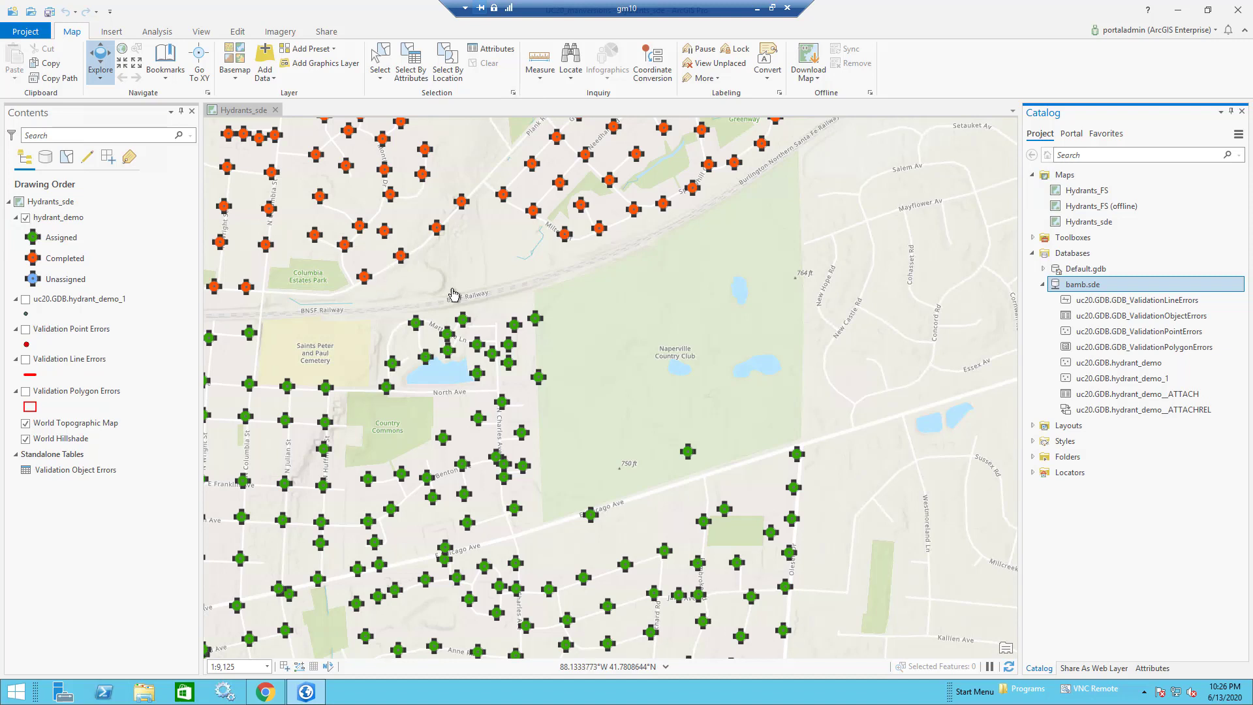
pyautogui.click(1118, 366)
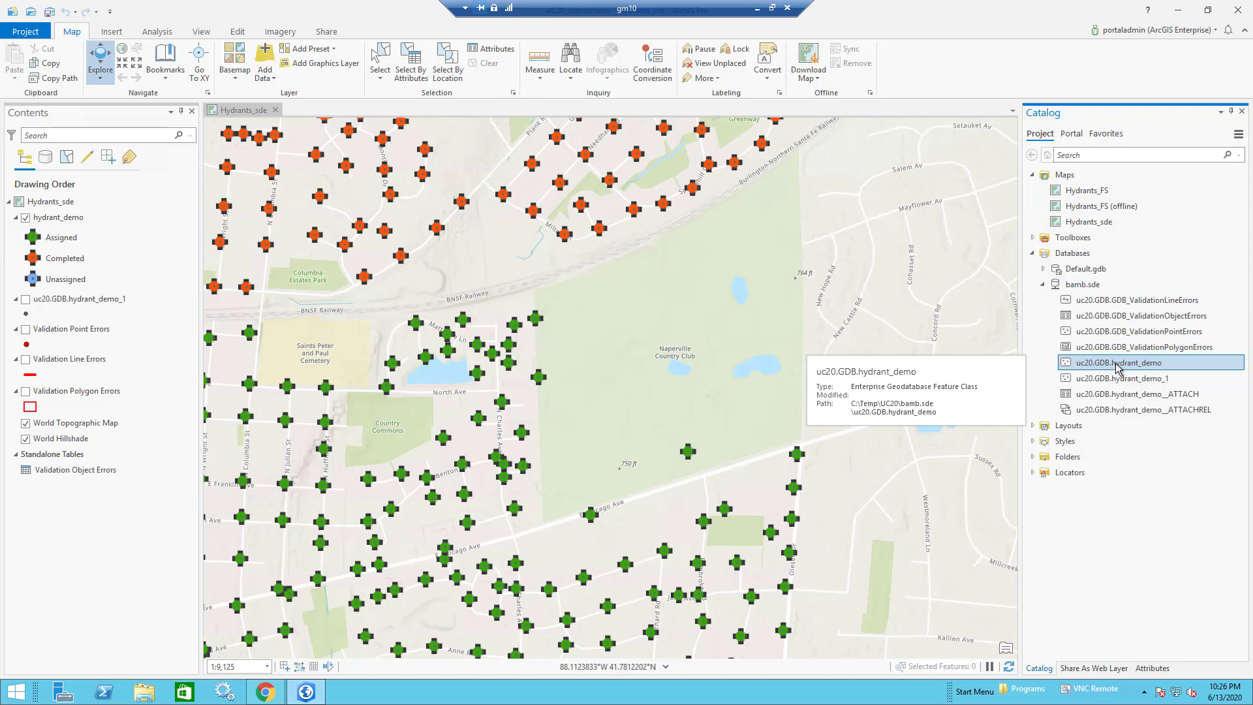
pyautogui.rightClick(1118, 368)
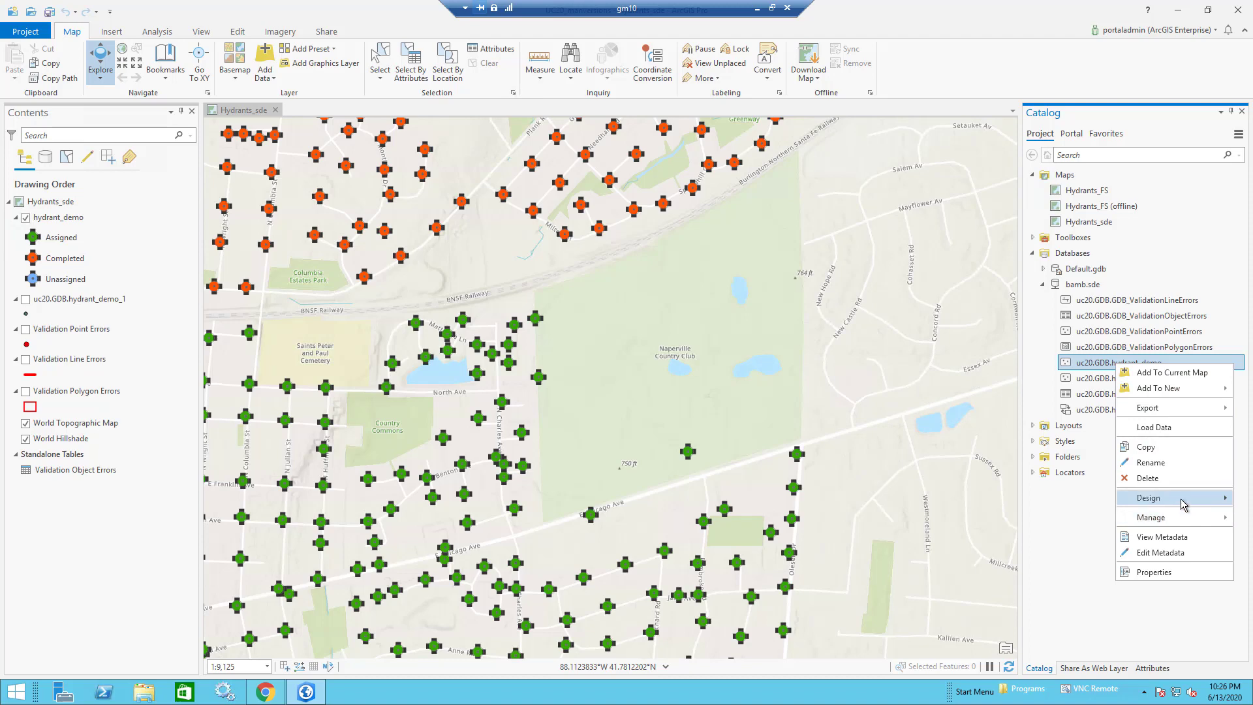
pyautogui.moveTo(1183, 504)
pyautogui.click(1052, 546)
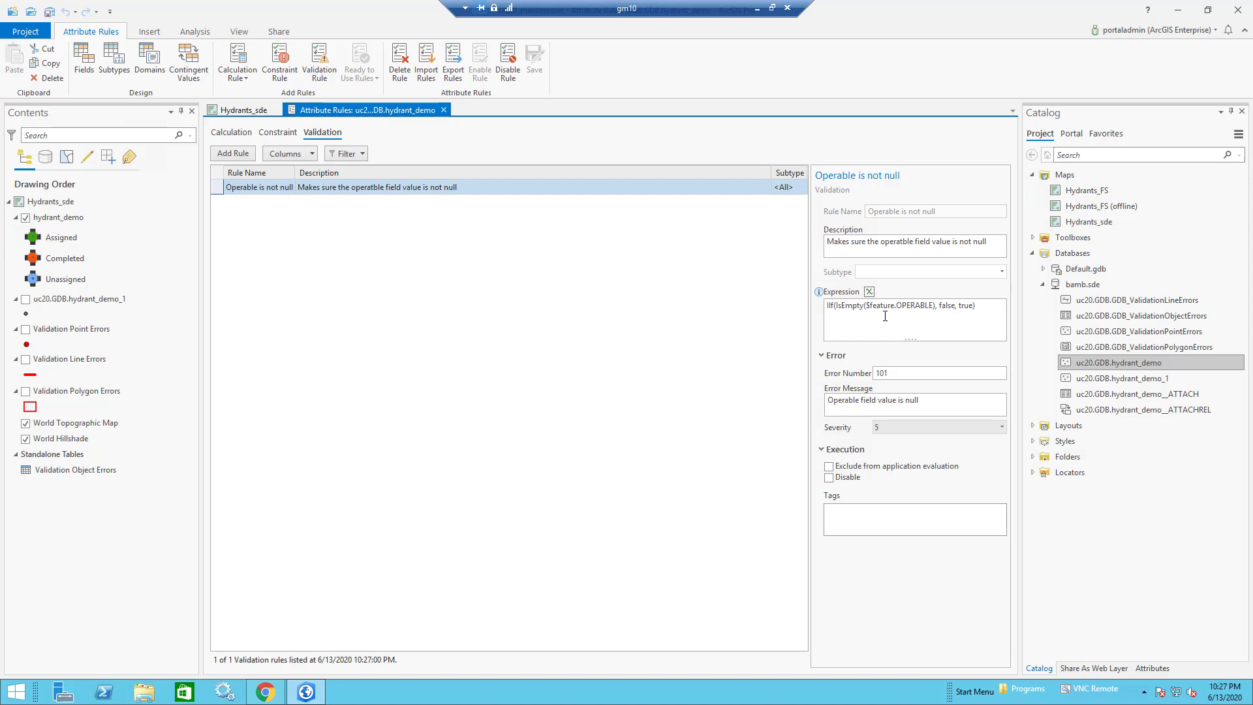
pyautogui.click(444, 110)
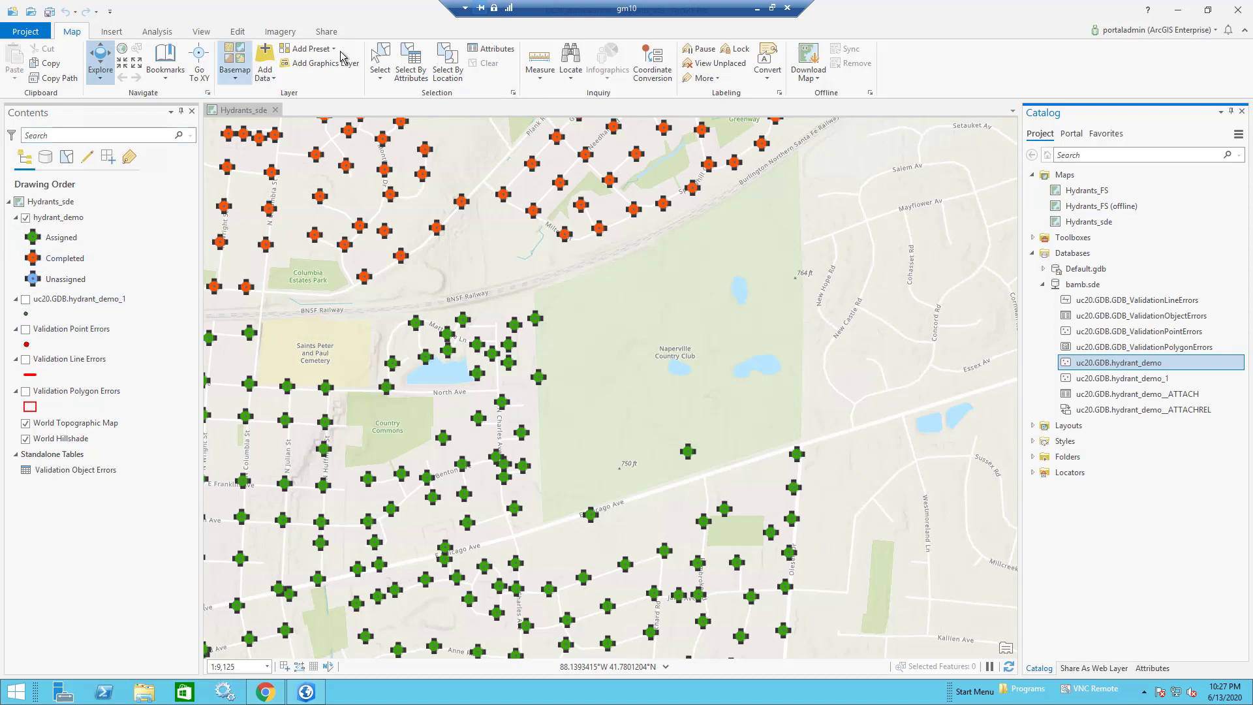
# Step: Check the signed-in portal account, then start publishing Hydrants_sde as a web layer in a widened pane
pyautogui.click(329, 33)
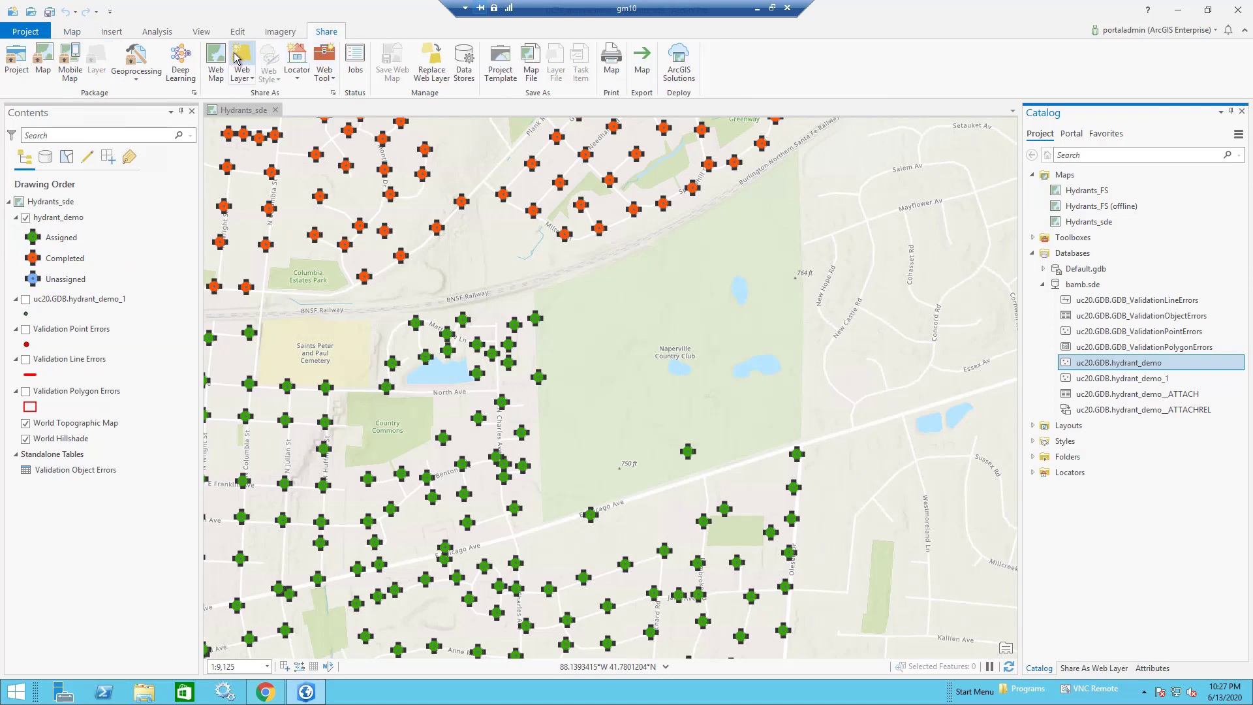
pyautogui.click(1131, 30)
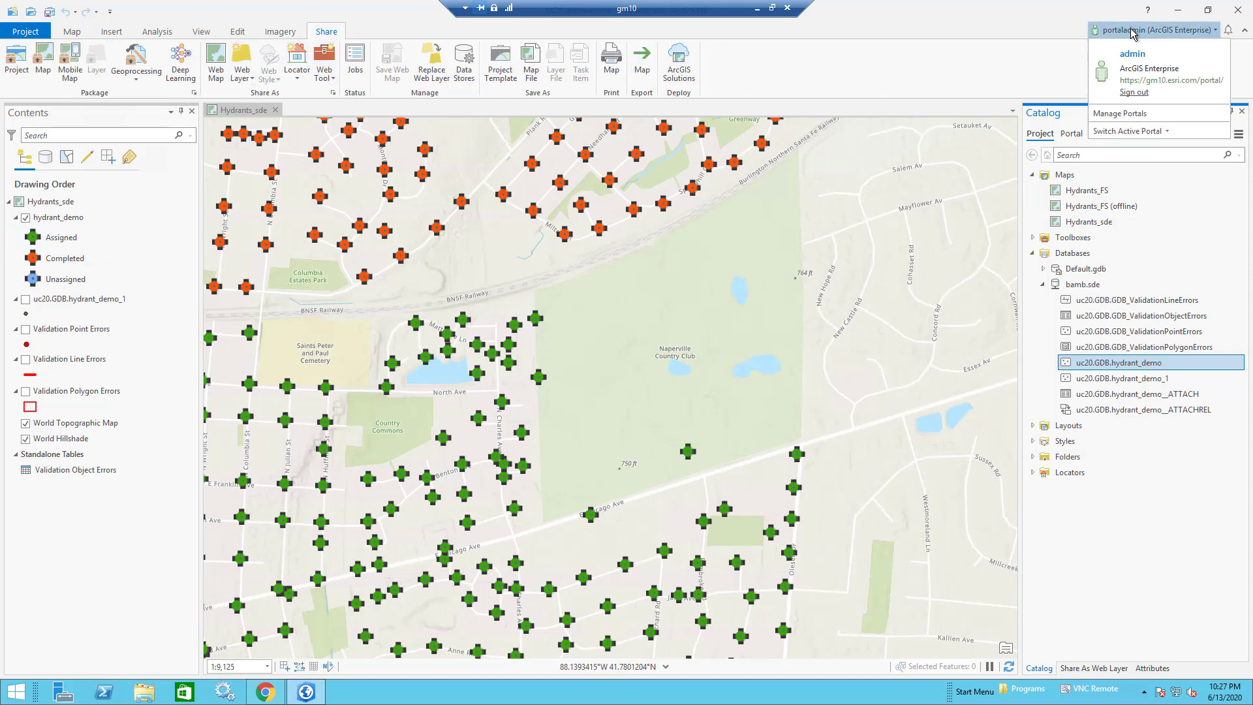
pyautogui.click(1003, 82)
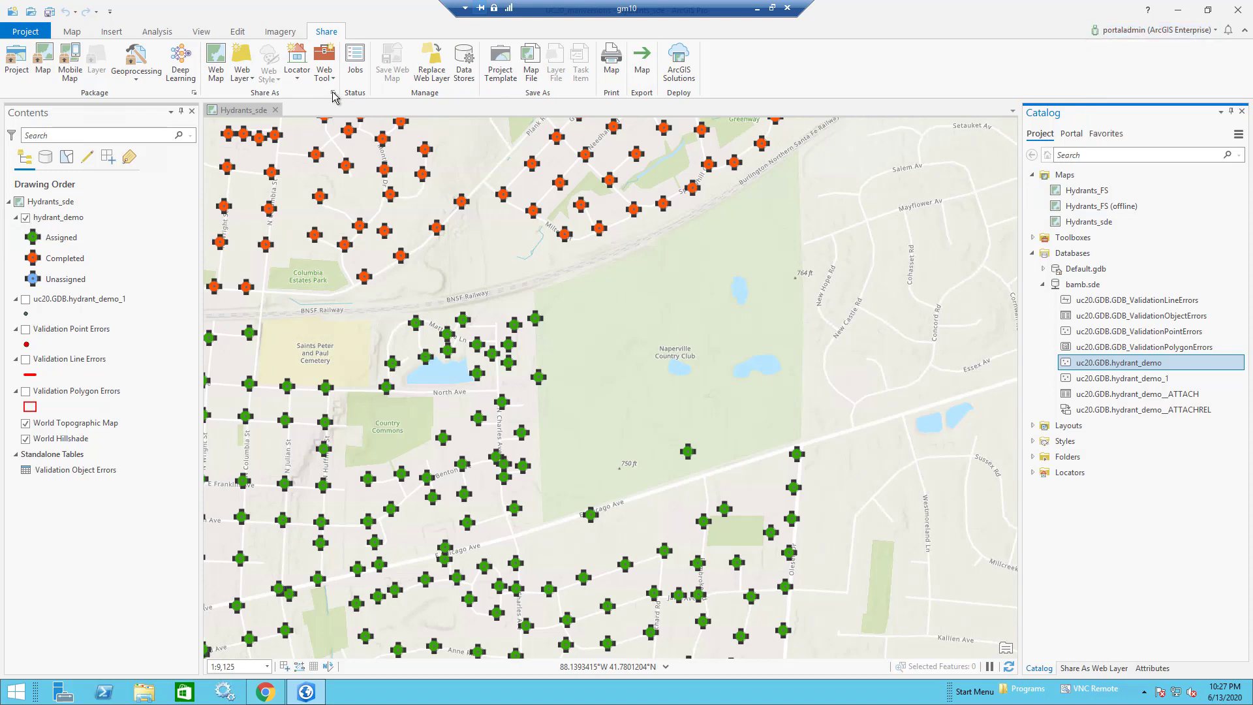
pyautogui.click(247, 64)
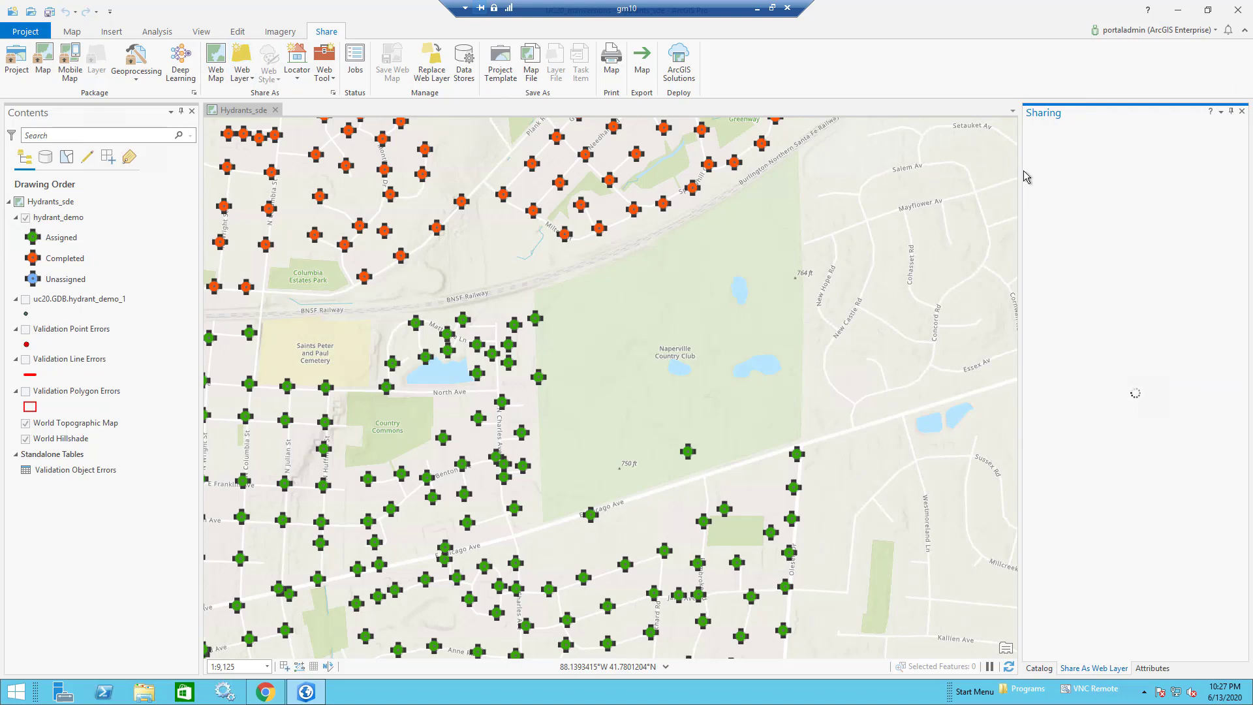
pyautogui.moveTo(1023, 174); pyautogui.dragTo(990, 179)
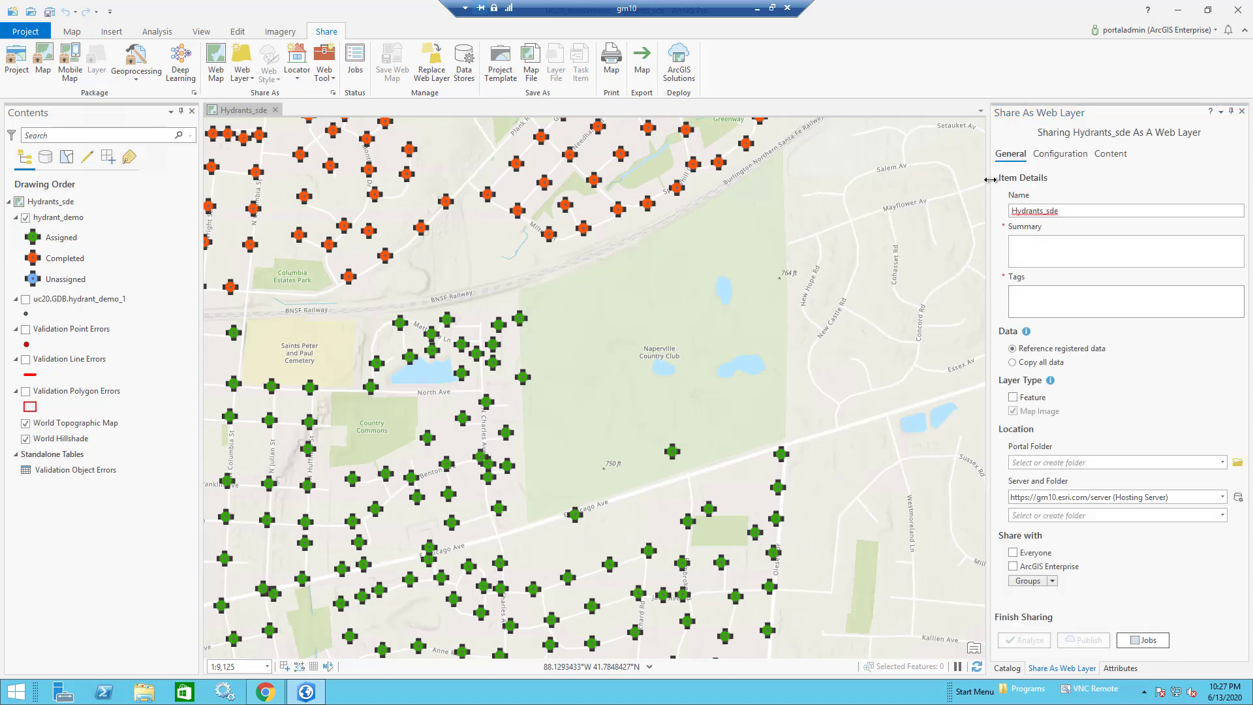
# Step: Enter placeholder summary and tags and include a Feature layer in the web layer
pyautogui.click(1050, 247)
pyautogui.write('-')
pyautogui.press('Tab')
pyautogui.write('-')
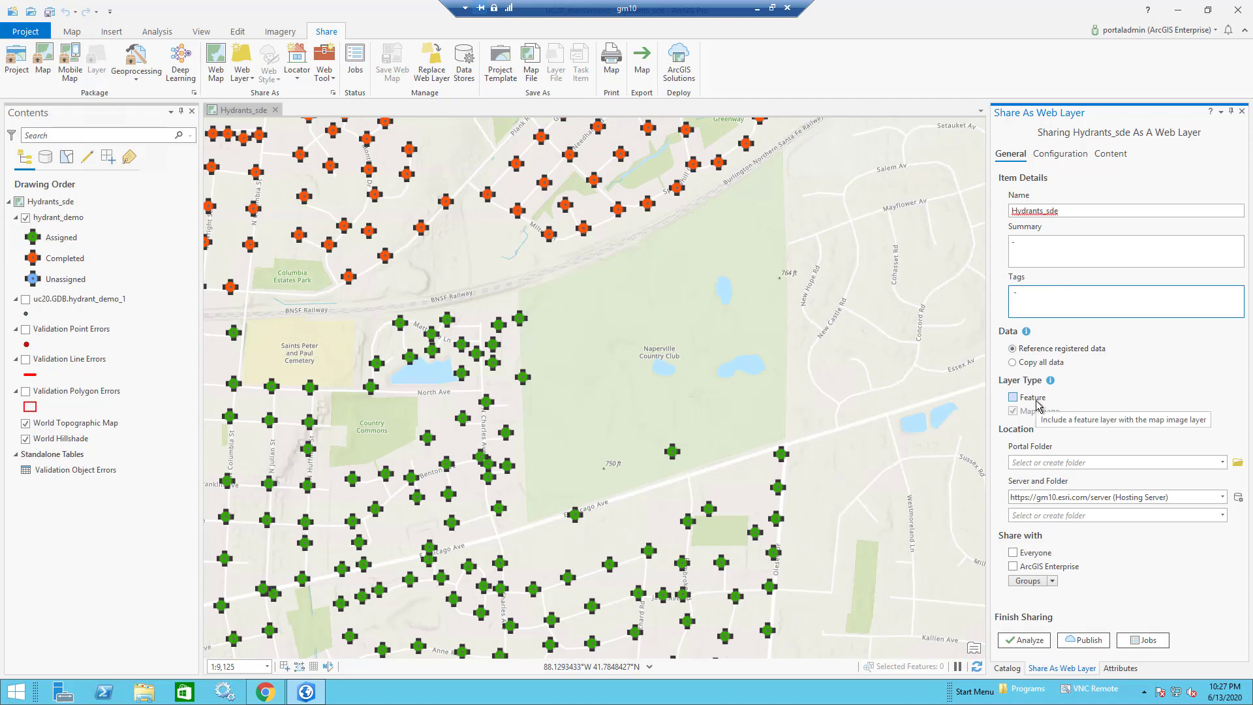
pyautogui.click(1038, 405)
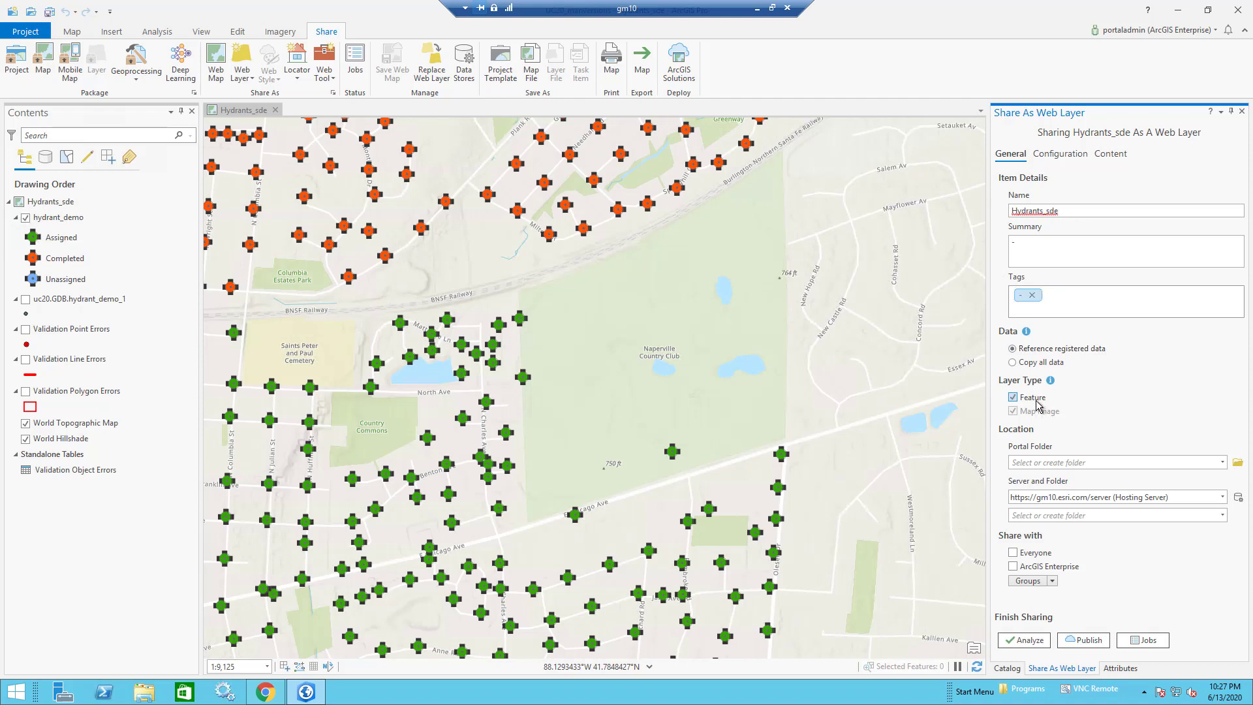
# Step: Enable Version Management and Validation capabilities and run the service on a dedicated instance
pyautogui.click(1068, 159)
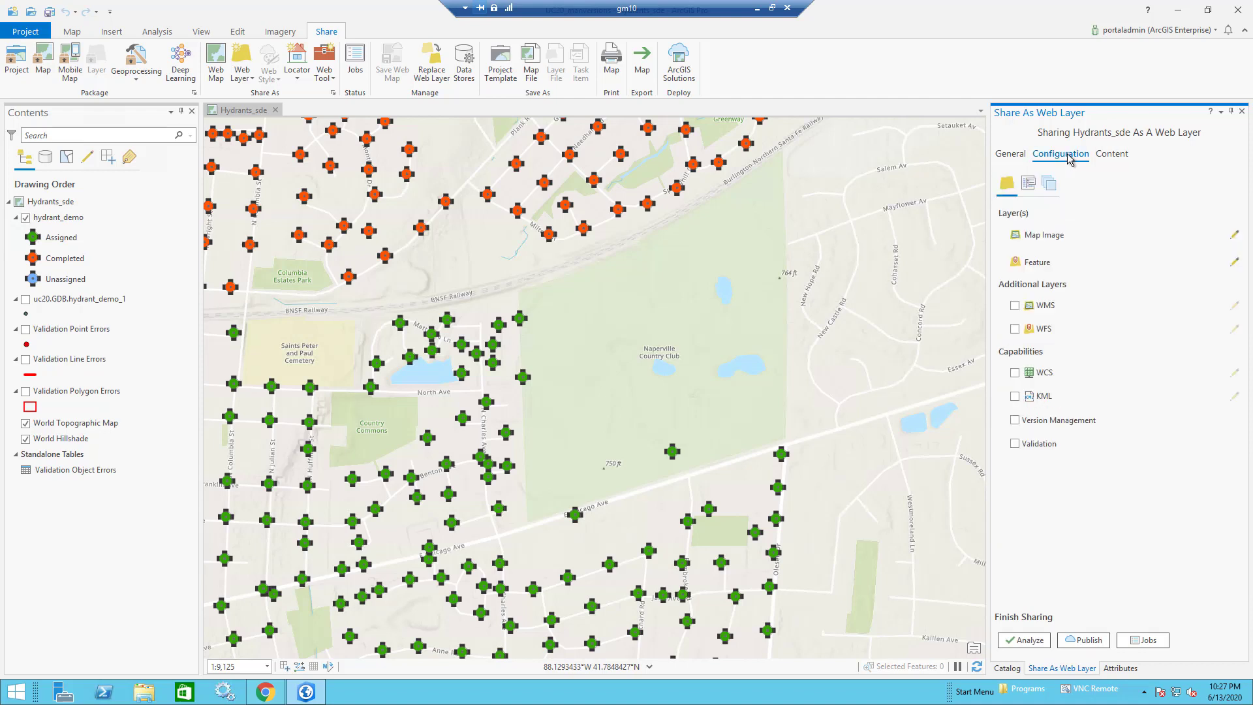
pyautogui.click(1015, 422)
pyautogui.click(1017, 446)
pyautogui.click(1049, 183)
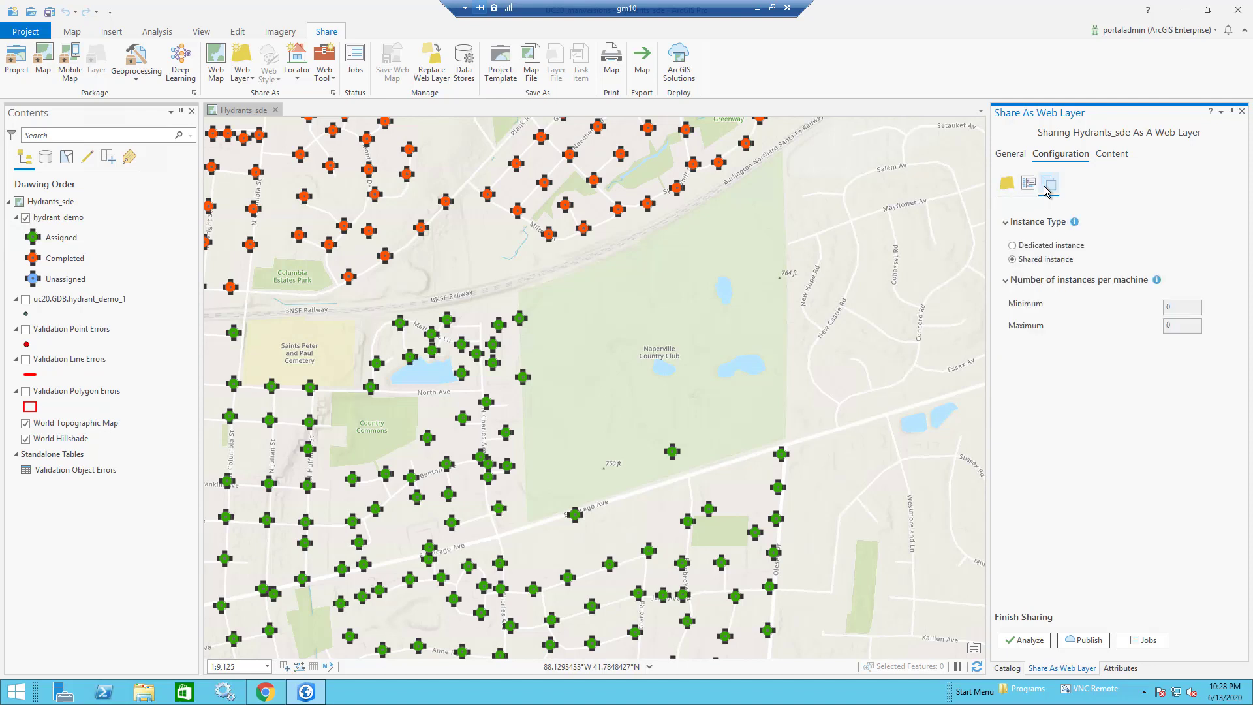
pyautogui.click(1026, 248)
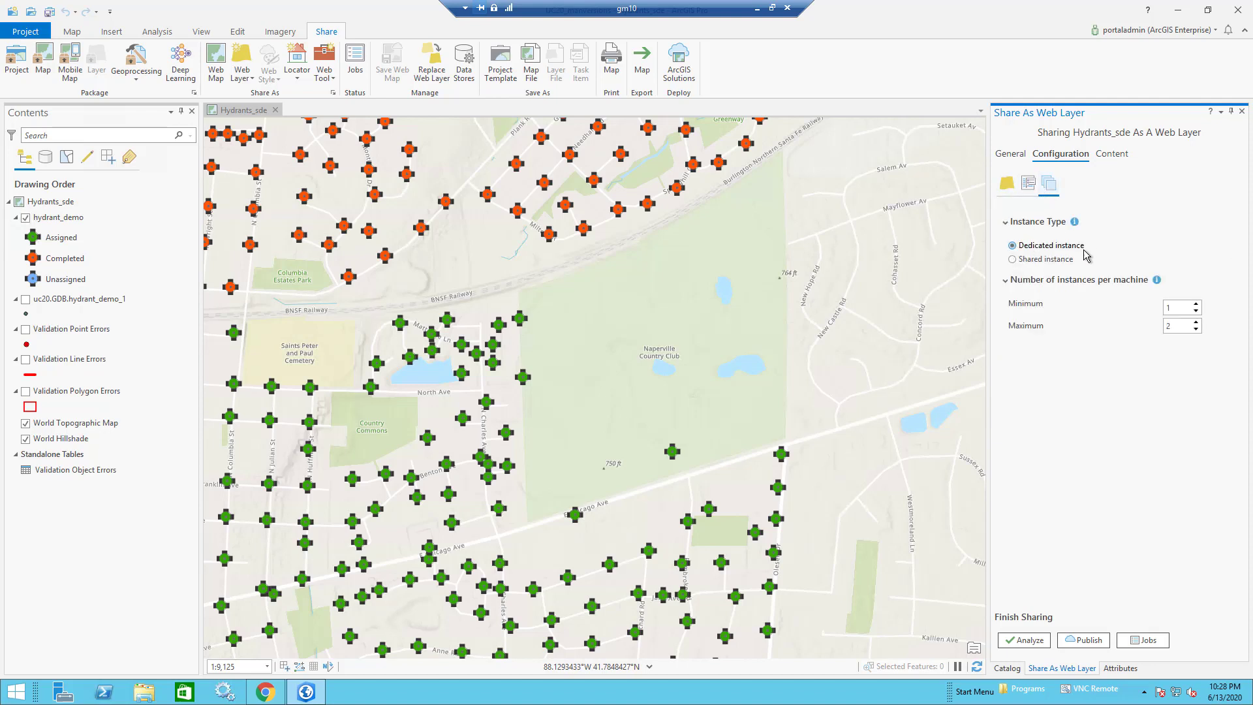
pyautogui.click(1009, 186)
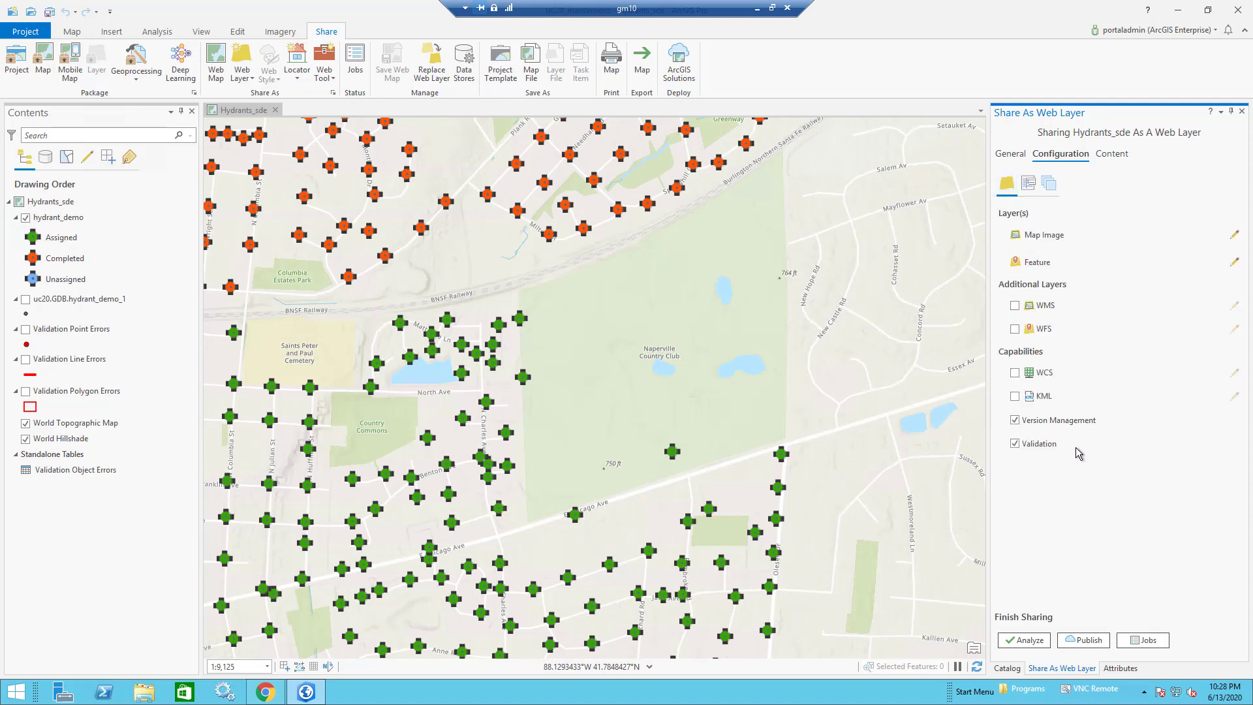
# Step: Enable sync on the feature layer with a version per downloaded map, then analyze the web layer
pyautogui.click(1235, 263)
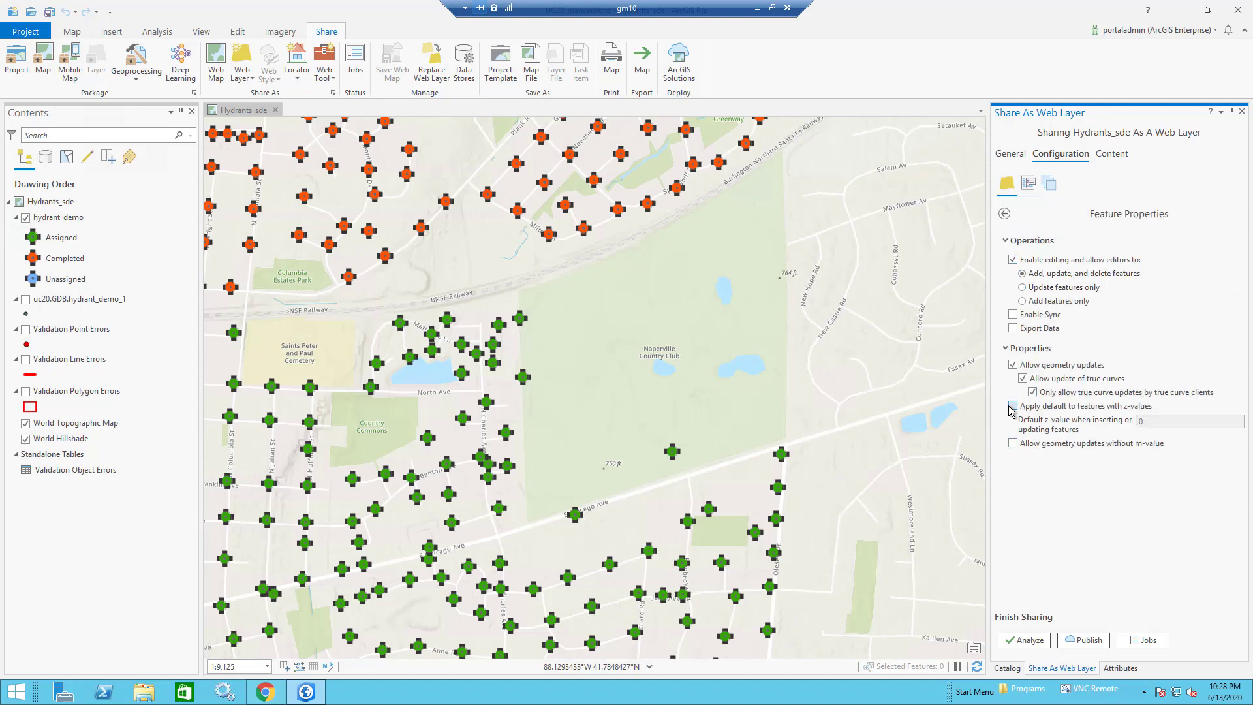
pyautogui.click(1013, 315)
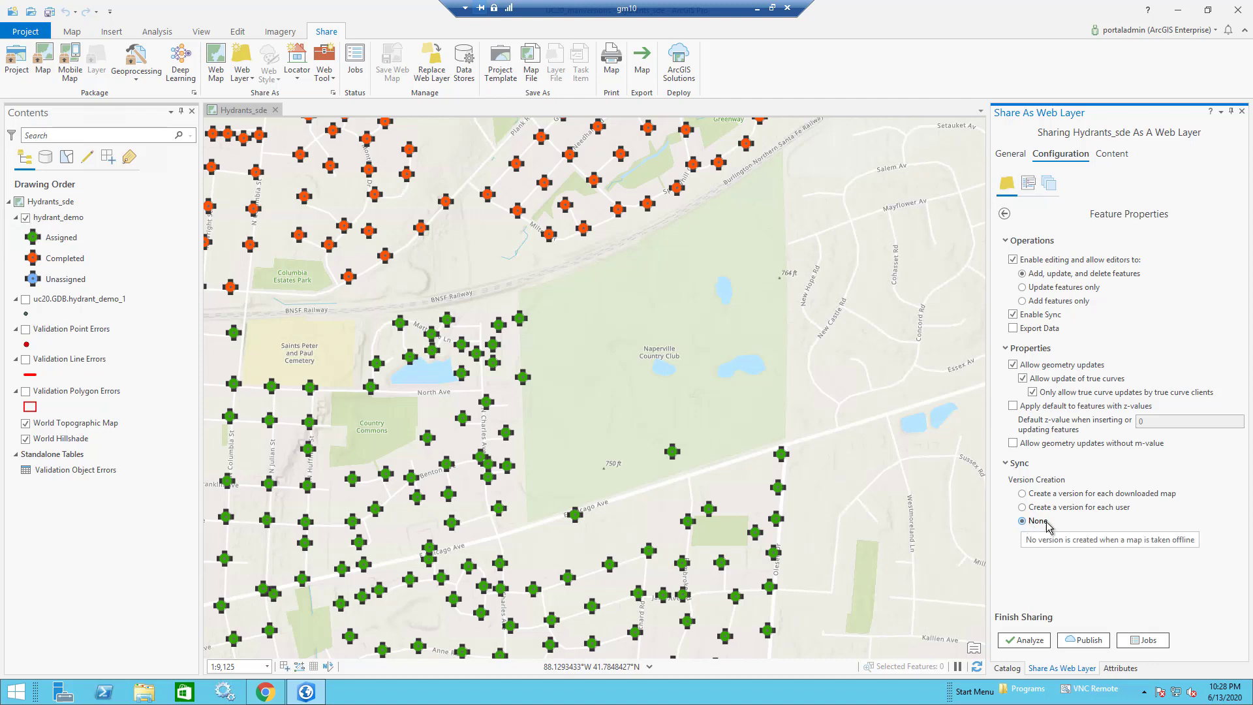
pyautogui.click(1022, 493)
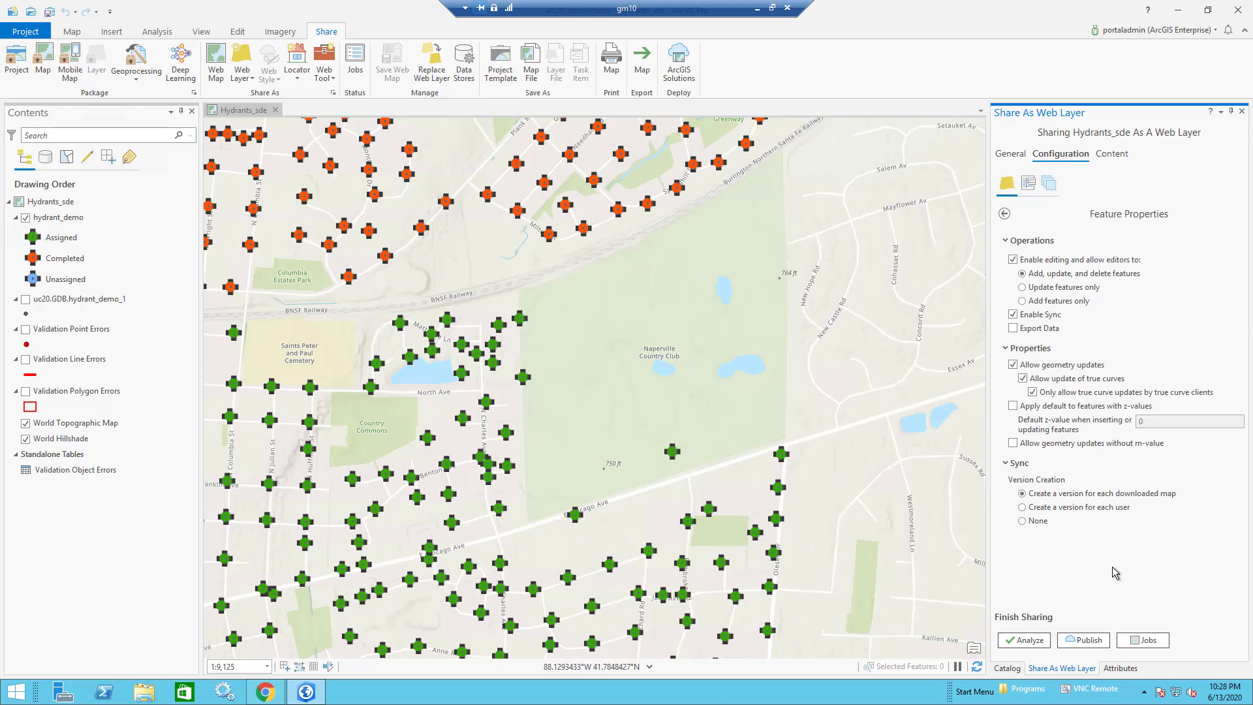
pyautogui.click(1023, 640)
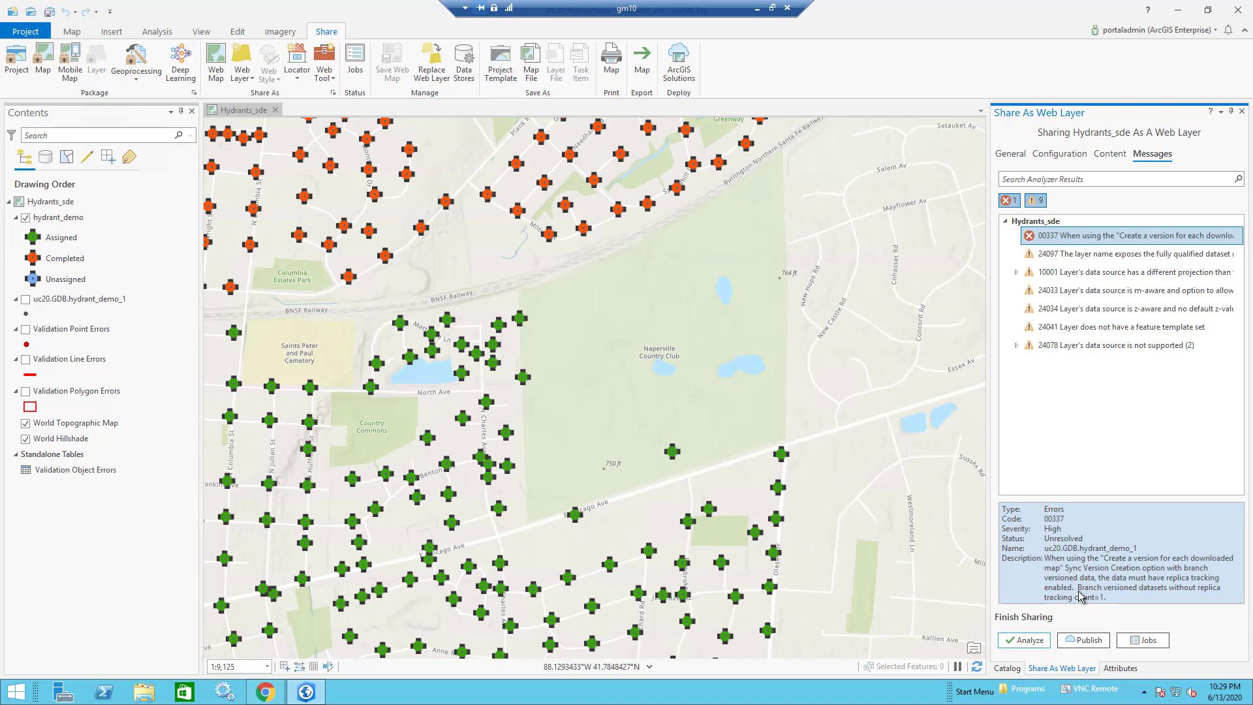
# Step: Run Enable Replica Tracking with uc20.GDB.hydrant_demo_1 dragged from Catalog as input, then close the tool
pyautogui.click(164, 32)
pyautogui.click(155, 63)
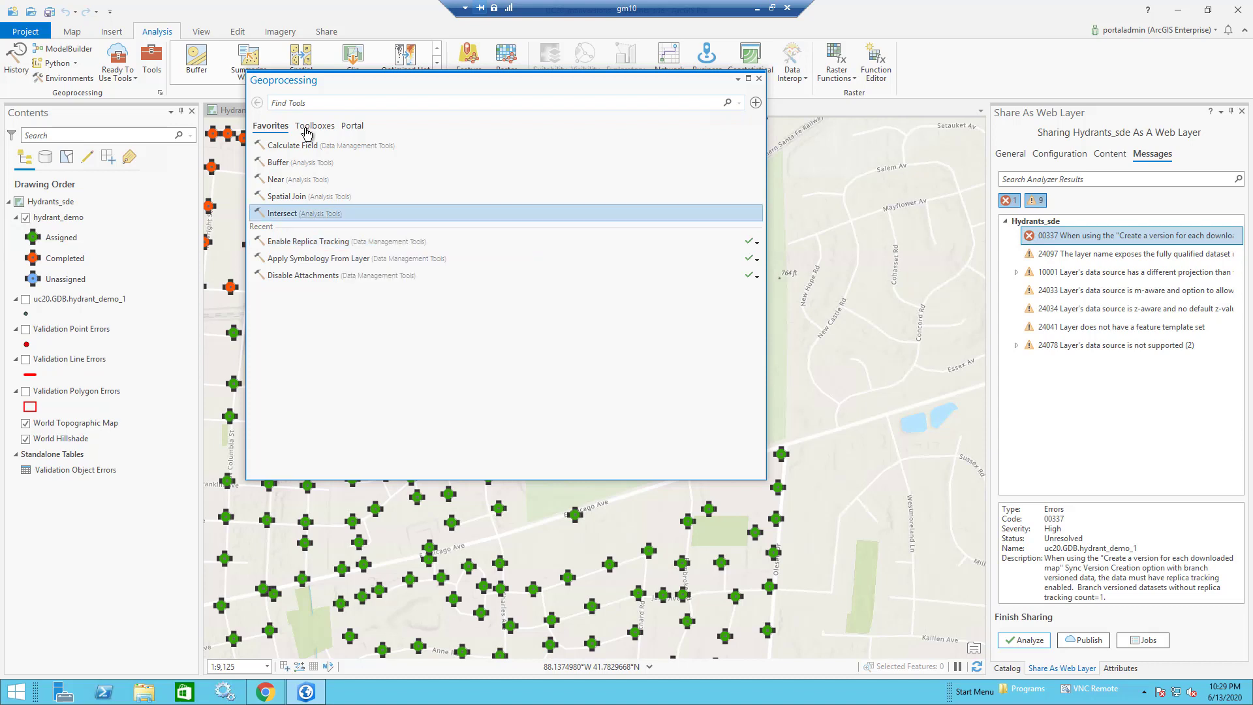
pyautogui.click(299, 242)
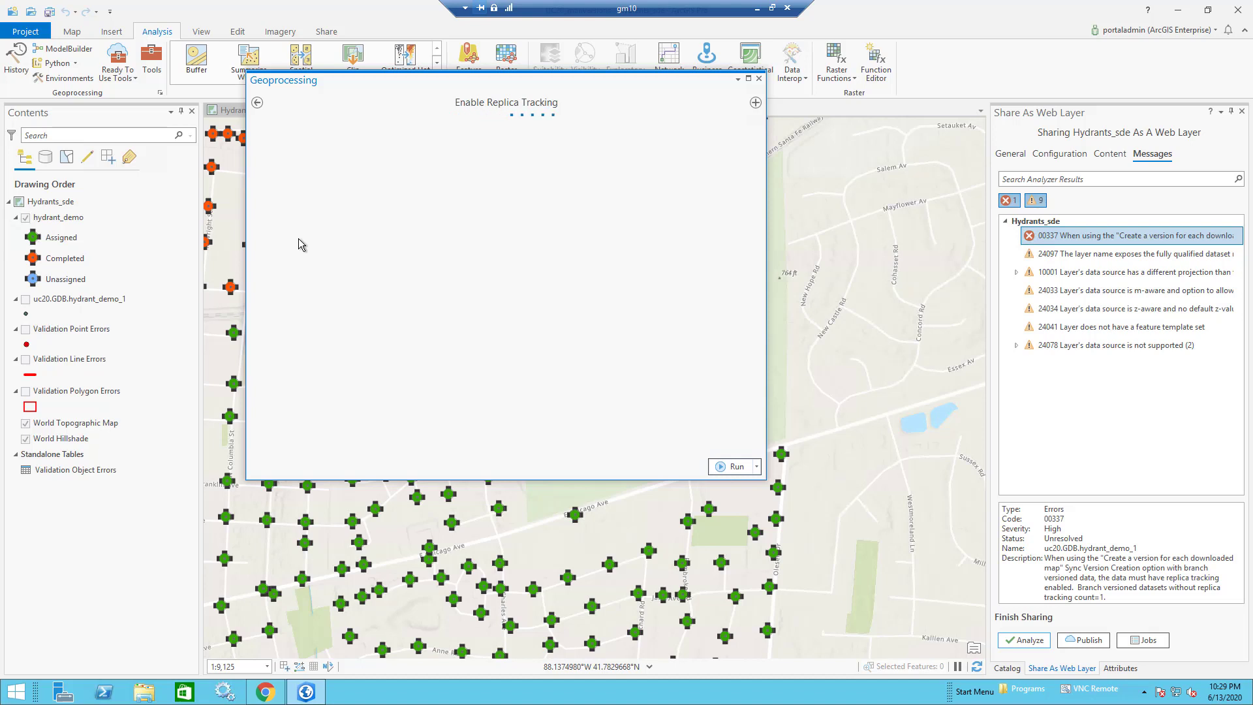
pyautogui.click(1007, 668)
pyautogui.click(1042, 380)
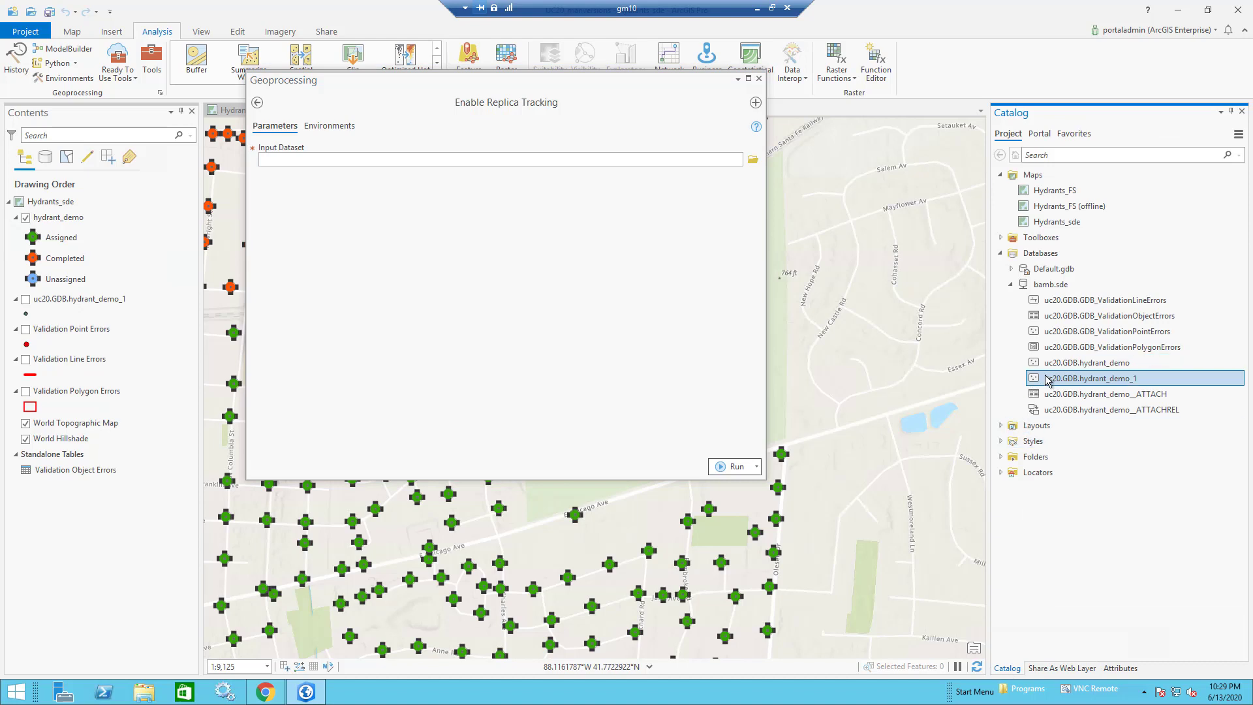
pyautogui.moveTo(1042, 382); pyautogui.dragTo(595, 167)
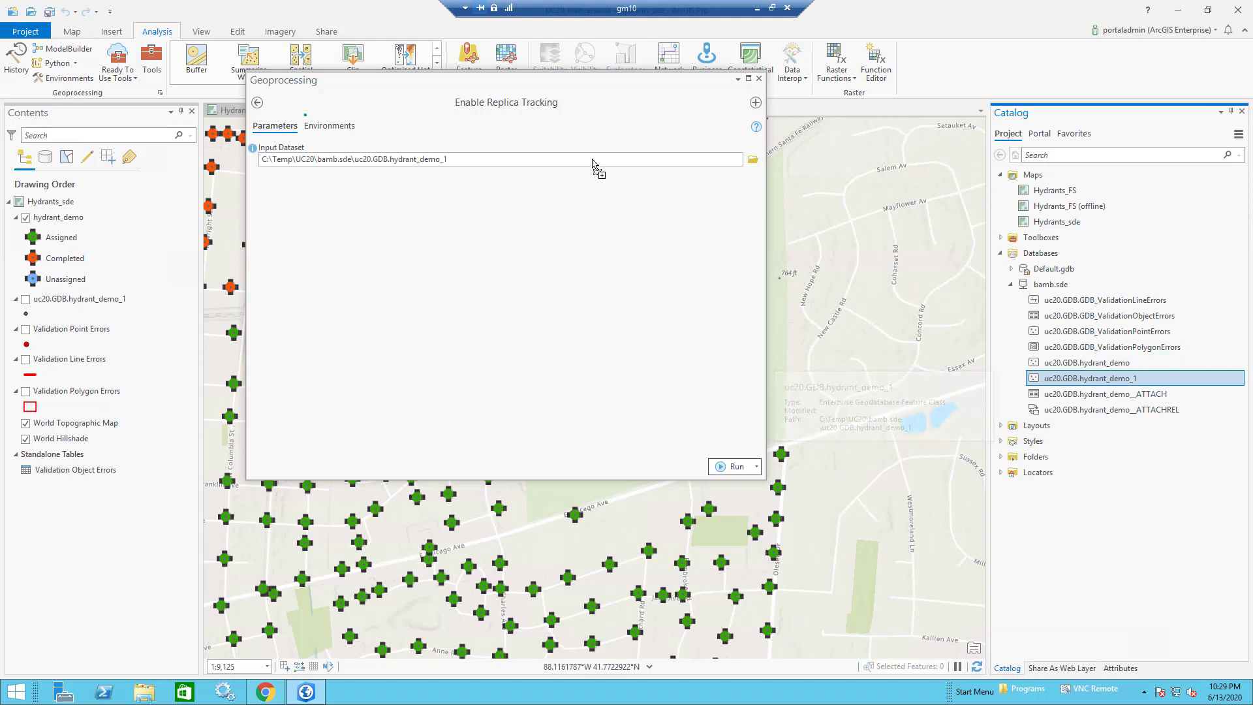
pyautogui.click(732, 467)
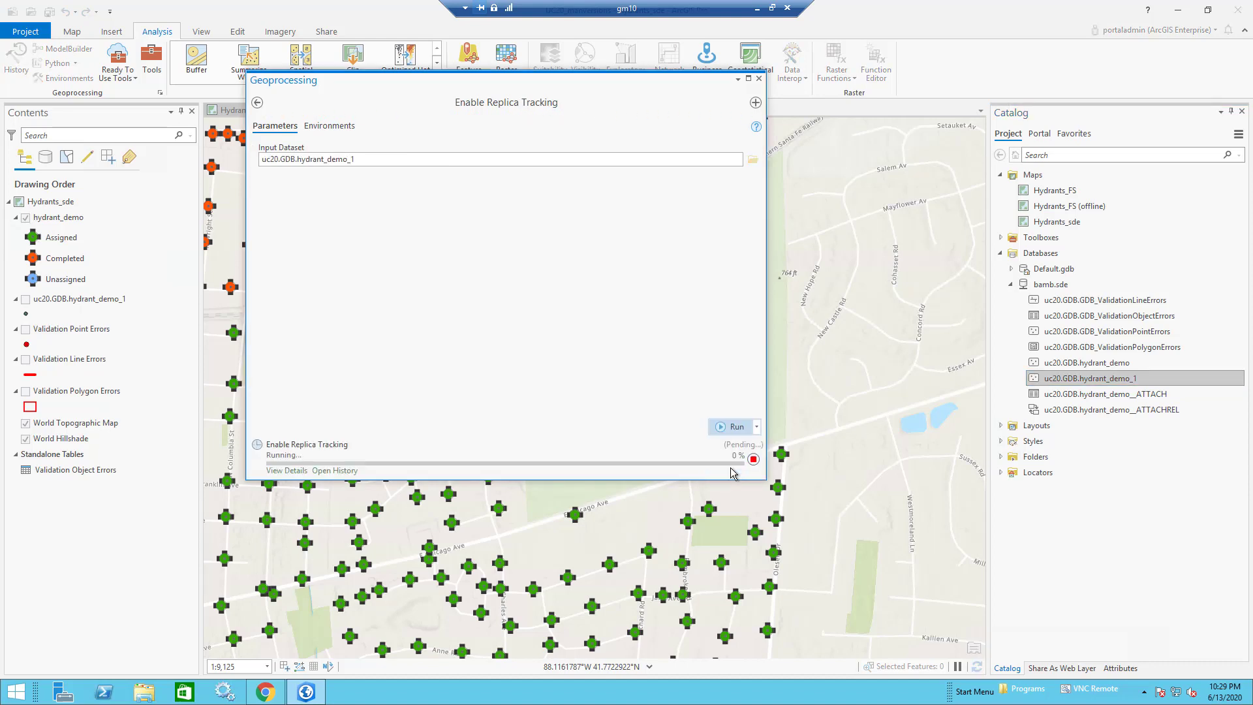
pyautogui.moveTo(732, 471)
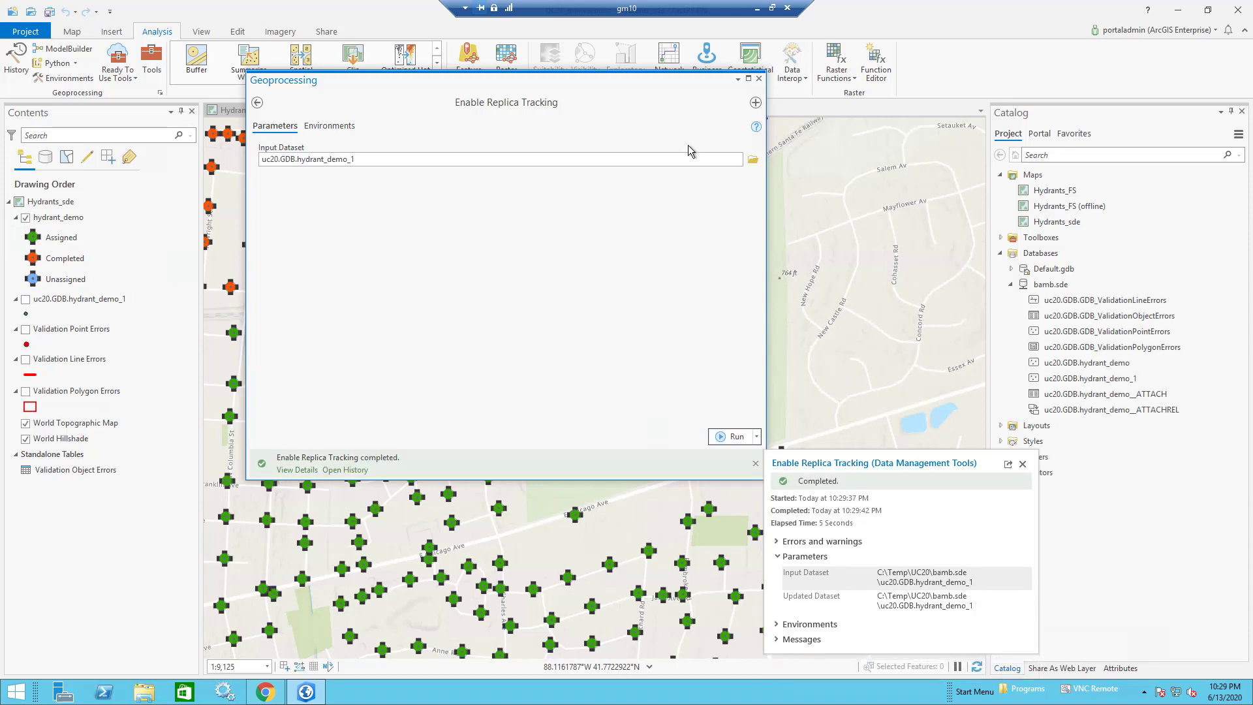
pyautogui.click(758, 79)
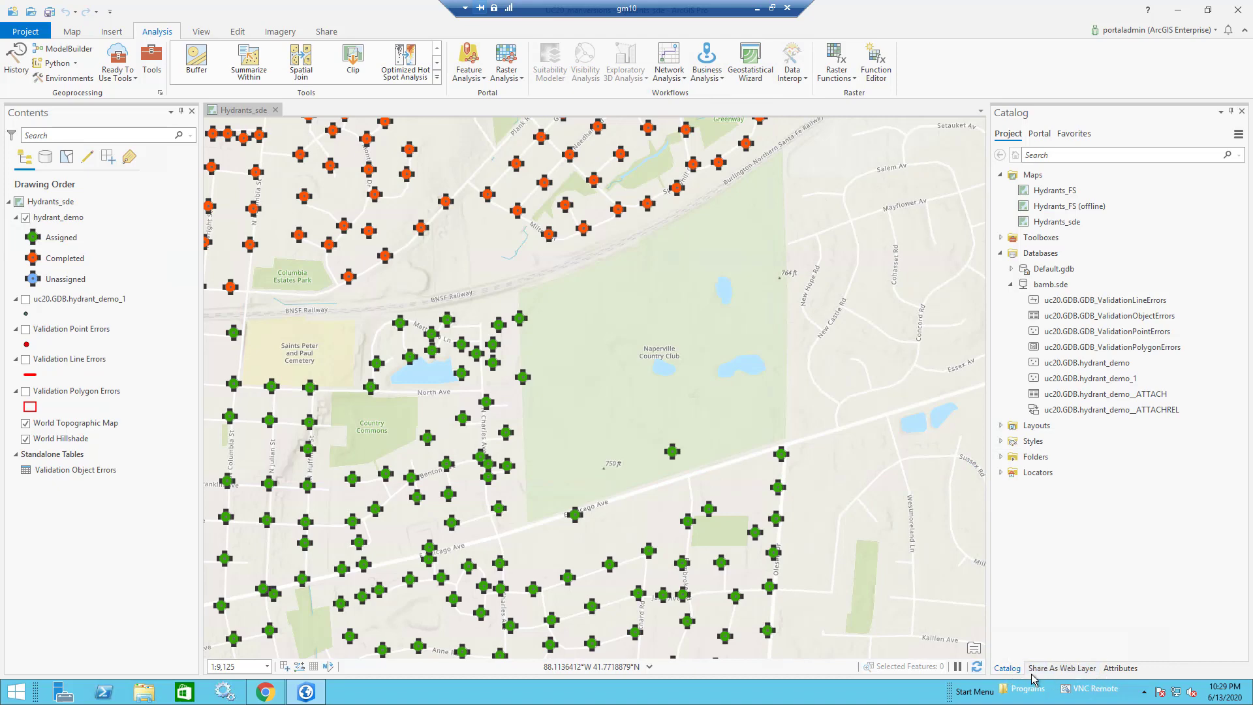
# Step: Re-analyze the web layer, remove the uc20.GDB.hydrant_demo_1 layer from the map, and minimize ArcGIS Pro
pyautogui.click(1053, 672)
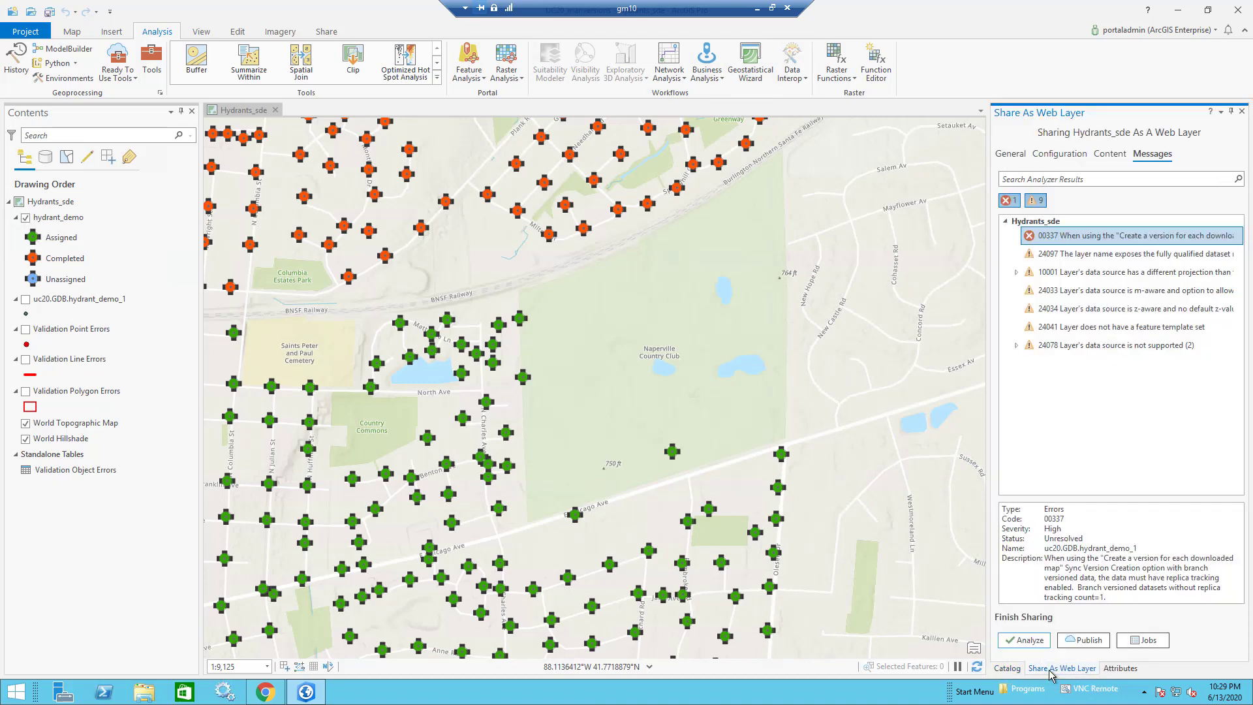
pyautogui.click(1023, 640)
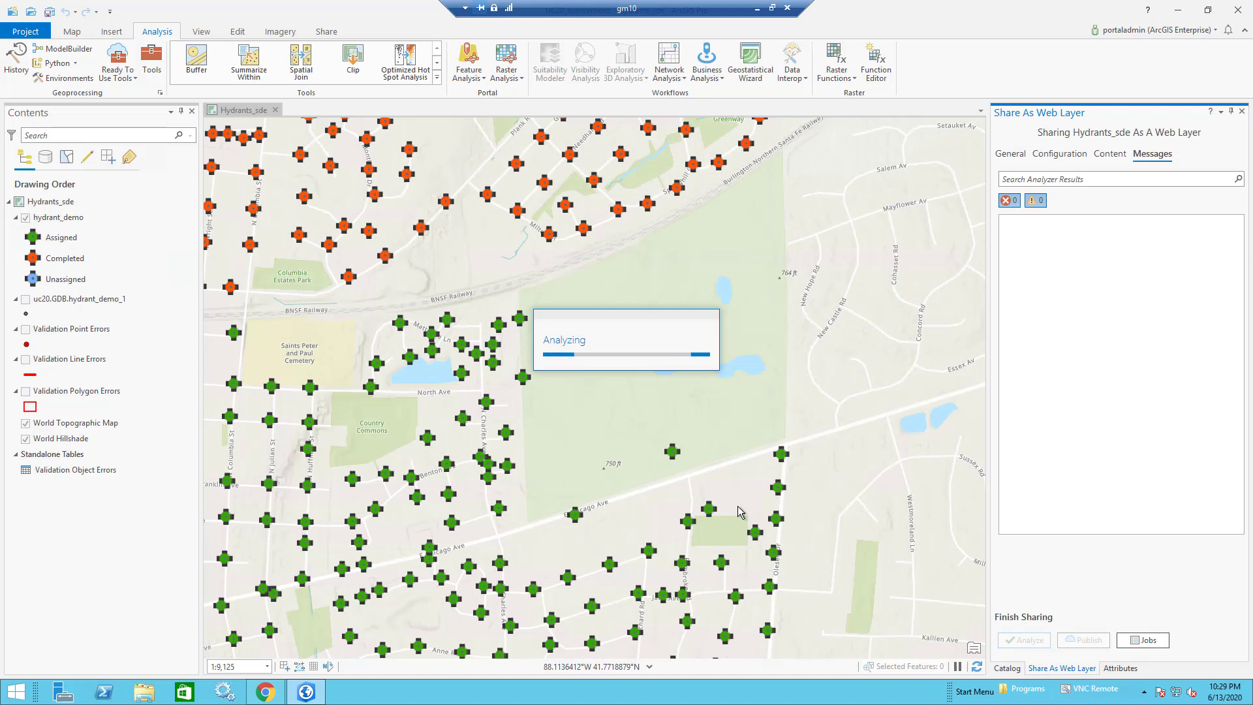
pyautogui.click(95, 304)
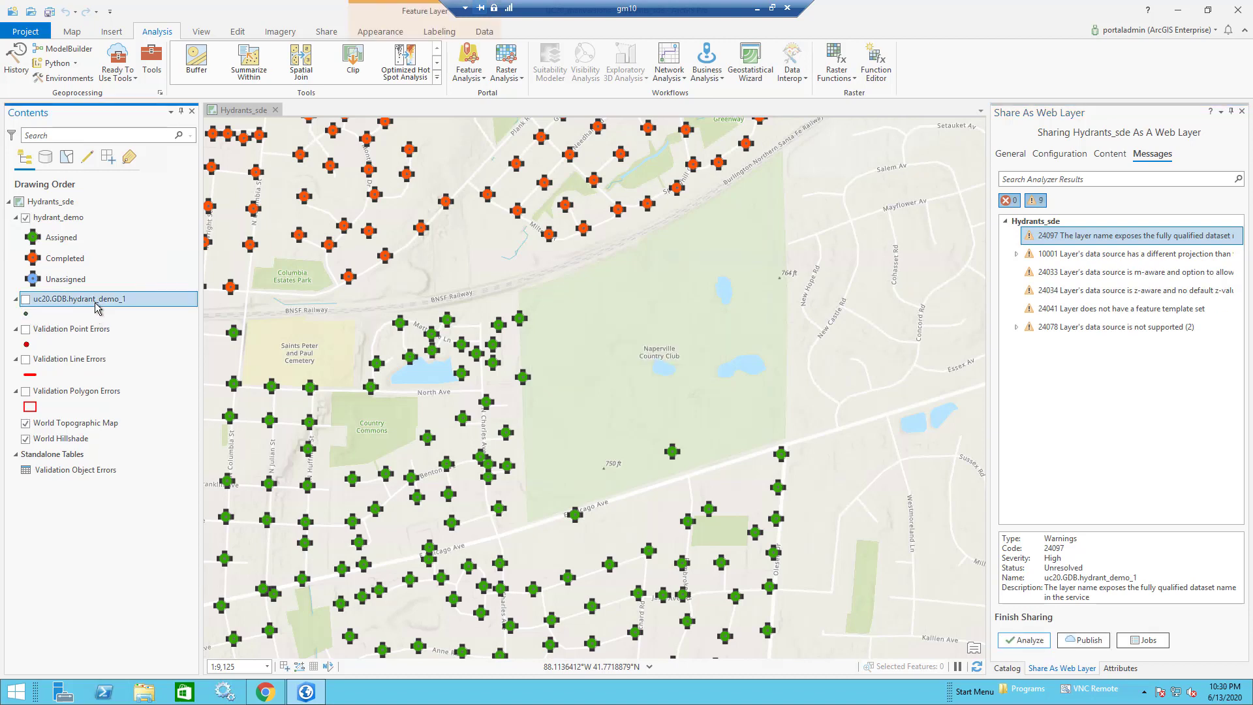
pyautogui.rightClick(97, 307)
pyautogui.click(140, 285)
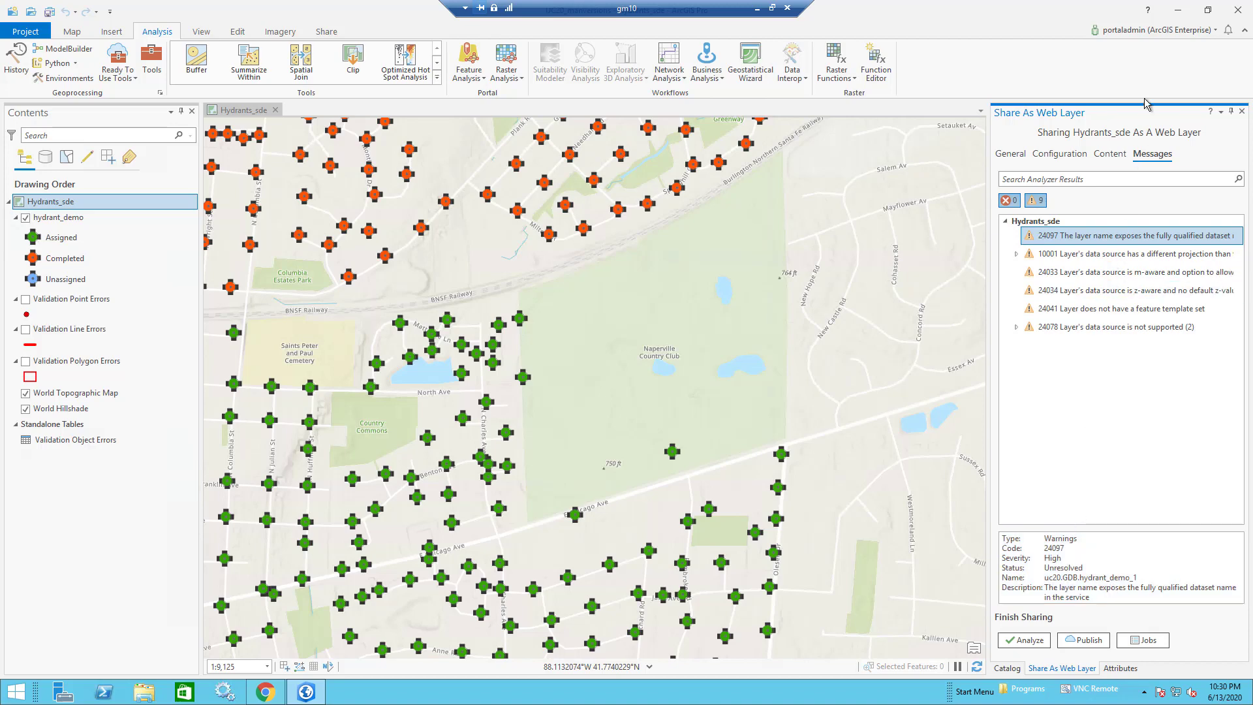
pyautogui.click(1178, 12)
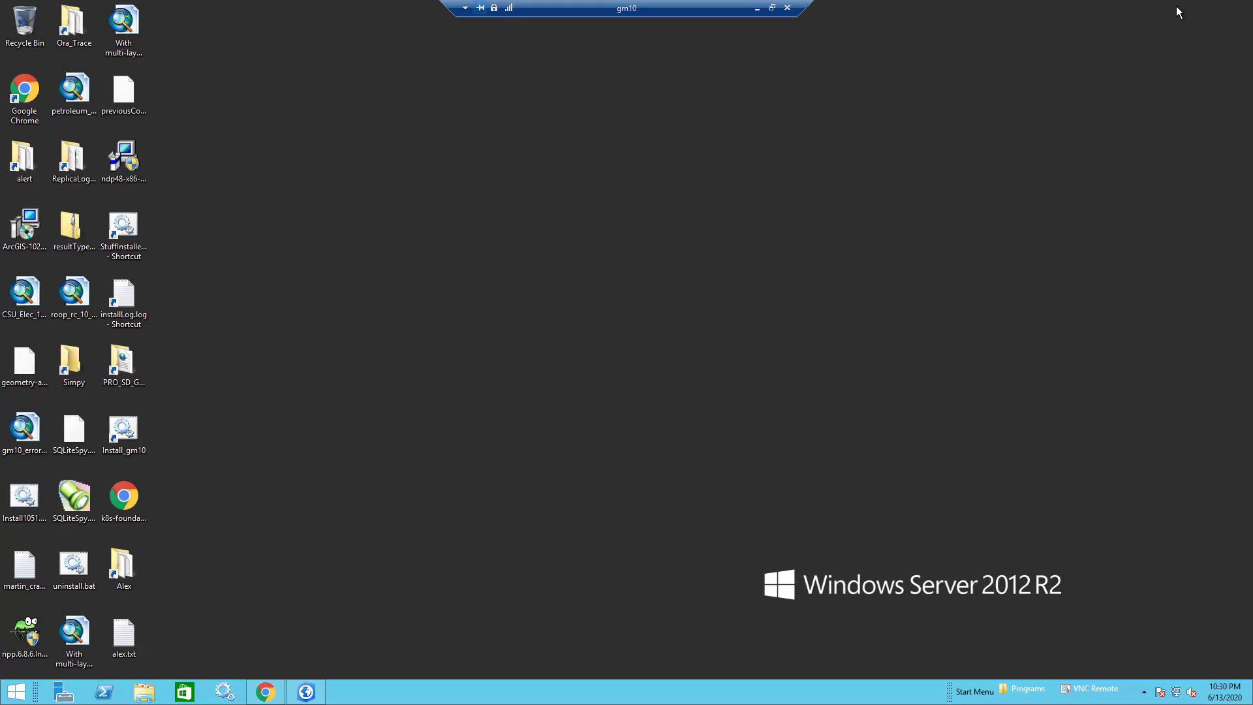
# Step: Review sharing for the Hydrants feature and map image layer items without changes, then open Organization
pyautogui.click(275, 693)
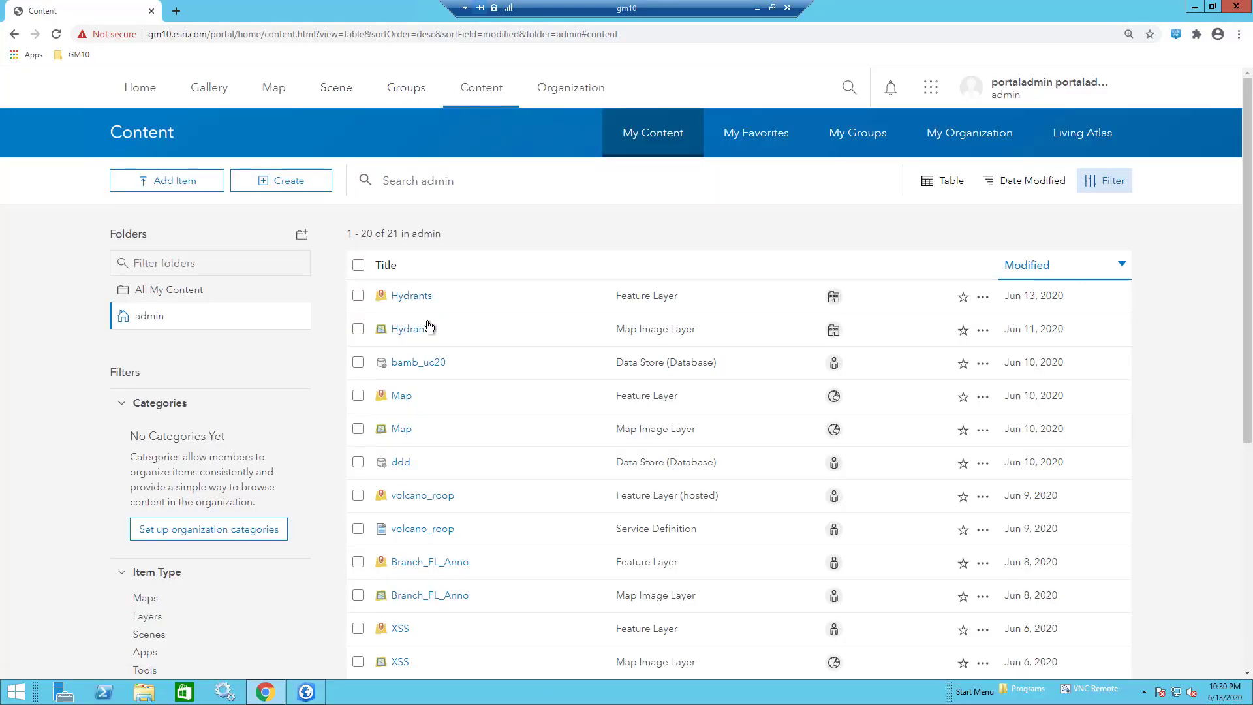
pyautogui.click(358, 295)
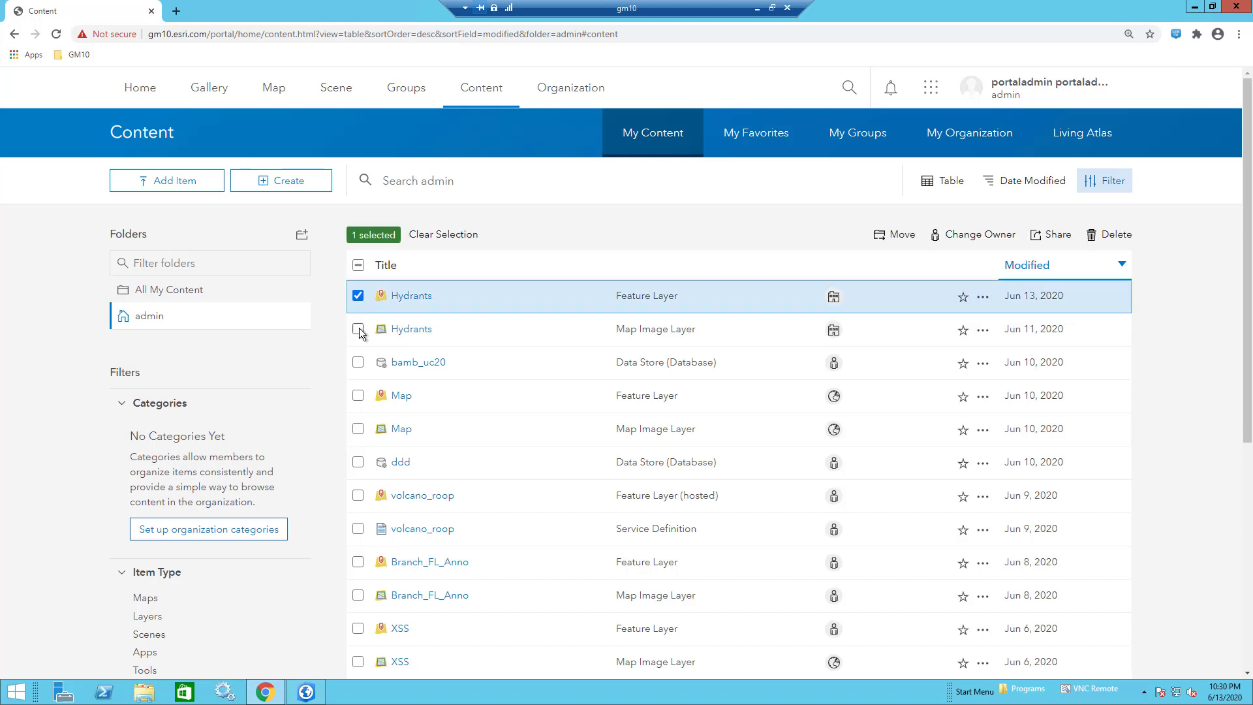
pyautogui.click(358, 328)
pyautogui.click(1050, 241)
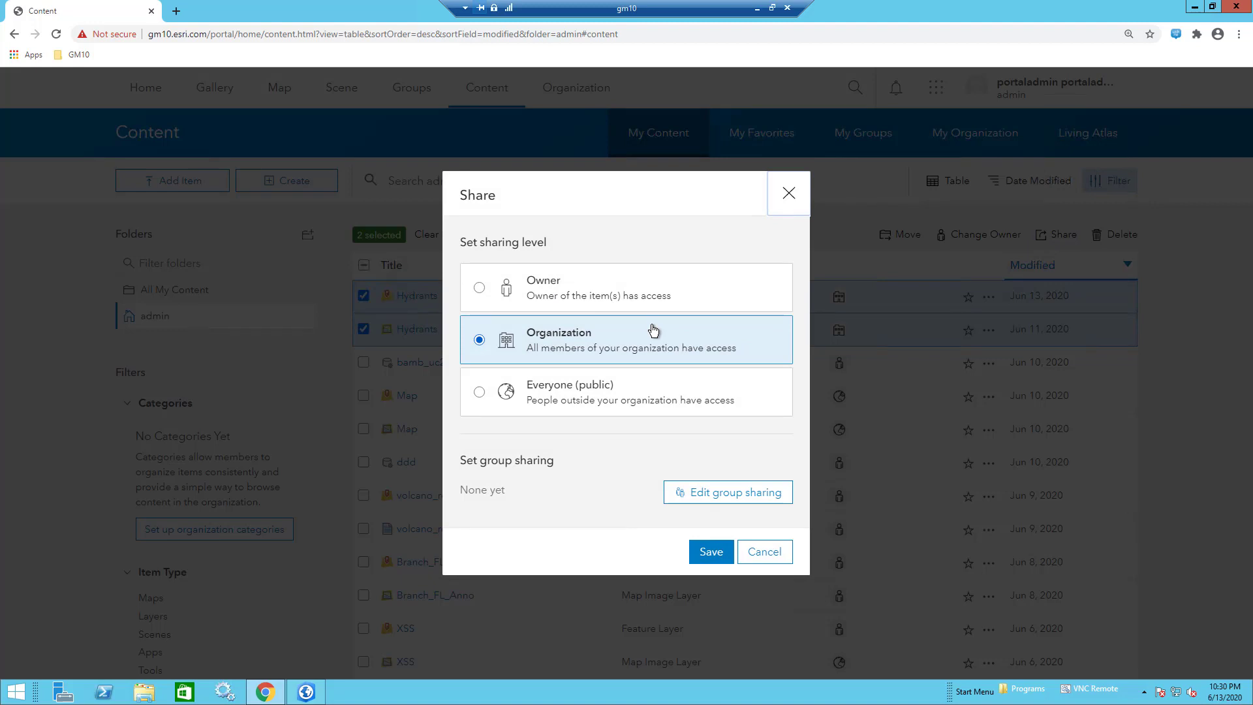
pyautogui.click(776, 560)
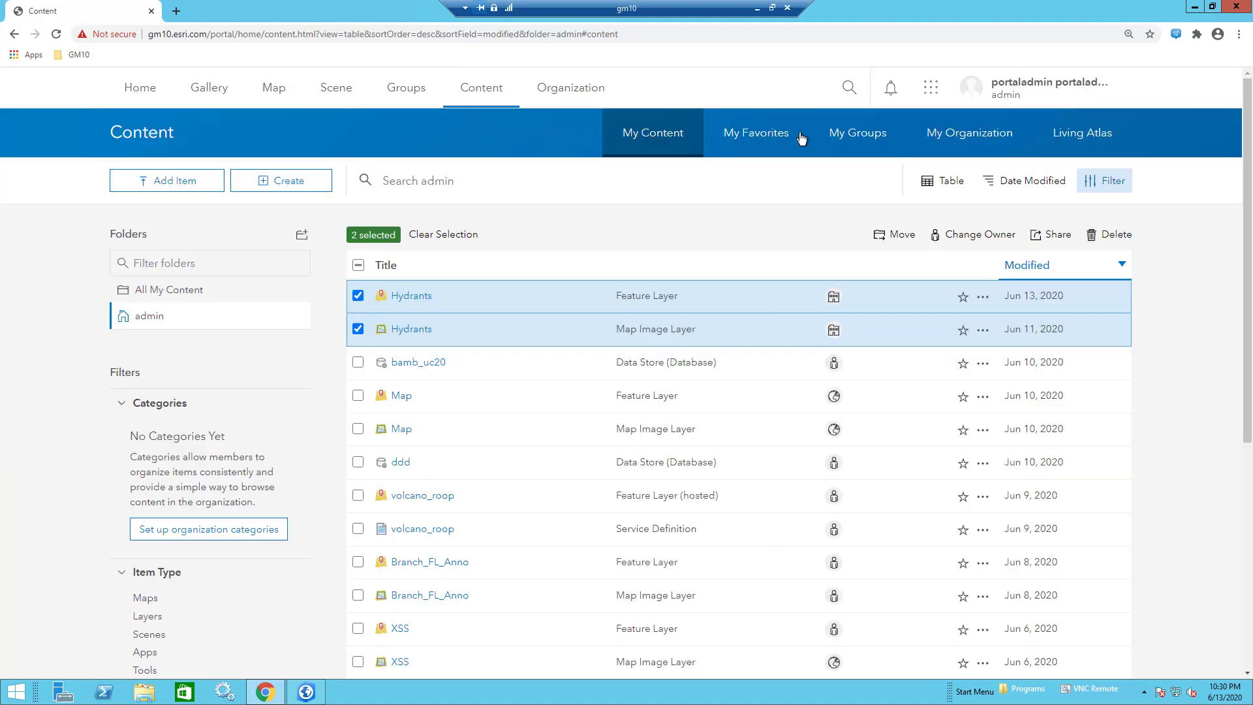
pyautogui.click(595, 94)
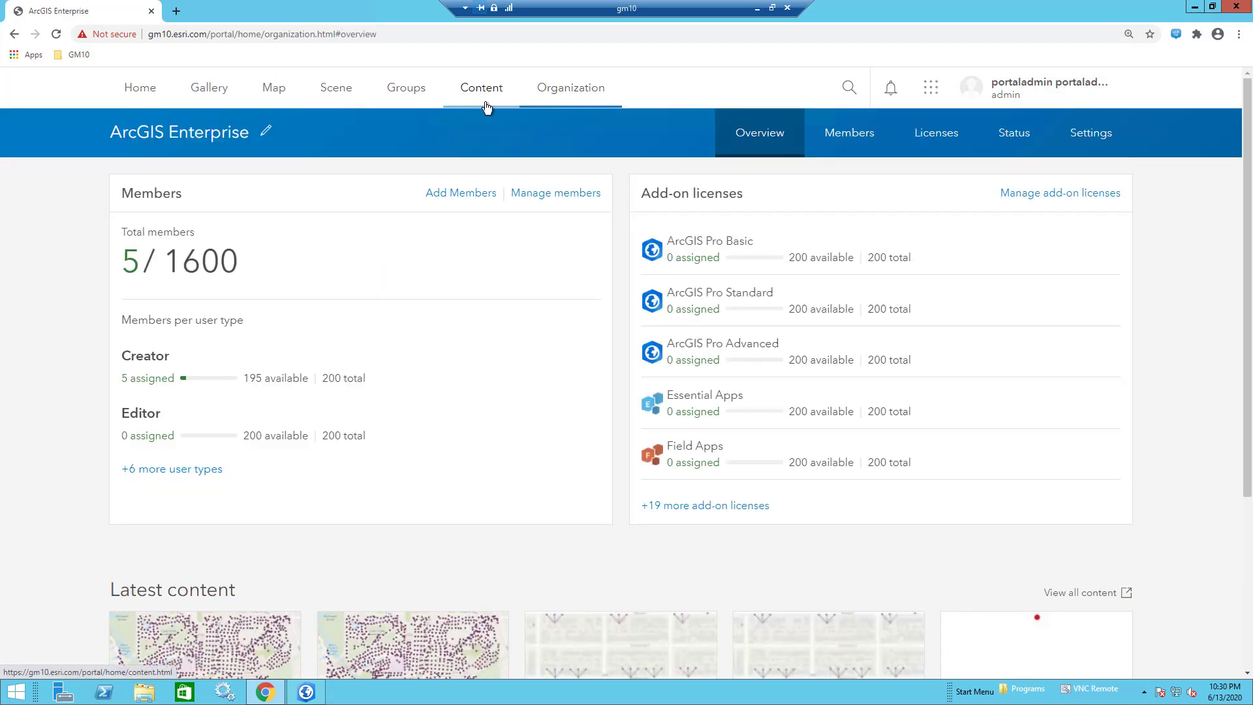
# Step: Start a new member role in Organization settings, entering a name and importing Publisher privileges
pyautogui.click(844, 144)
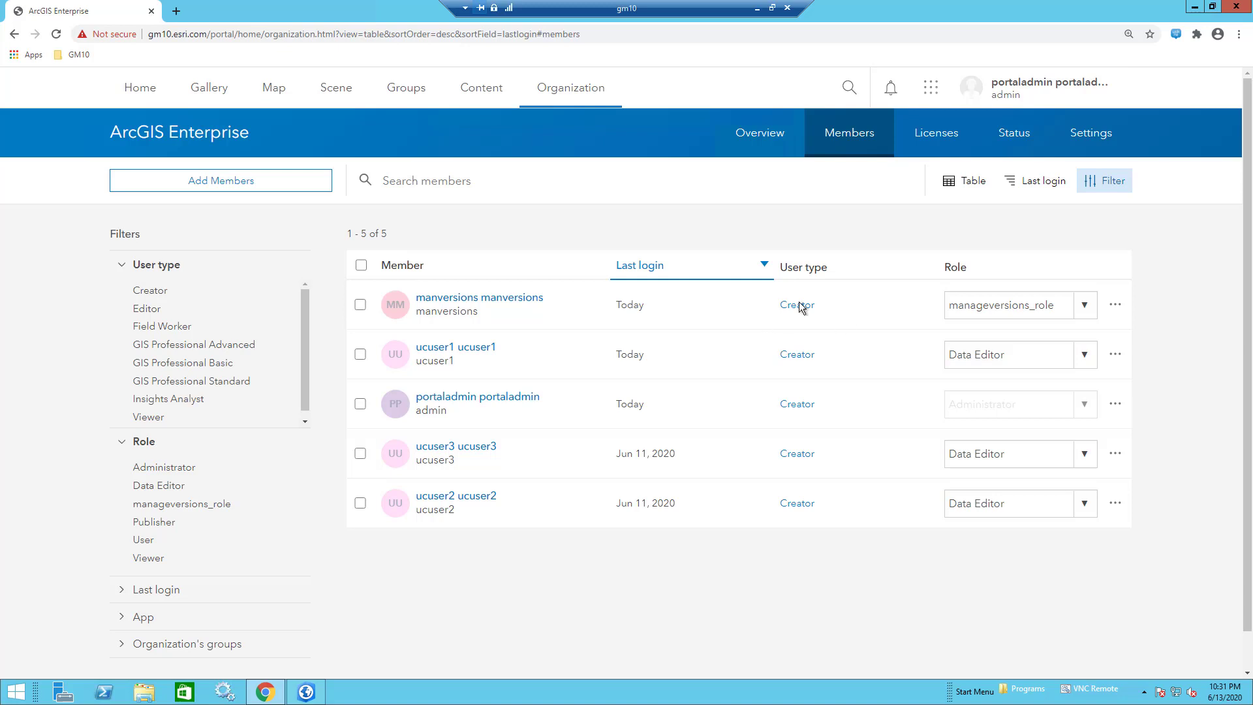
pyautogui.click(1081, 140)
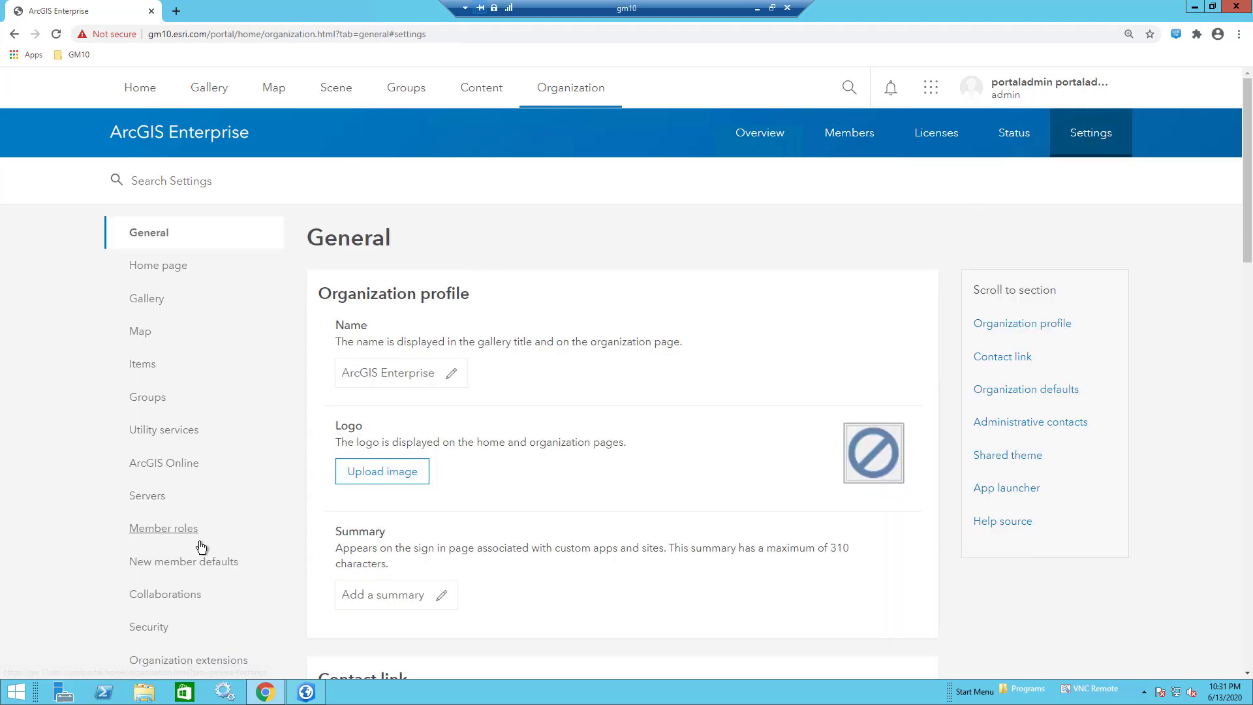
pyautogui.click(180, 534)
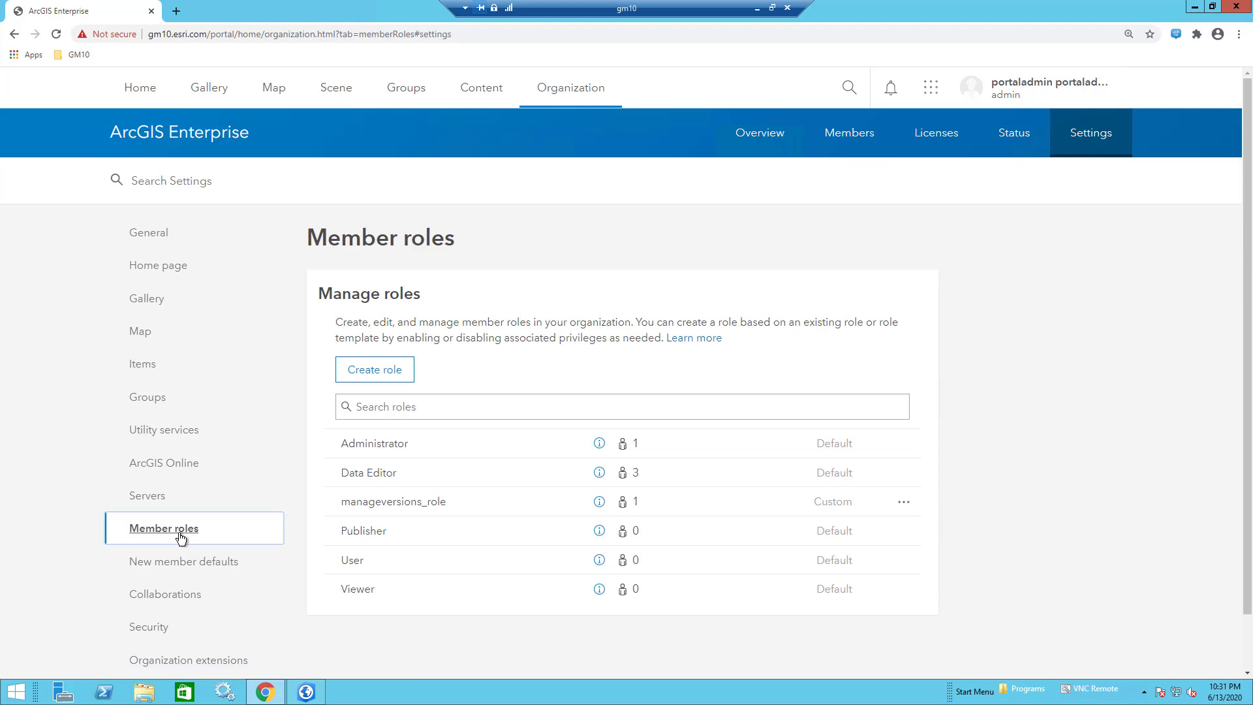
pyautogui.click(391, 376)
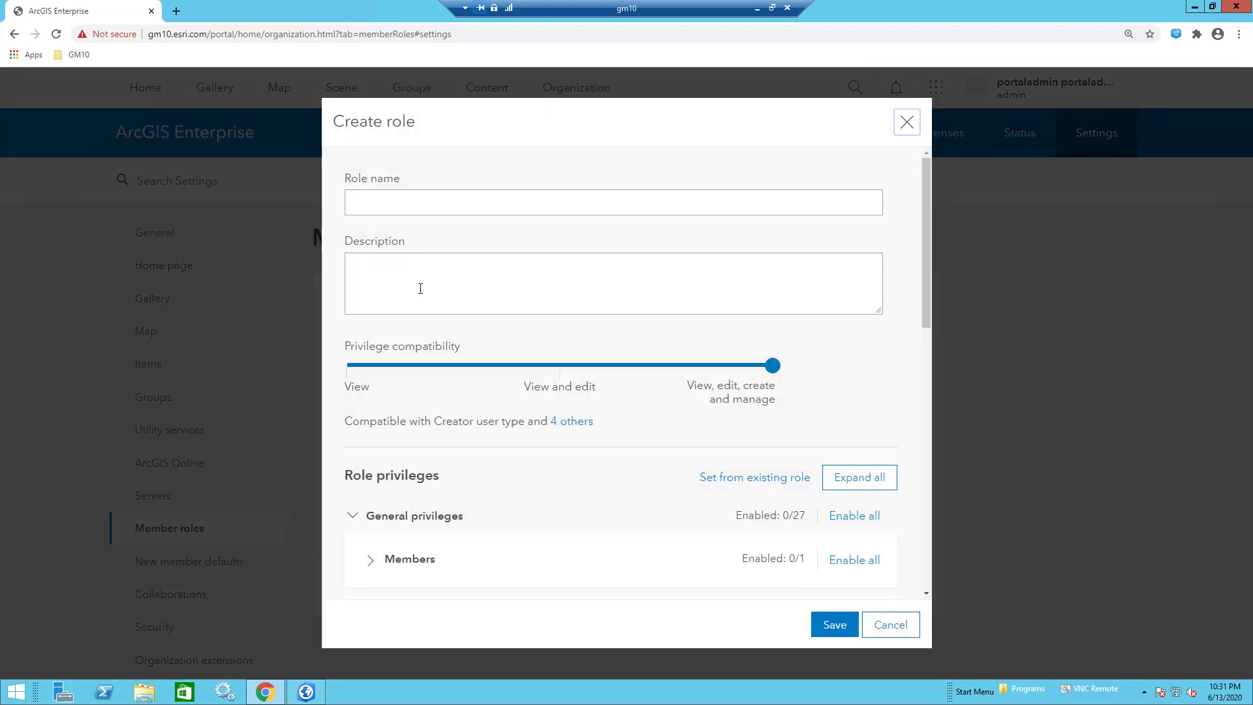
pyautogui.click(423, 205)
pyautogui.write('test')
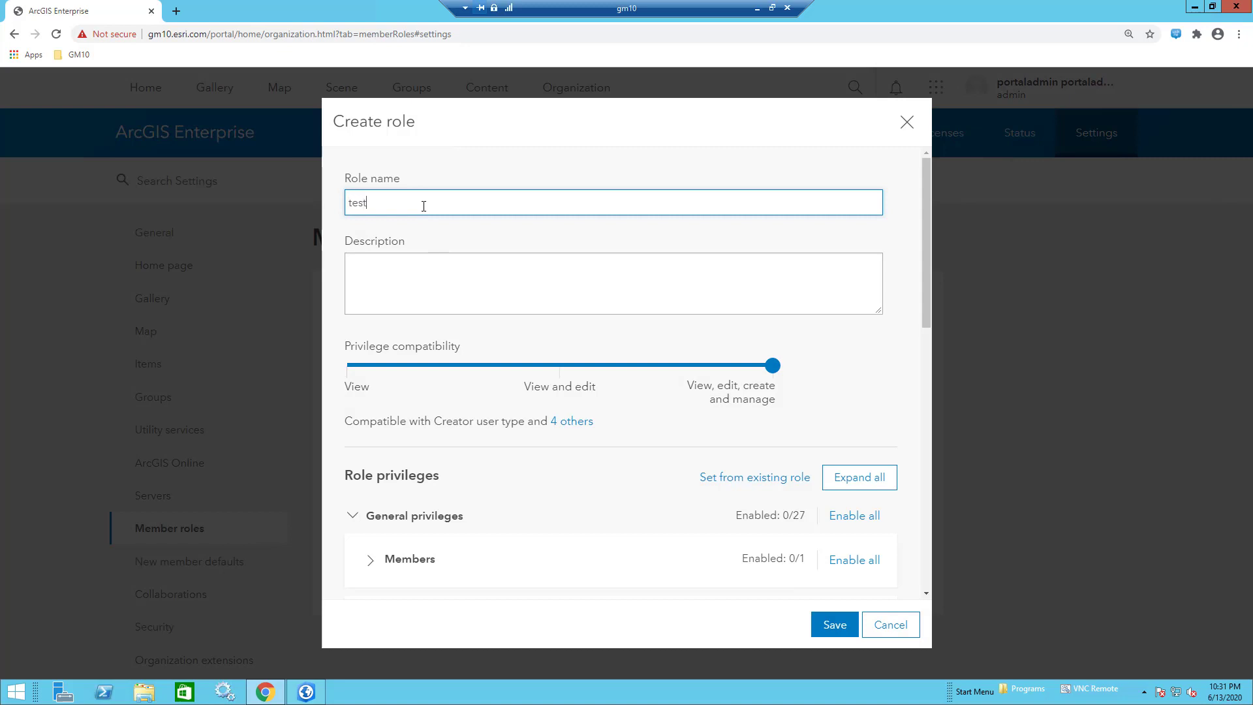
pyautogui.click(448, 261)
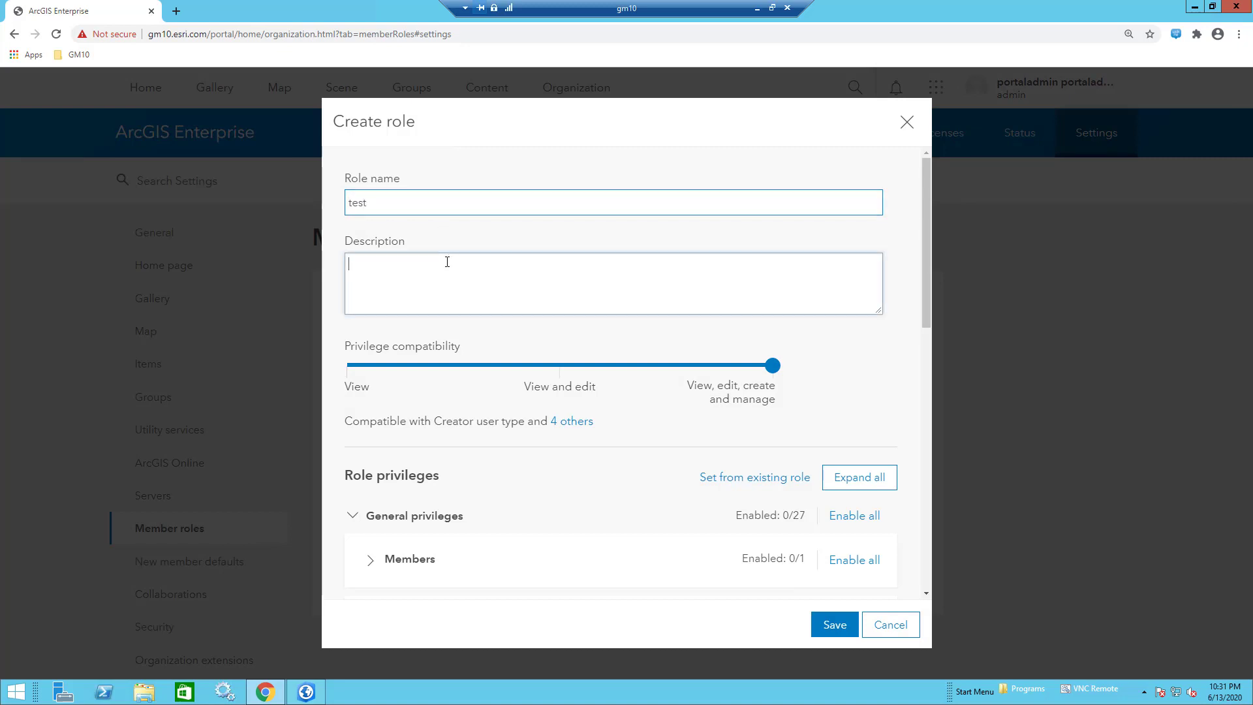
pyautogui.click(767, 486)
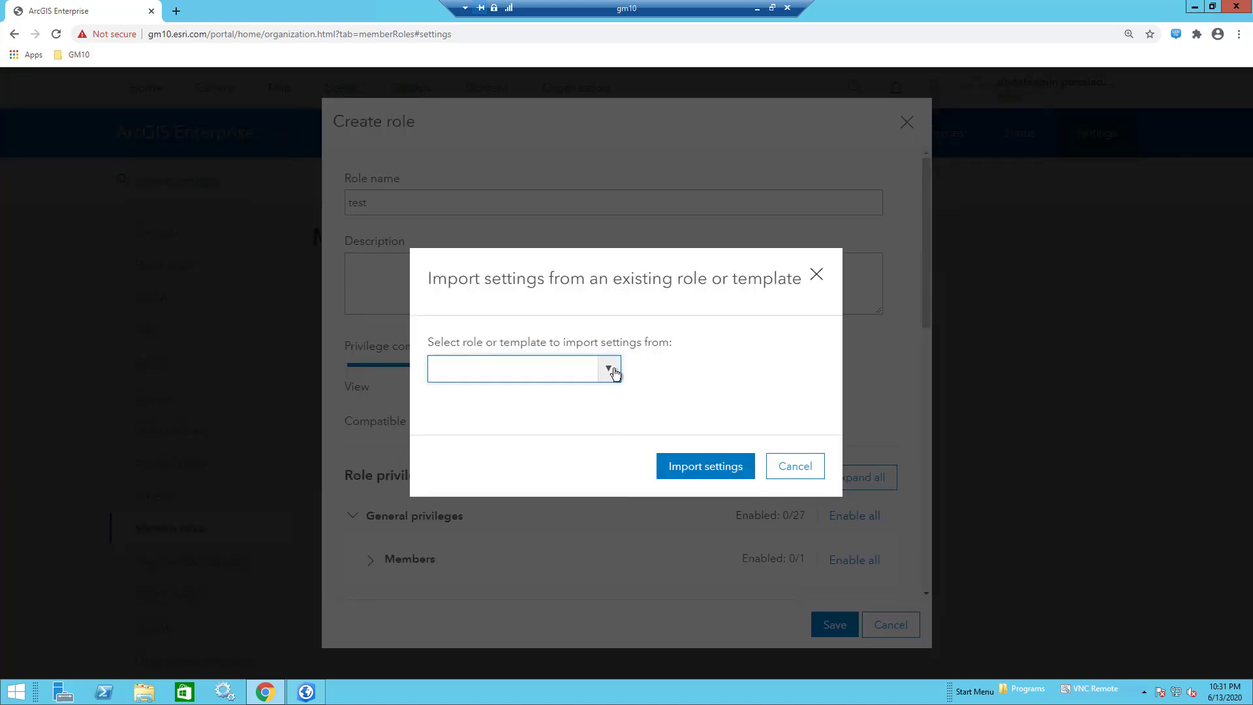
pyautogui.click(611, 370)
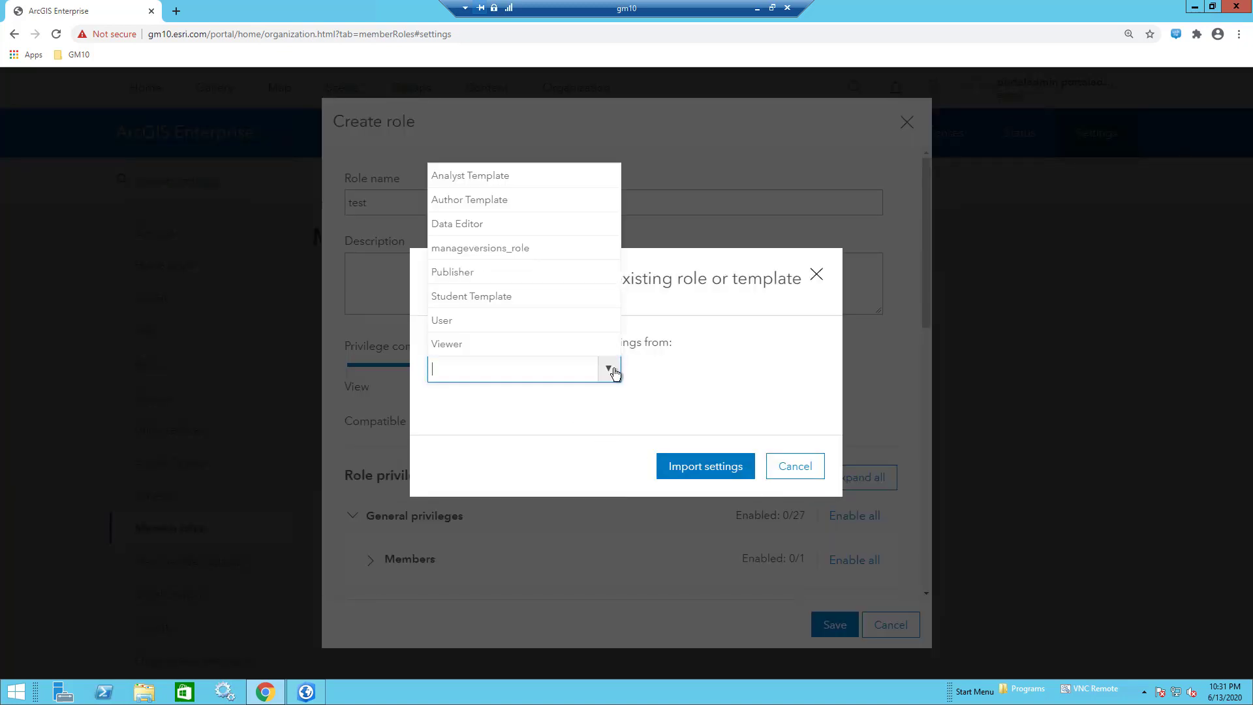
pyautogui.click(498, 272)
pyautogui.click(694, 462)
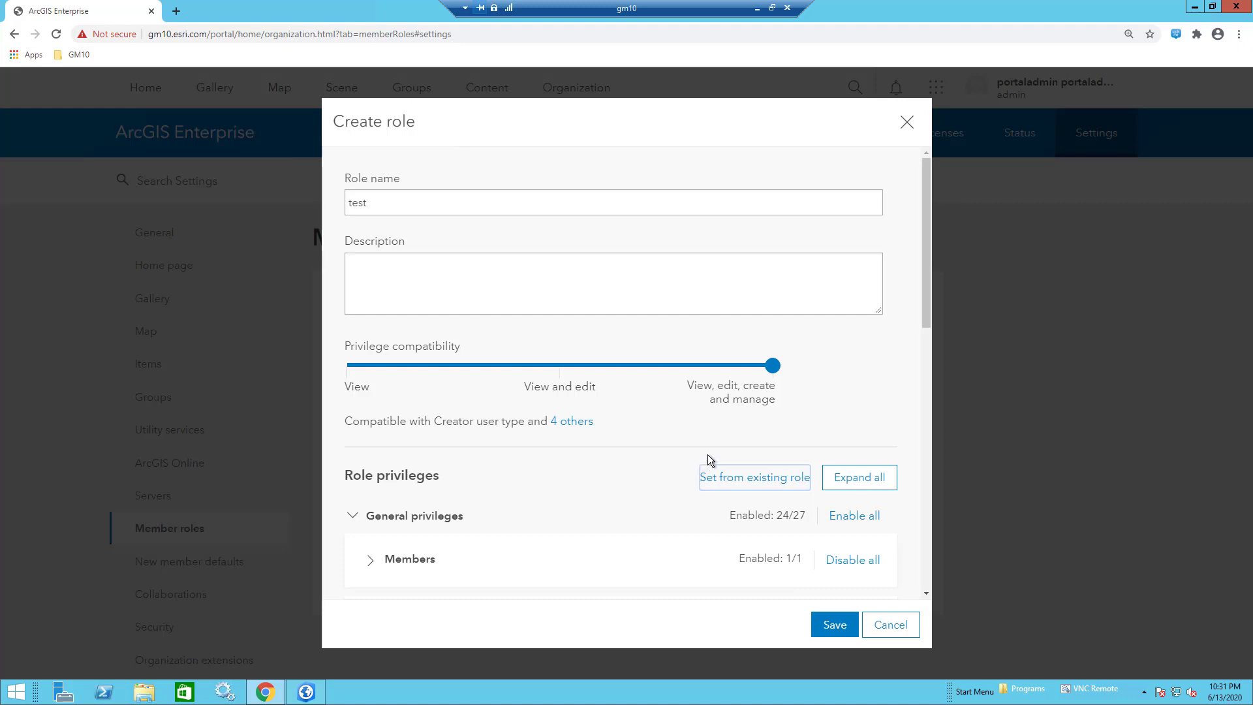
# Step: Allow Version Management to manage all branch versions, discard the draft role, and minimize the browser
pyautogui.scroll(-5, 716, 444)
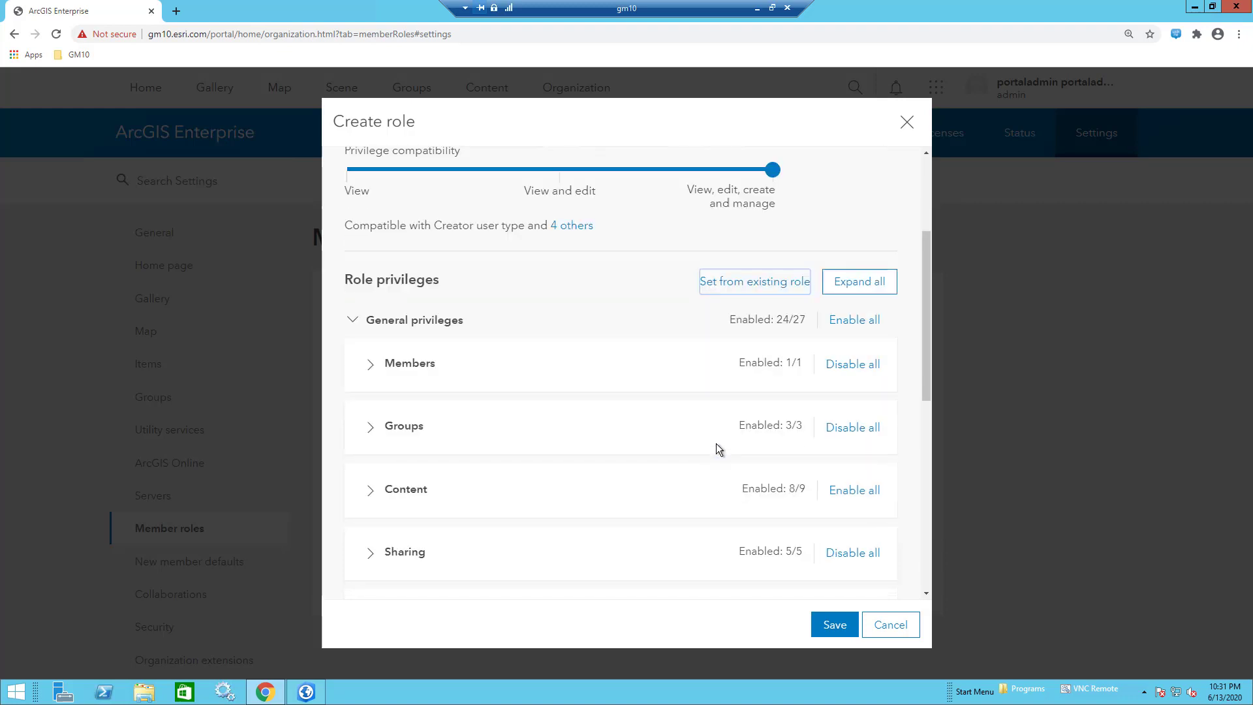
pyautogui.scroll(-2, 716, 442)
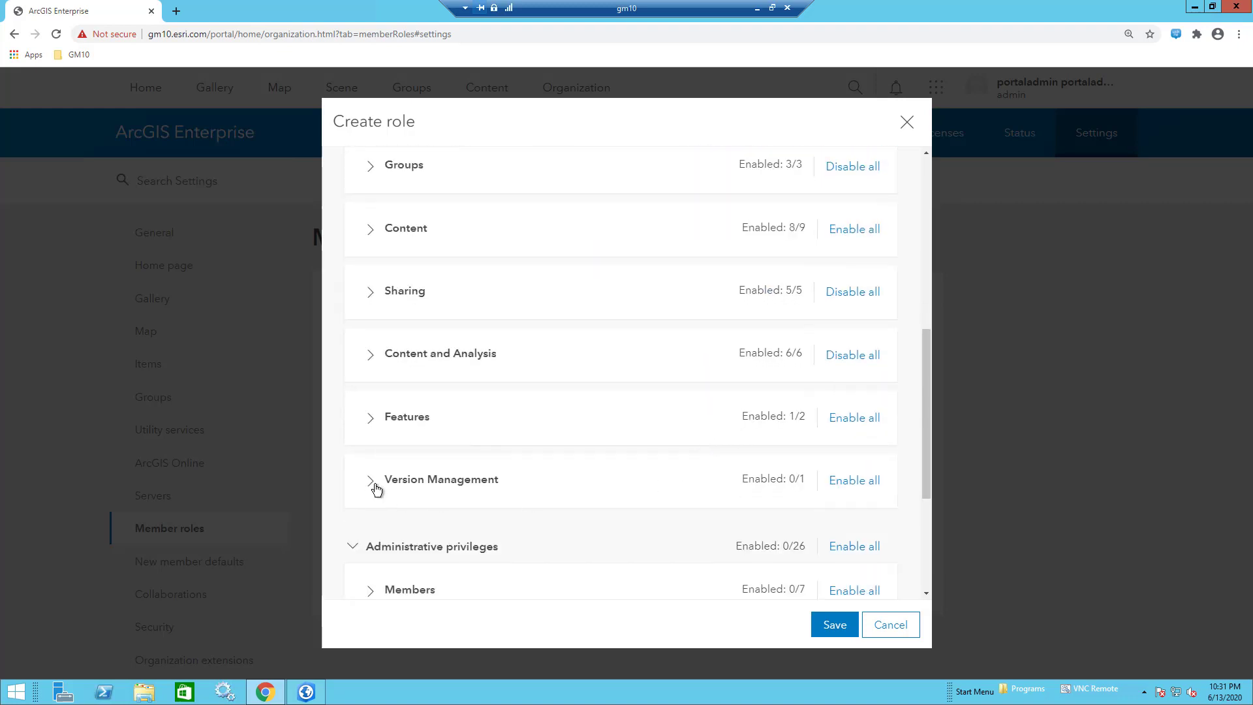
pyautogui.click(374, 484)
pyautogui.click(860, 513)
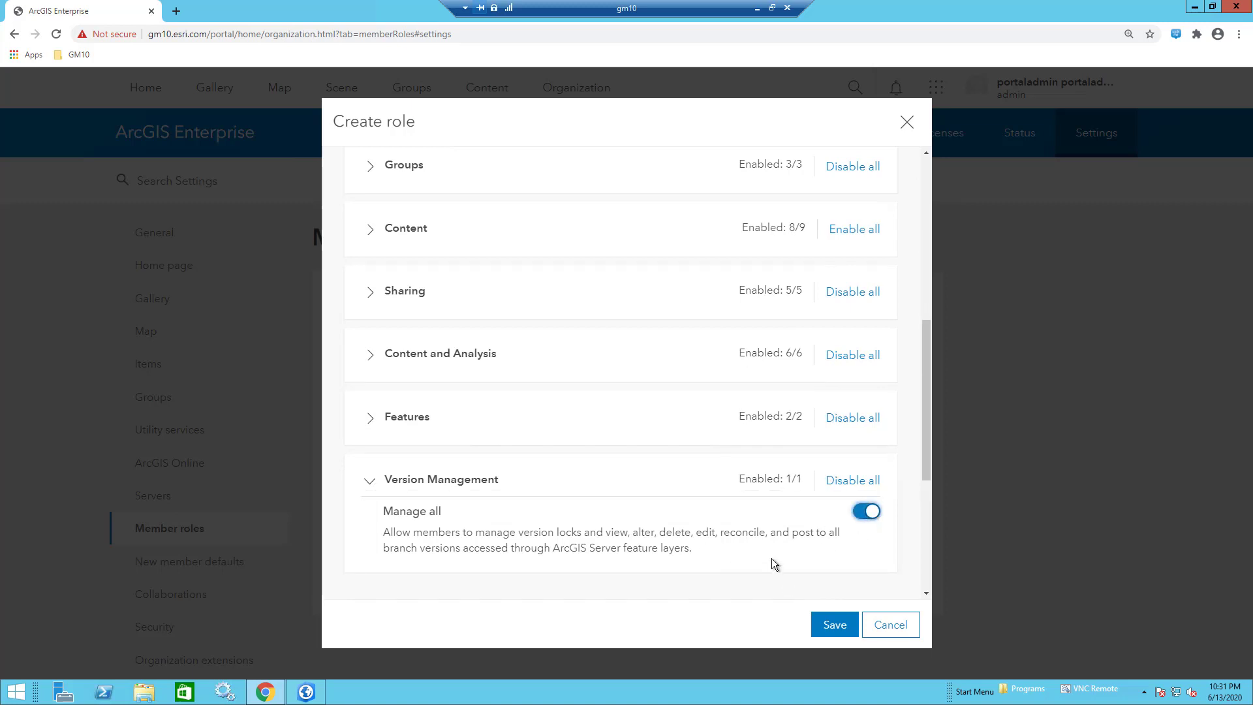
pyautogui.click(899, 631)
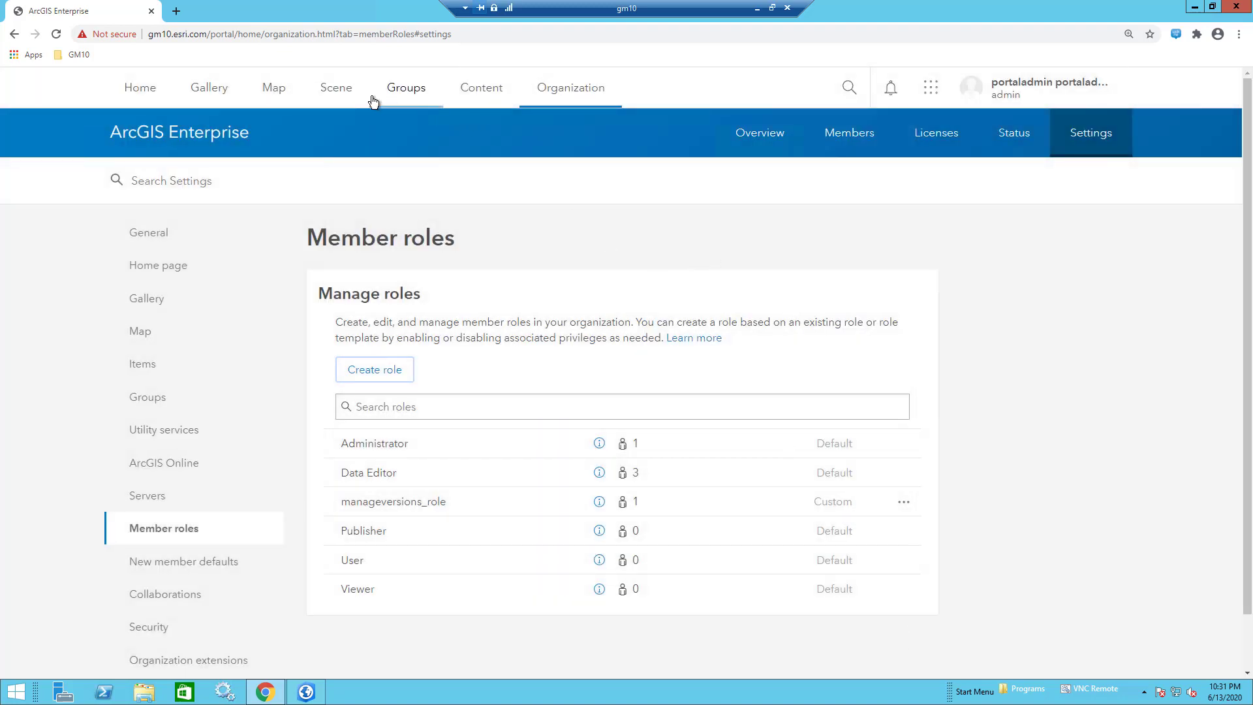
pyautogui.click(845, 137)
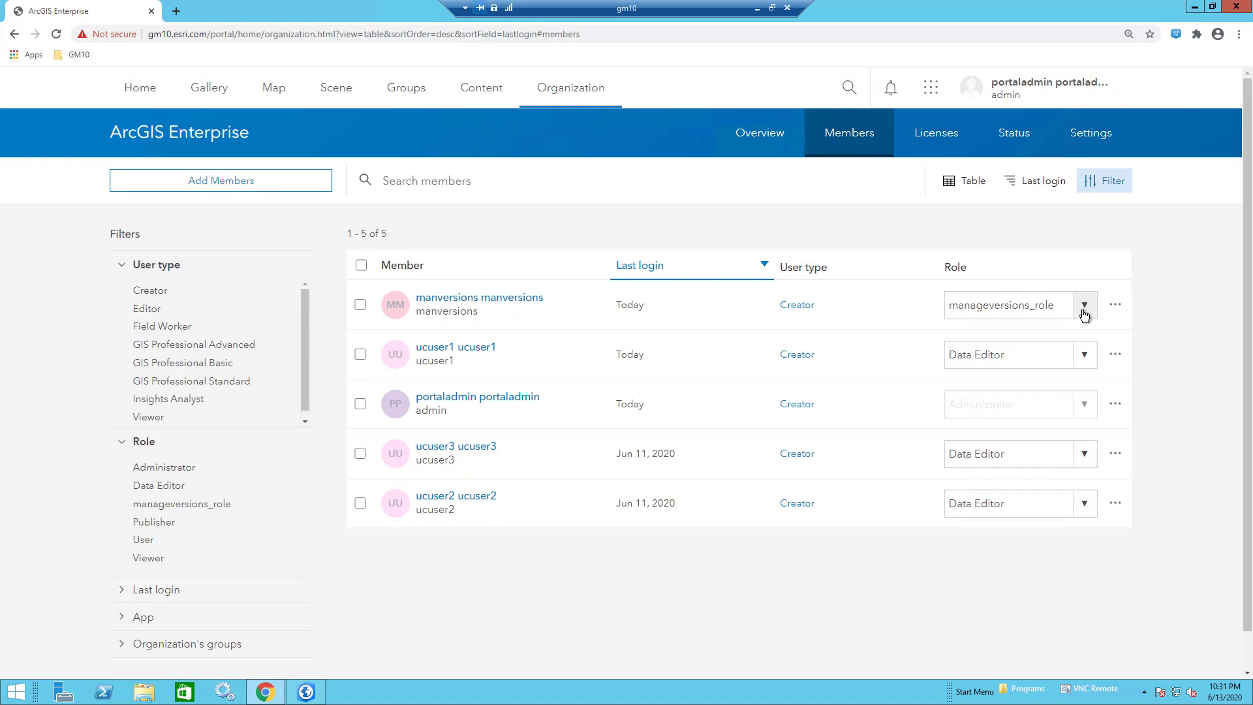
pyautogui.click(1194, 7)
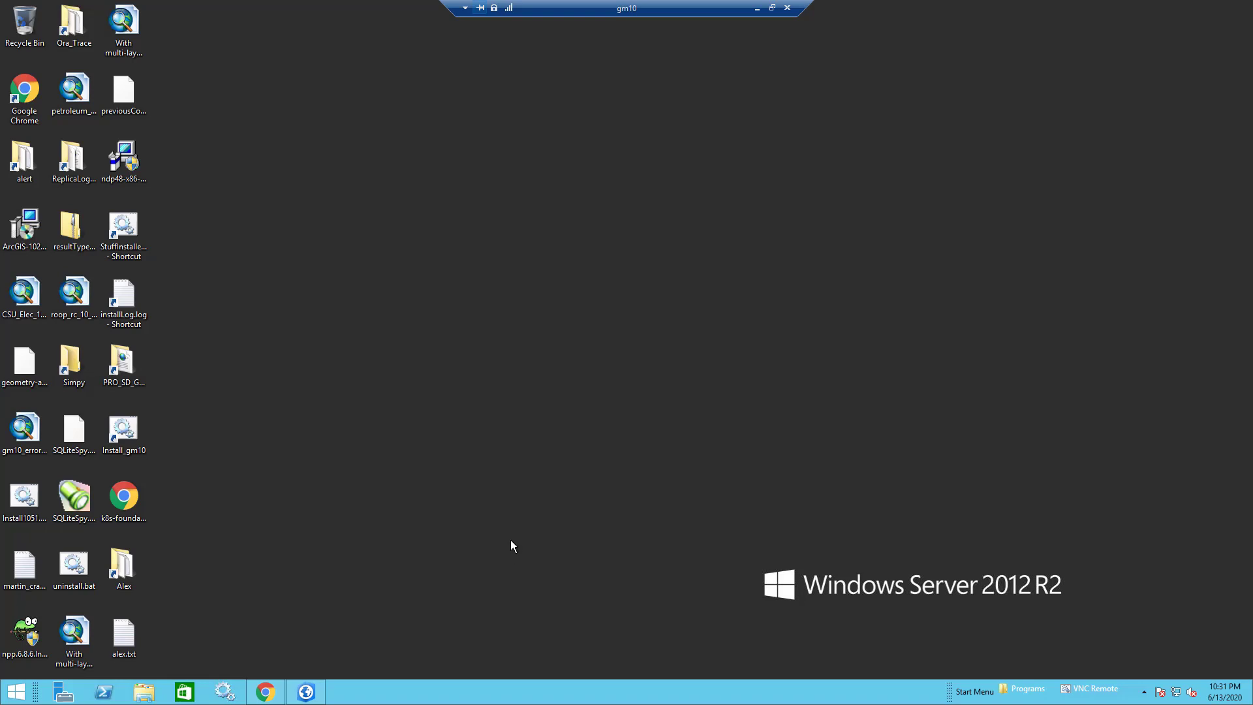
# Step: Switch the portal sign-in to the version manager account, then close the Share As Web Layer pane
pyautogui.click(305, 696)
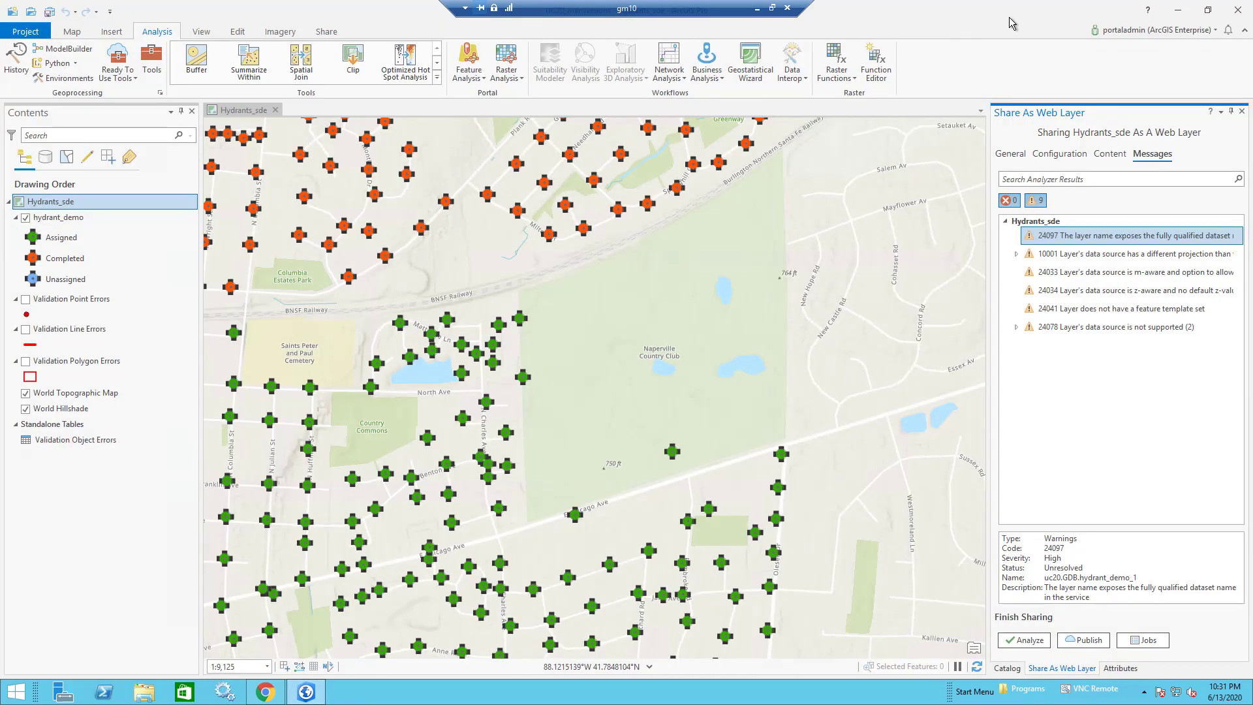
pyautogui.click(1116, 32)
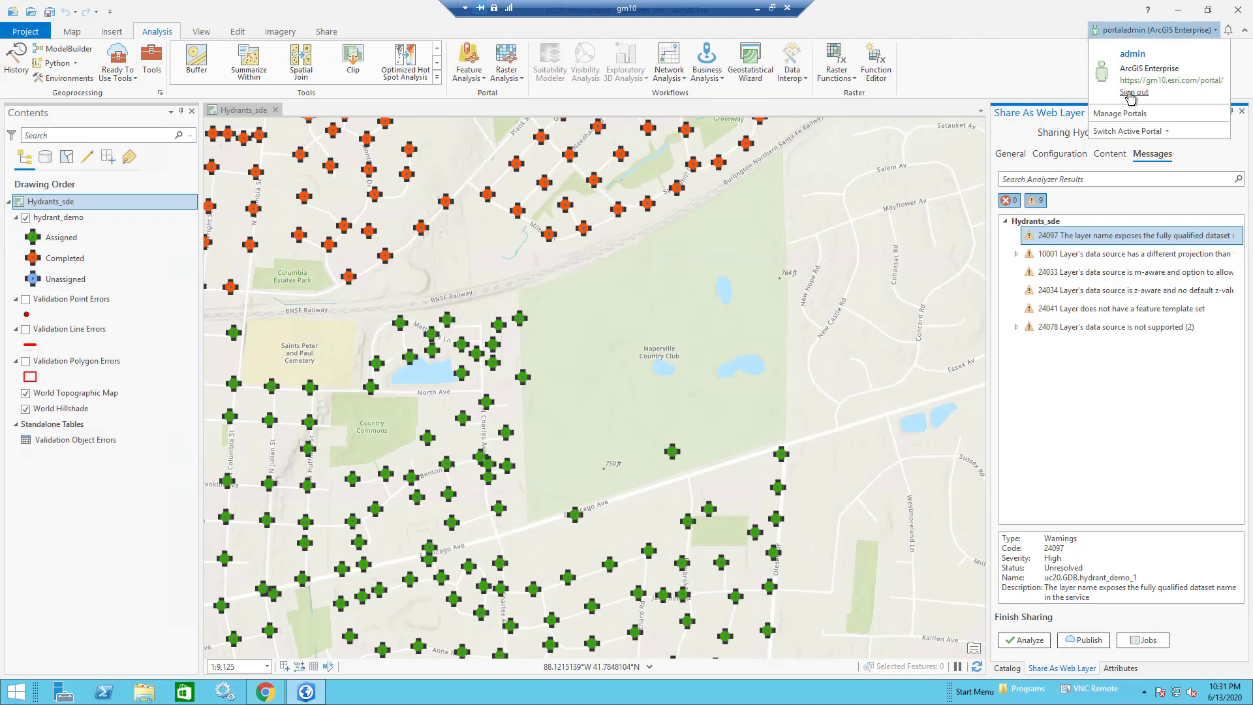
pyautogui.click(1130, 95)
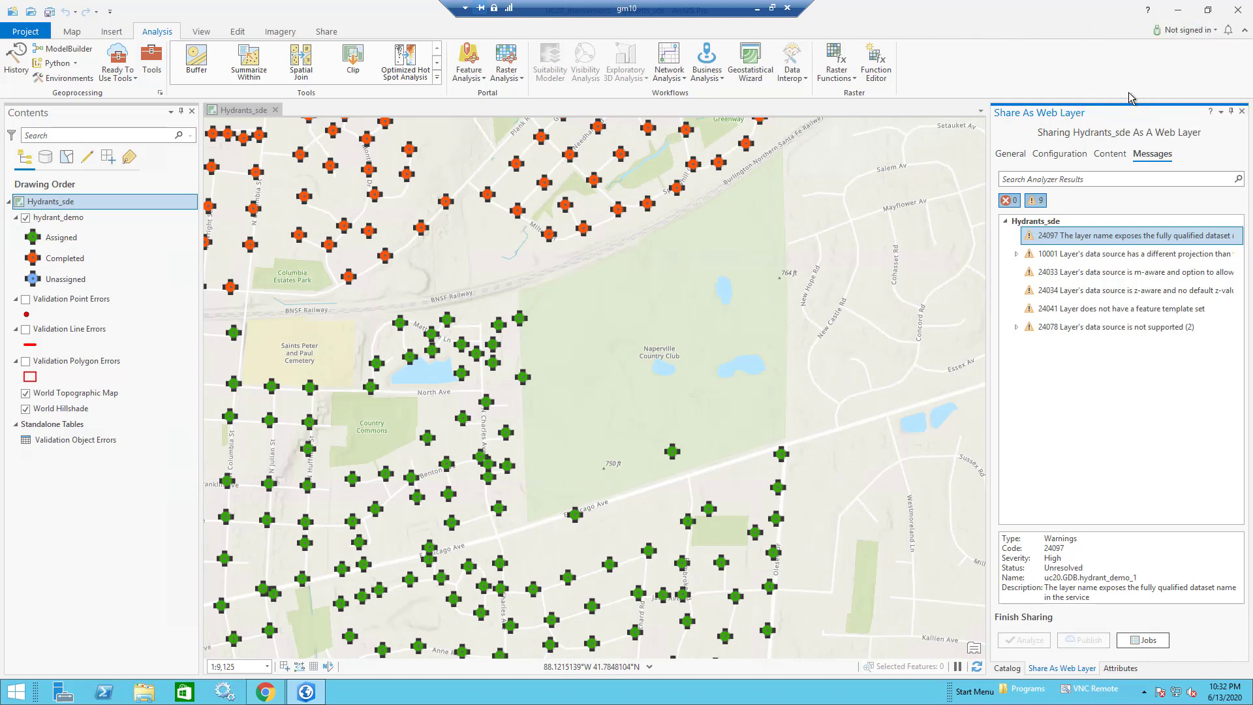
pyautogui.click(1184, 33)
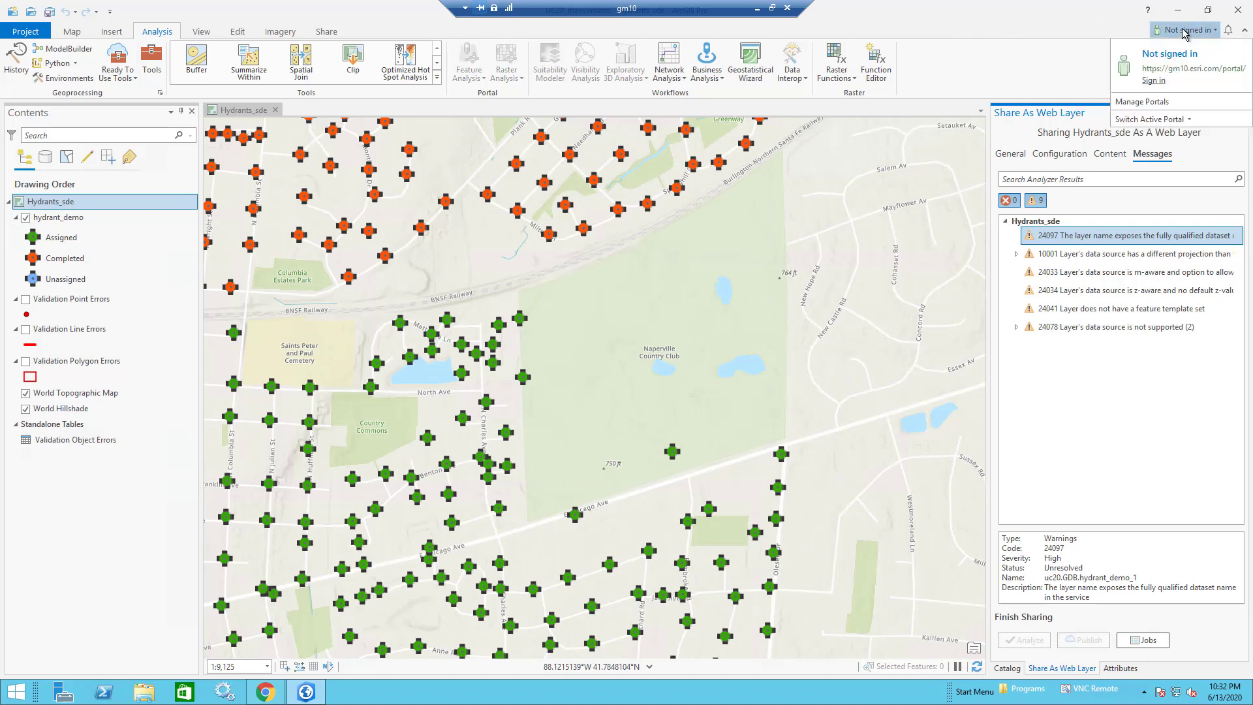
pyautogui.click(1159, 85)
pyautogui.click(560, 327)
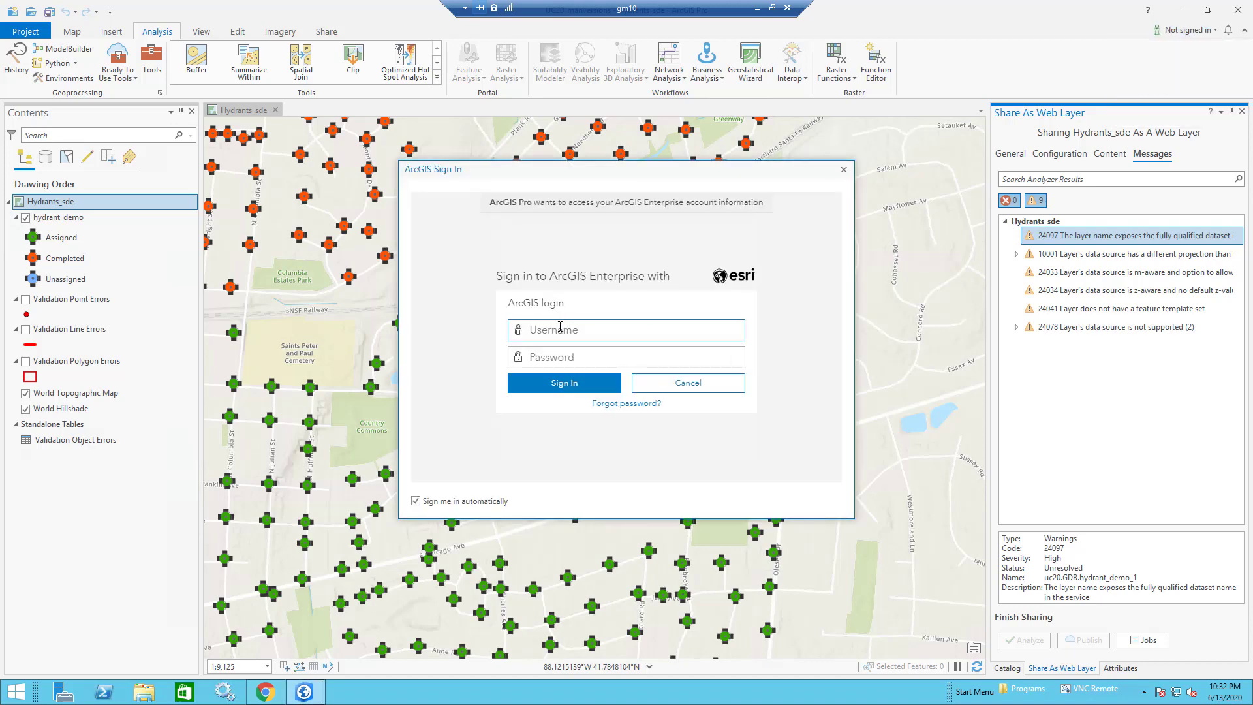
pyautogui.write('manversions')
pyautogui.press('Tab')
pyautogui.write('p')
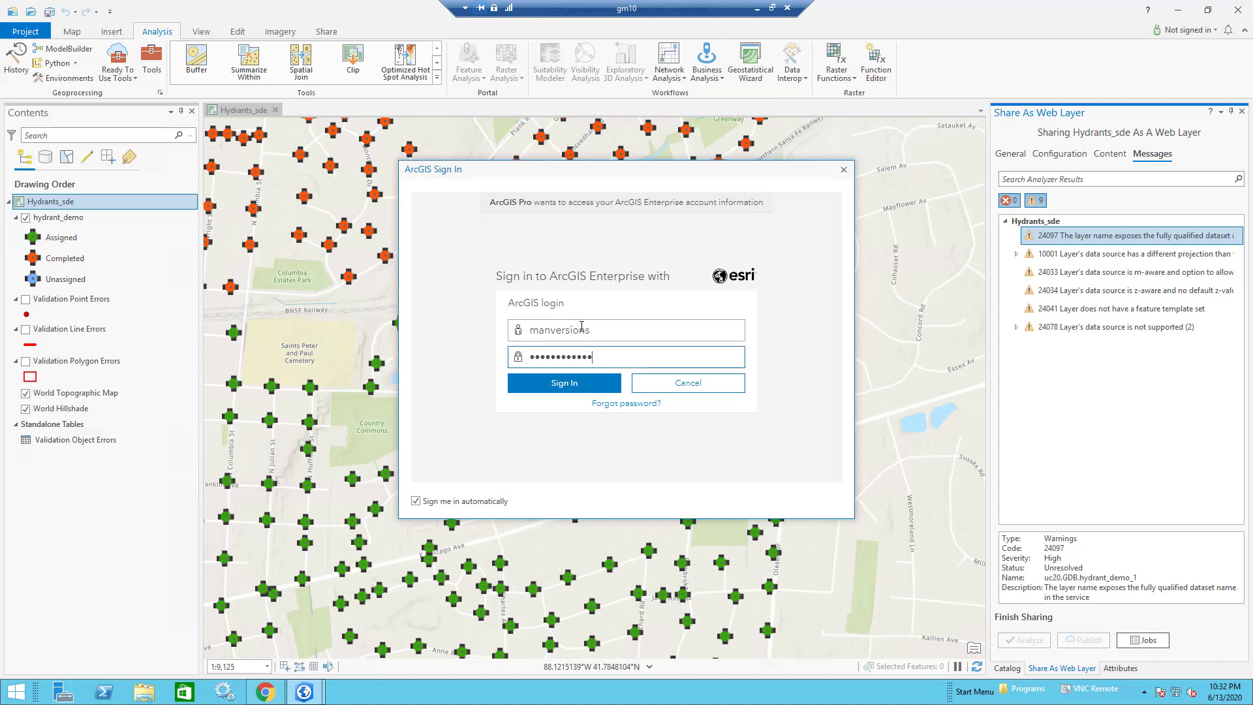
pyautogui.click(607, 383)
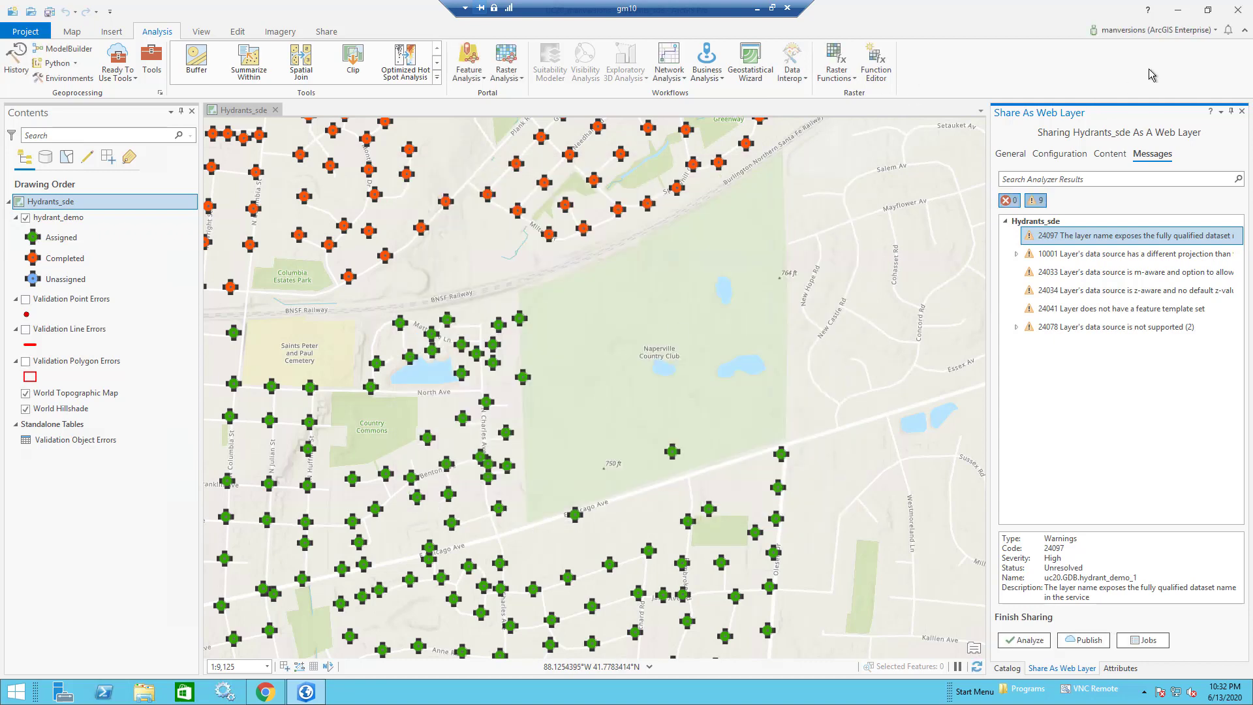
pyautogui.click(1241, 112)
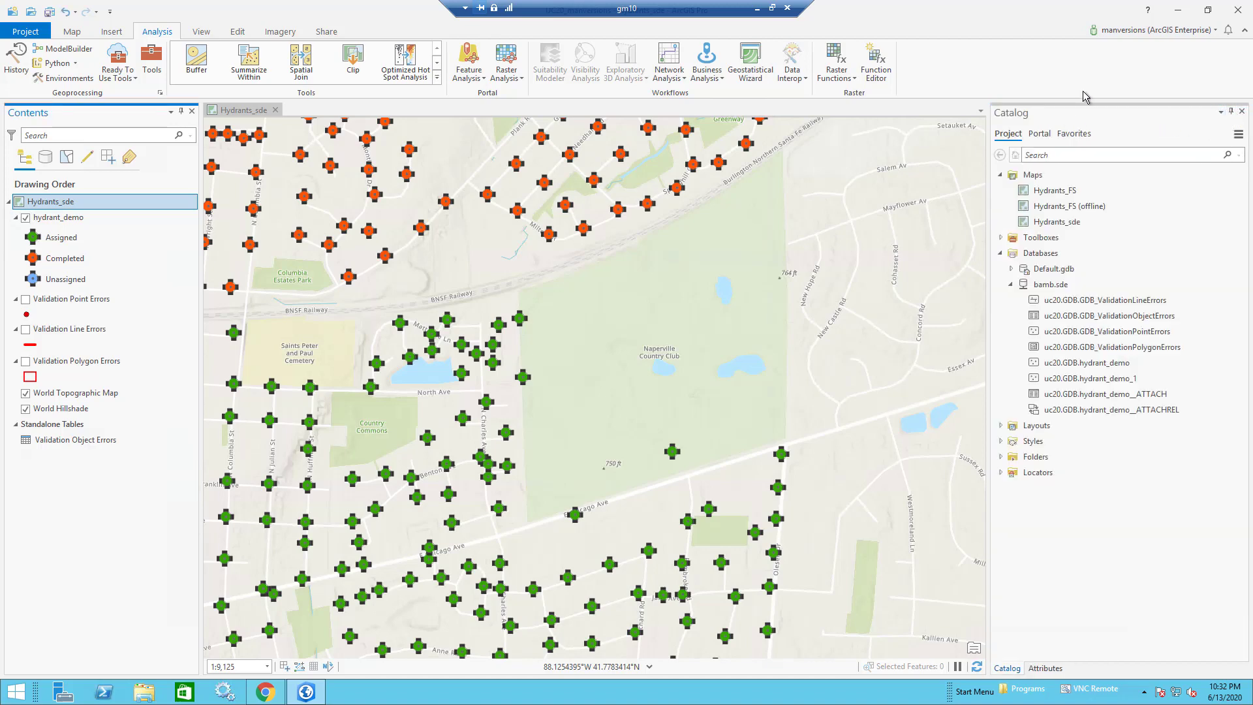
# Step: Snap the first remote session, running ArcGIS Pro, into the left half of the screen
pyautogui.click(771, 9)
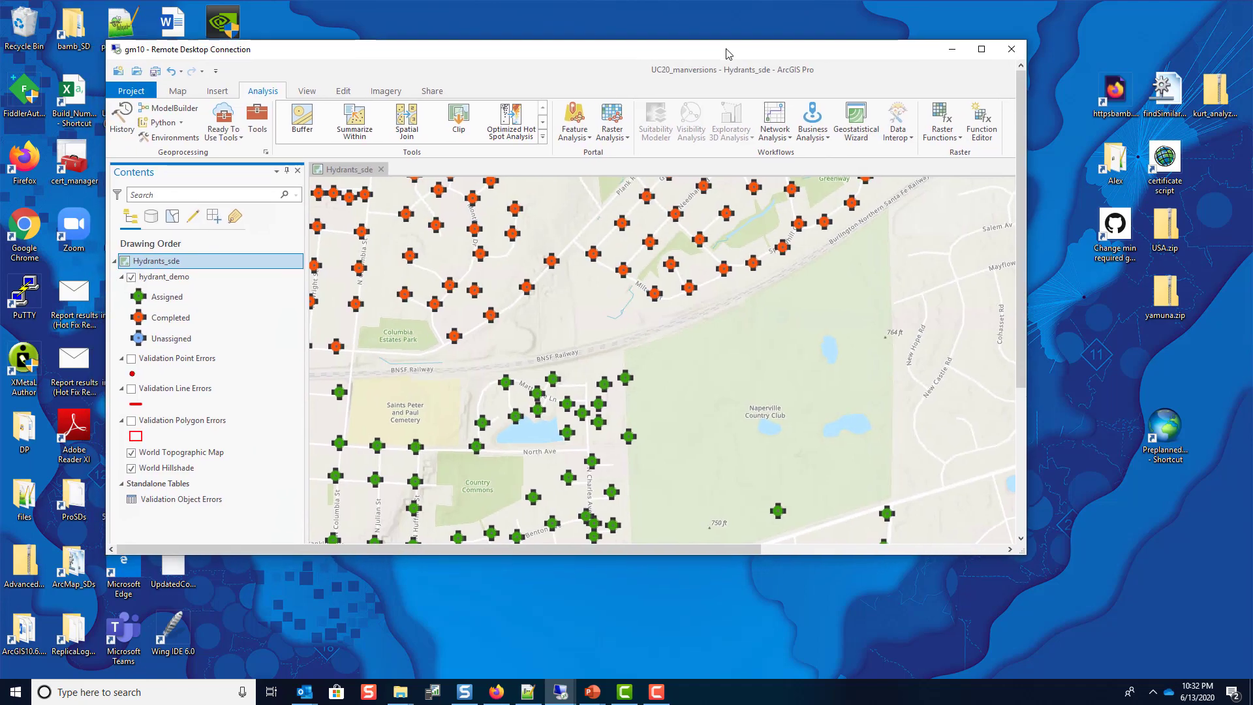
pyautogui.press('super+Left')
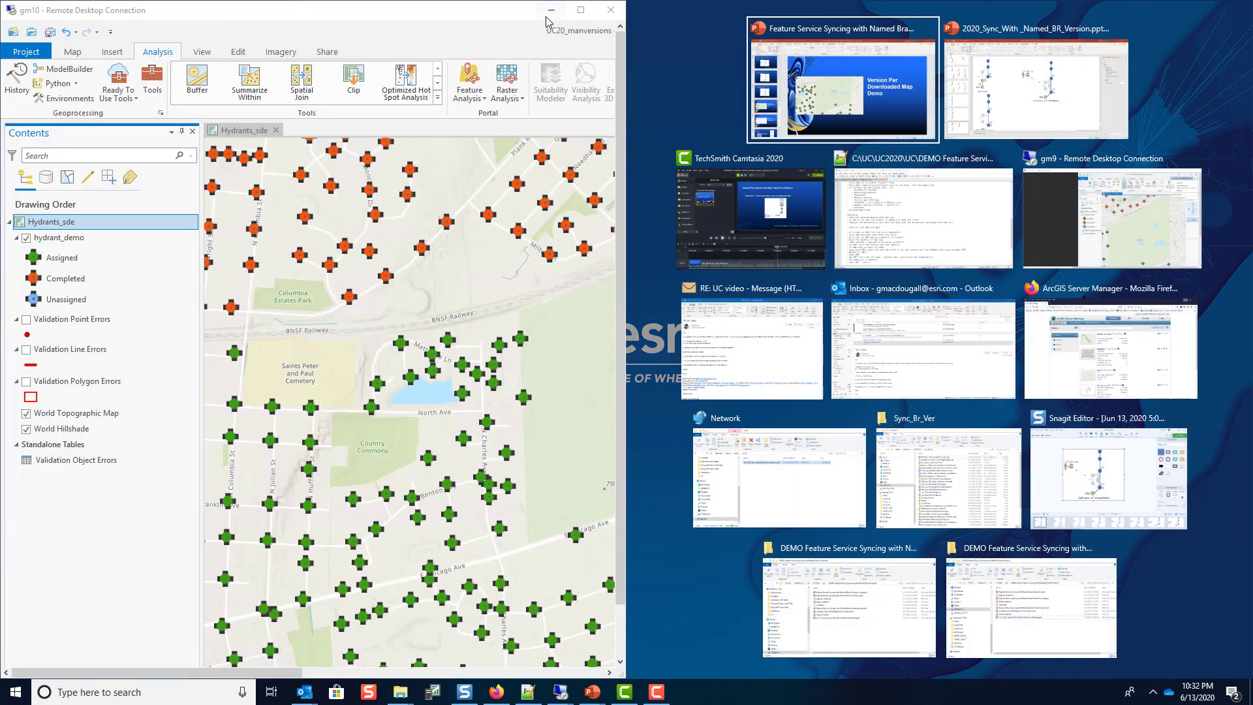
pyautogui.moveTo(471, 10); pyautogui.dragTo(798, 30)
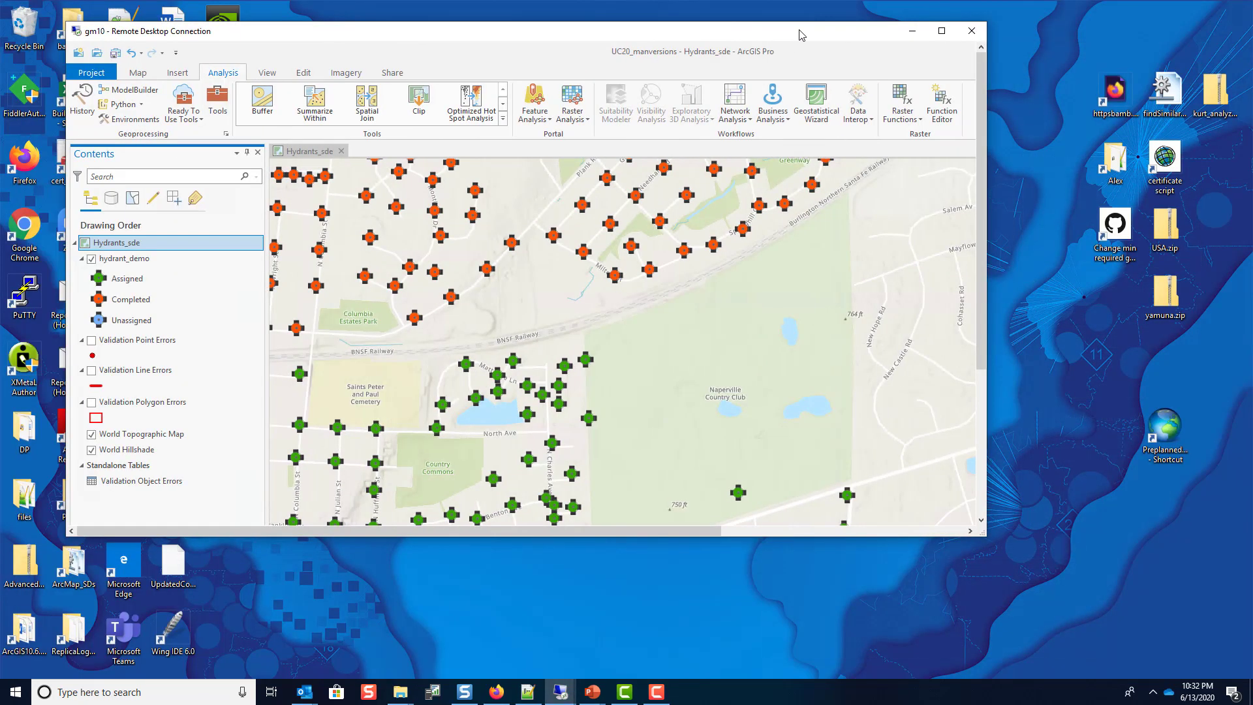
pyautogui.doubleClick(798, 31)
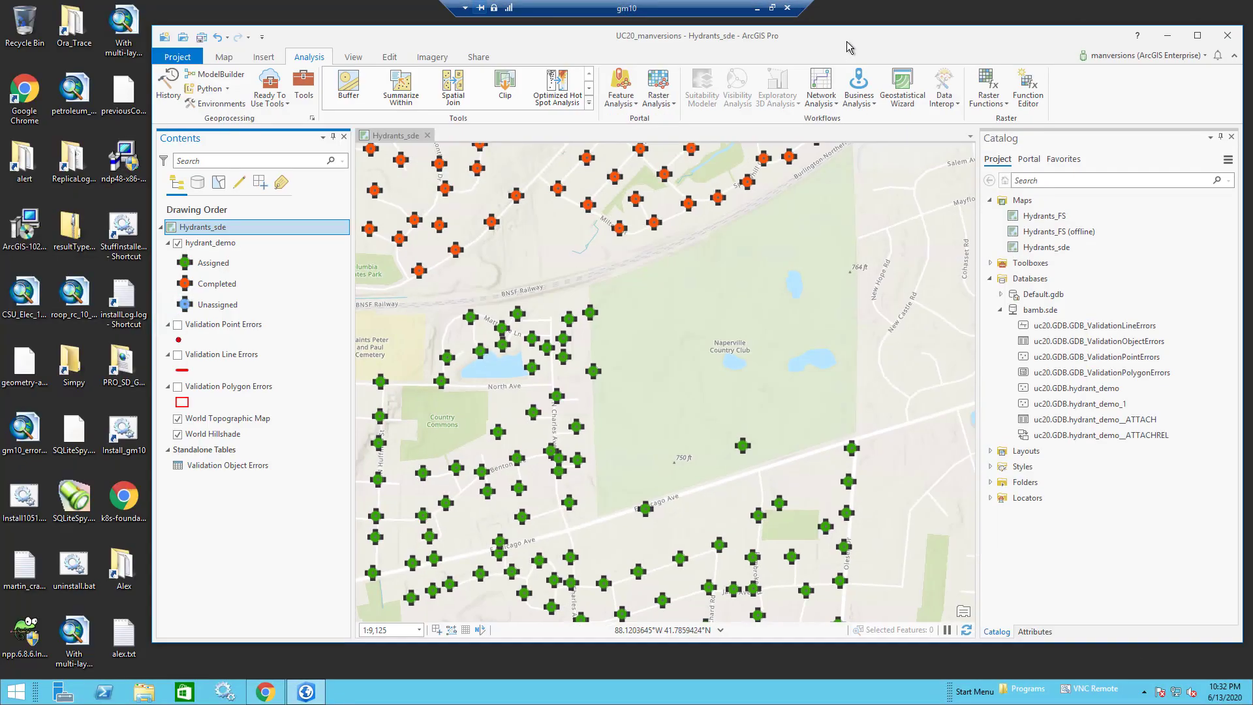
pyautogui.press('super+Left')
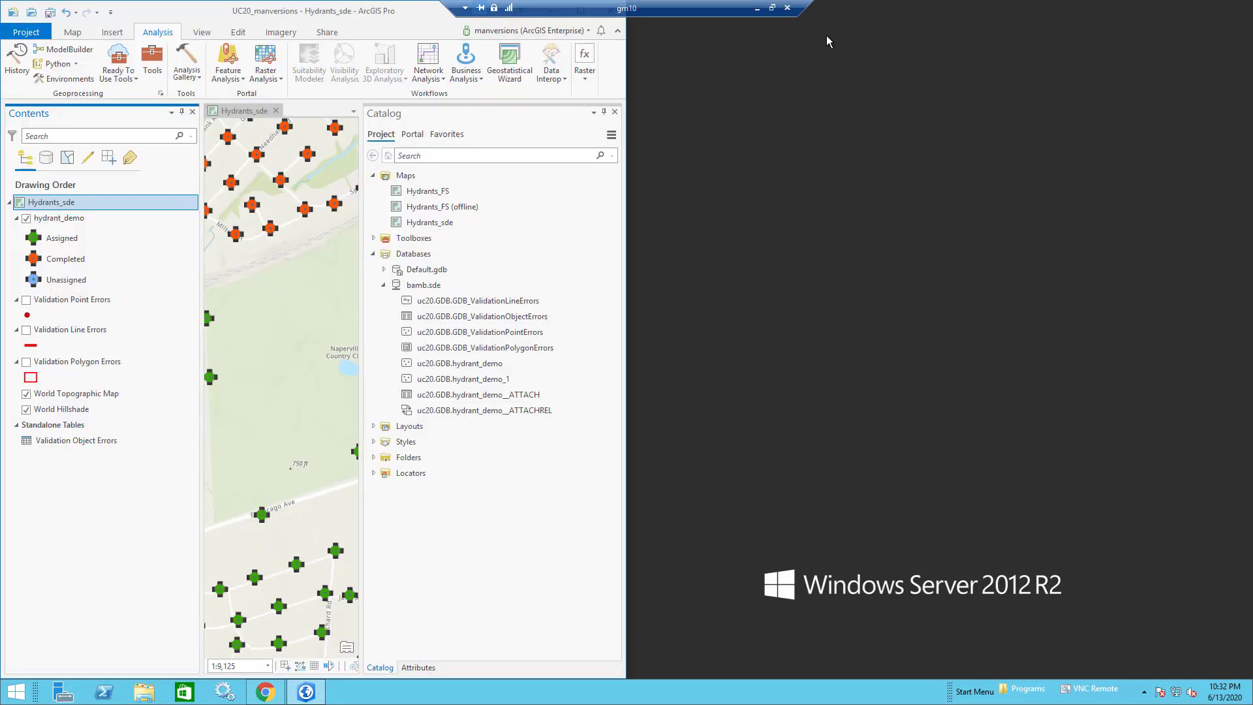
pyautogui.click(772, 7)
pyautogui.press('super+Left')
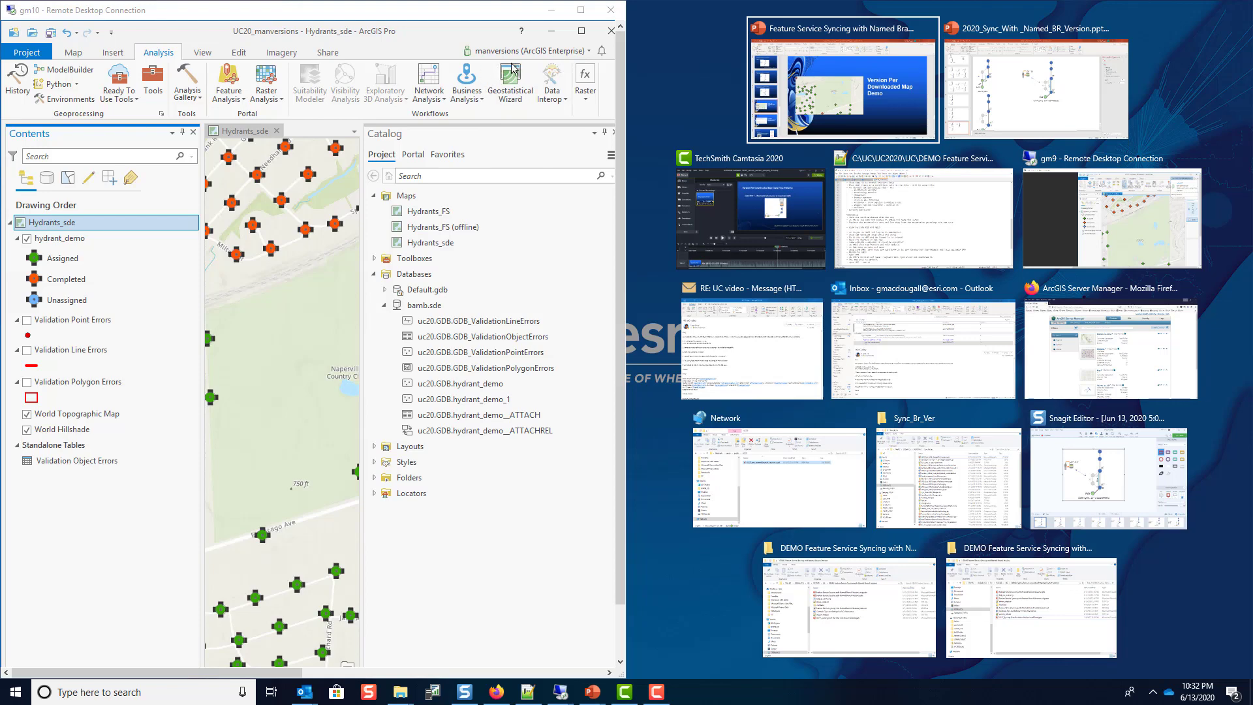
# Step: Snap the second machine's session and its ArcGIS Pro window into the right half
pyautogui.click(1050, 196)
pyautogui.doubleClick(919, 9)
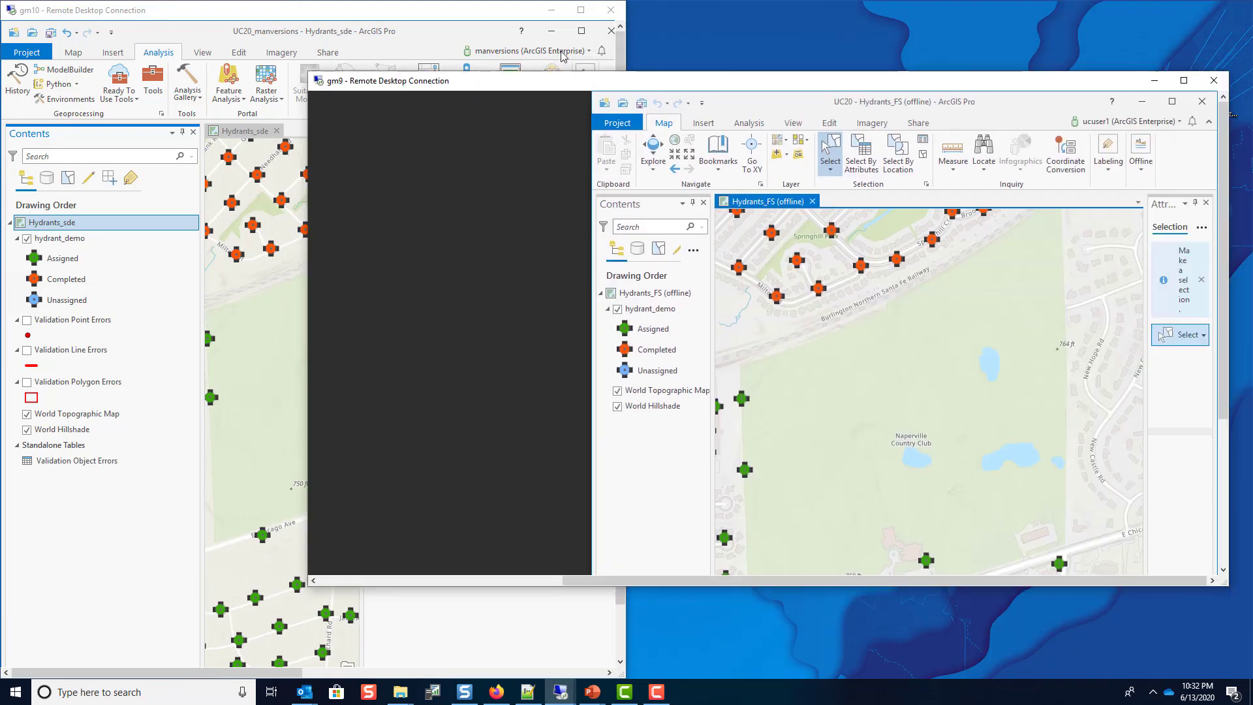
pyautogui.moveTo(923, 10); pyautogui.dragTo(620, 44)
pyautogui.press('super+Right')
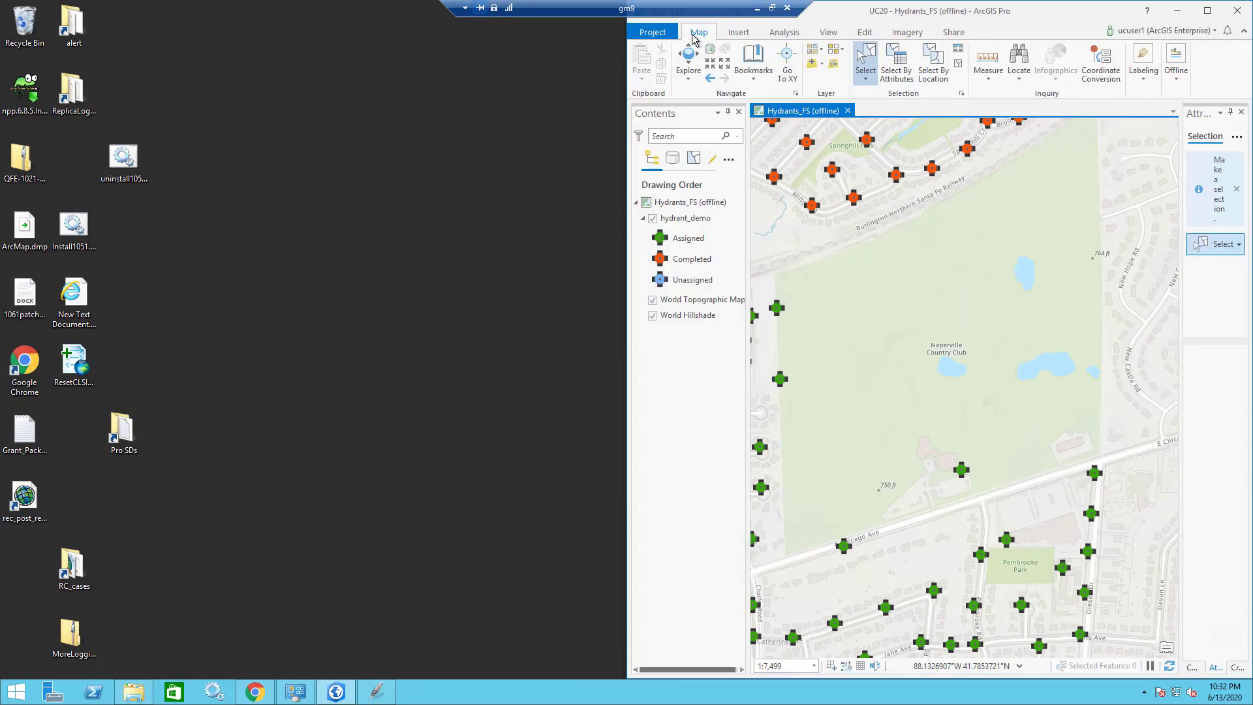
pyautogui.click(773, 7)
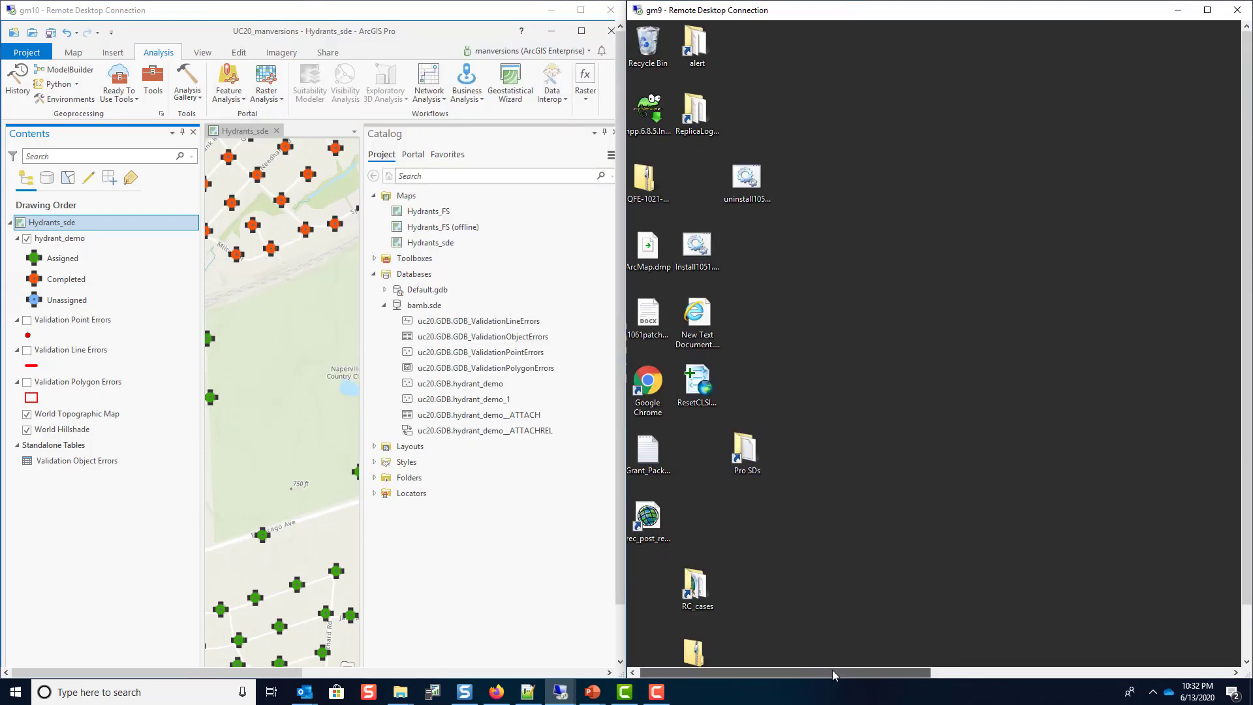
pyautogui.moveTo(832, 669); pyautogui.dragTo(1168, 677)
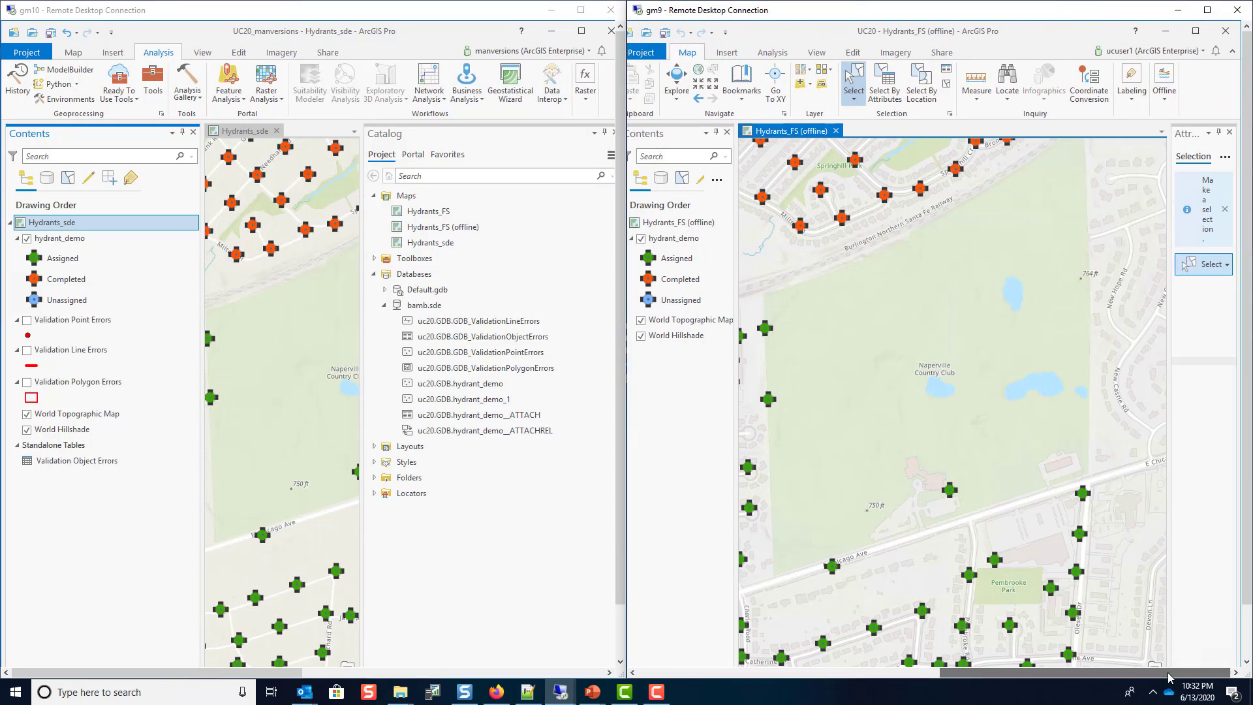
# Step: Check the signed-in account, close the Catalog pane, and widen the Hydrants_sde map
pyautogui.click(1168, 52)
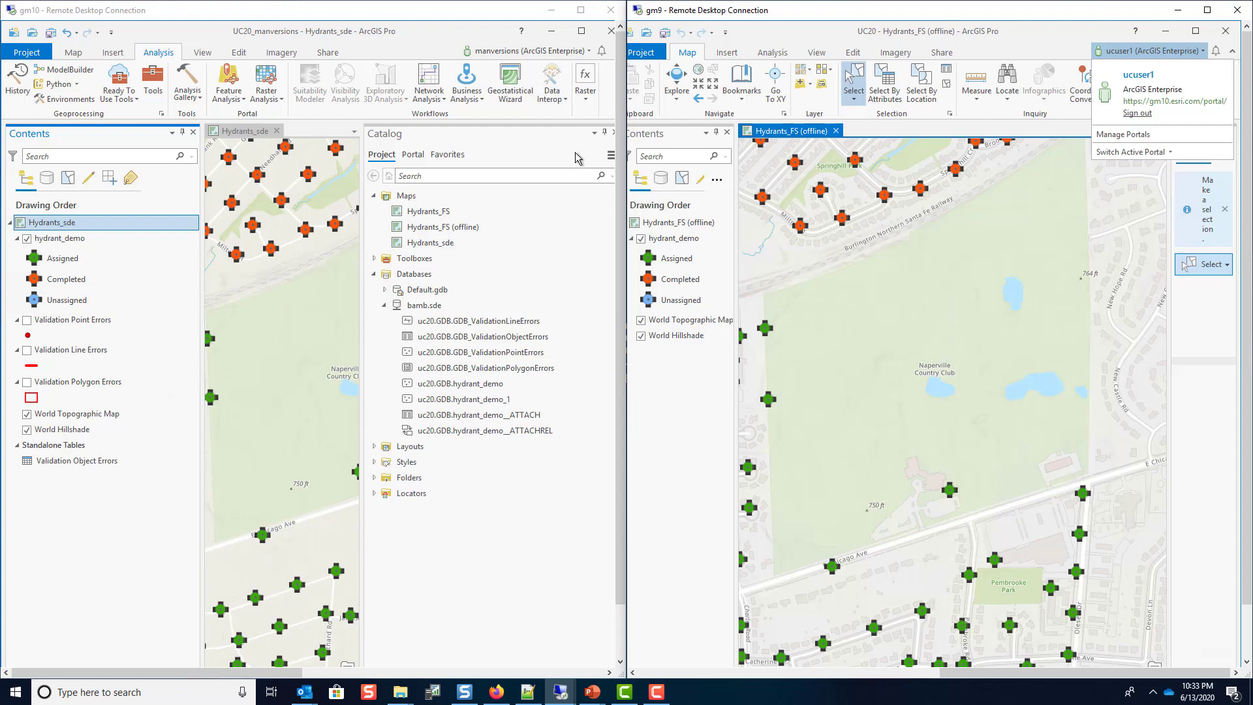
pyautogui.click(614, 133)
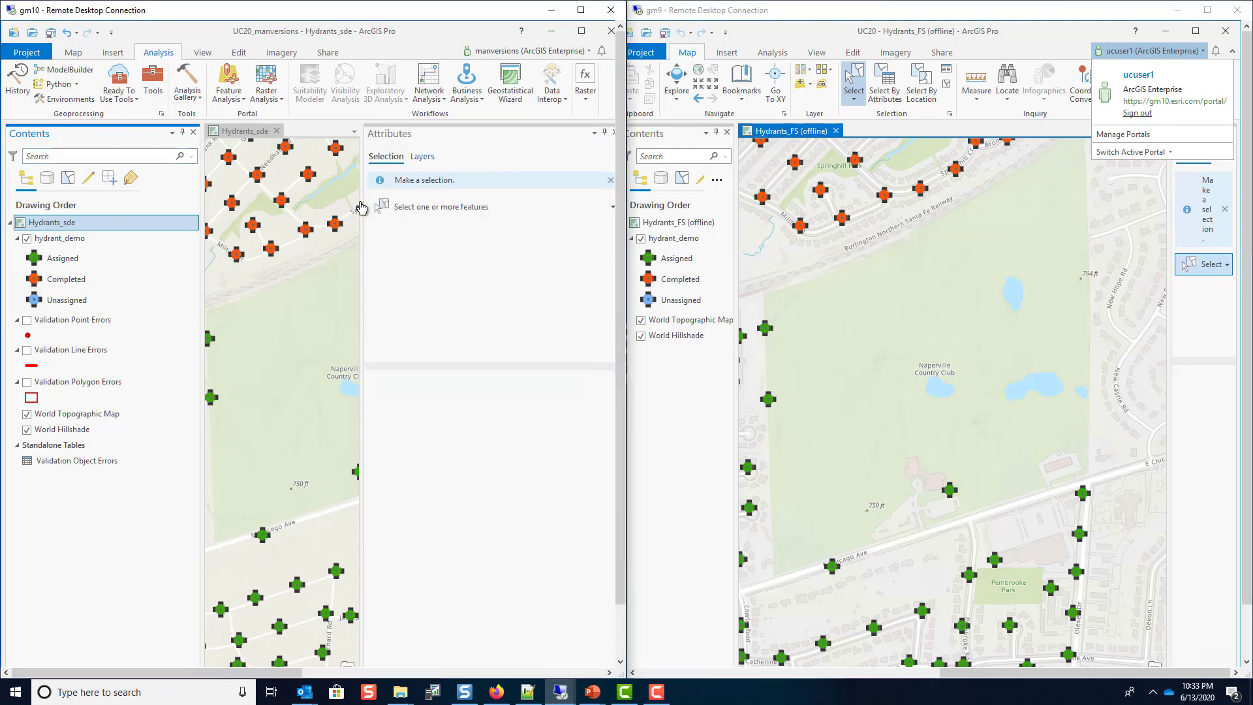
pyautogui.moveTo(361, 209); pyautogui.dragTo(556, 217)
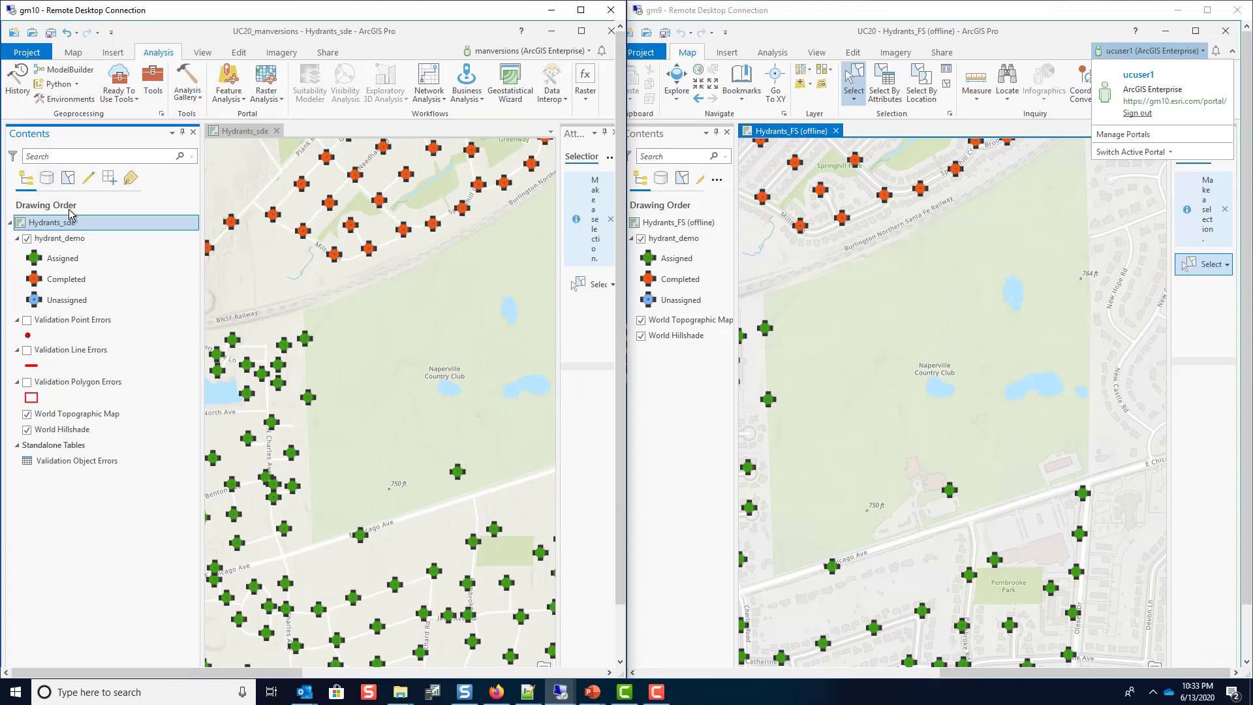
# Step: Close the Hydrants_sde map and resize the Attributes pane
pyautogui.click(278, 134)
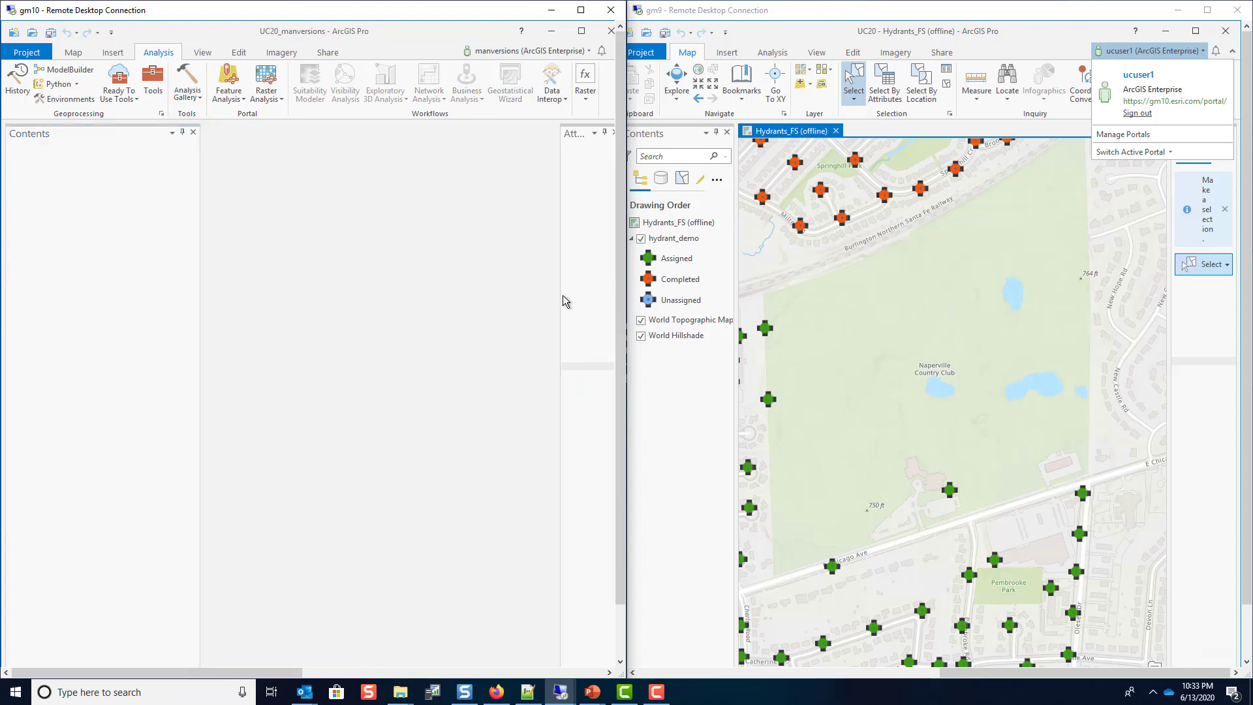
pyautogui.moveTo(557, 300); pyautogui.dragTo(424, 291)
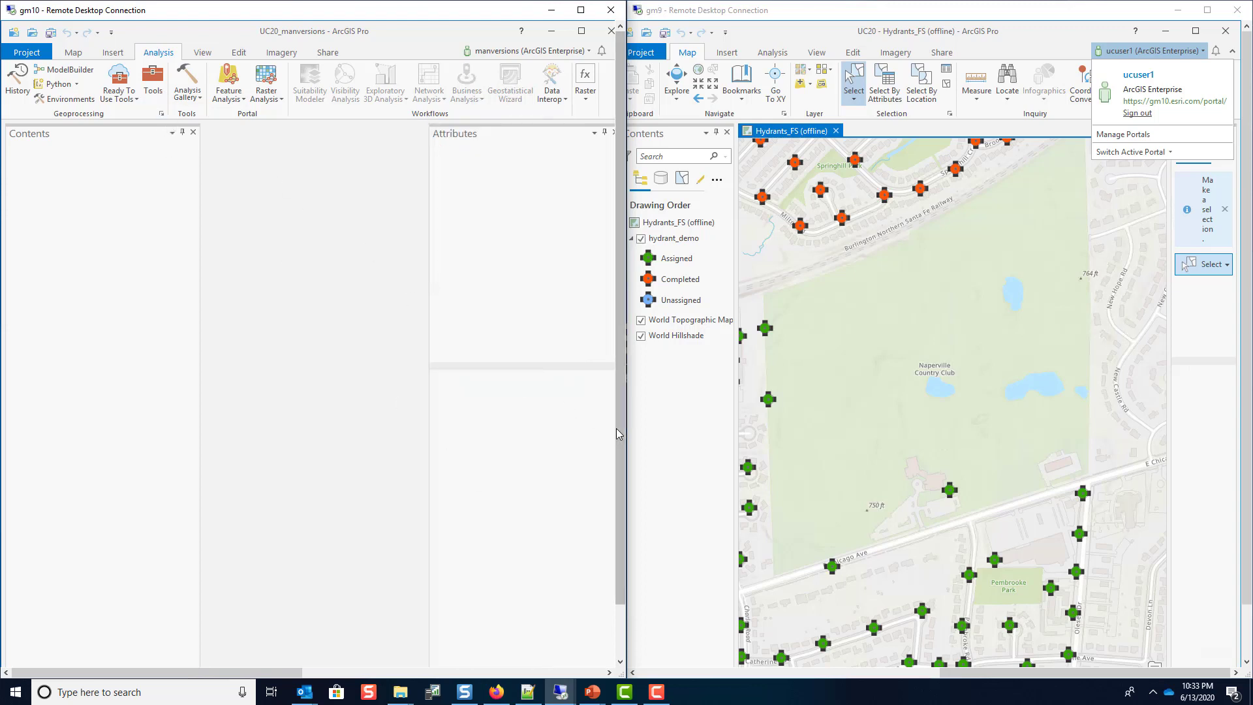
pyautogui.moveTo(616, 428); pyautogui.dragTo(618, 509)
pyautogui.moveTo(606, 415); pyautogui.dragTo(600, 385)
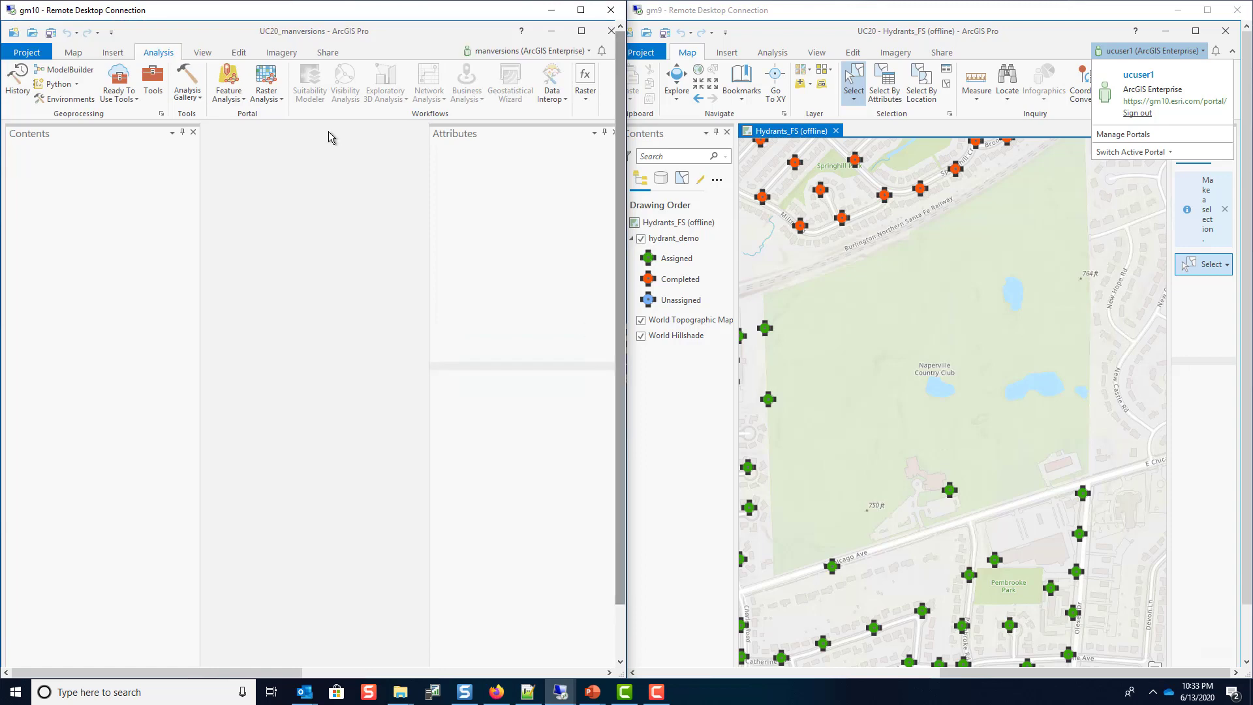
# Step: Maximize the gm10 session and open the Hydrants_FS map from the Catalog pane
pyautogui.click(202, 54)
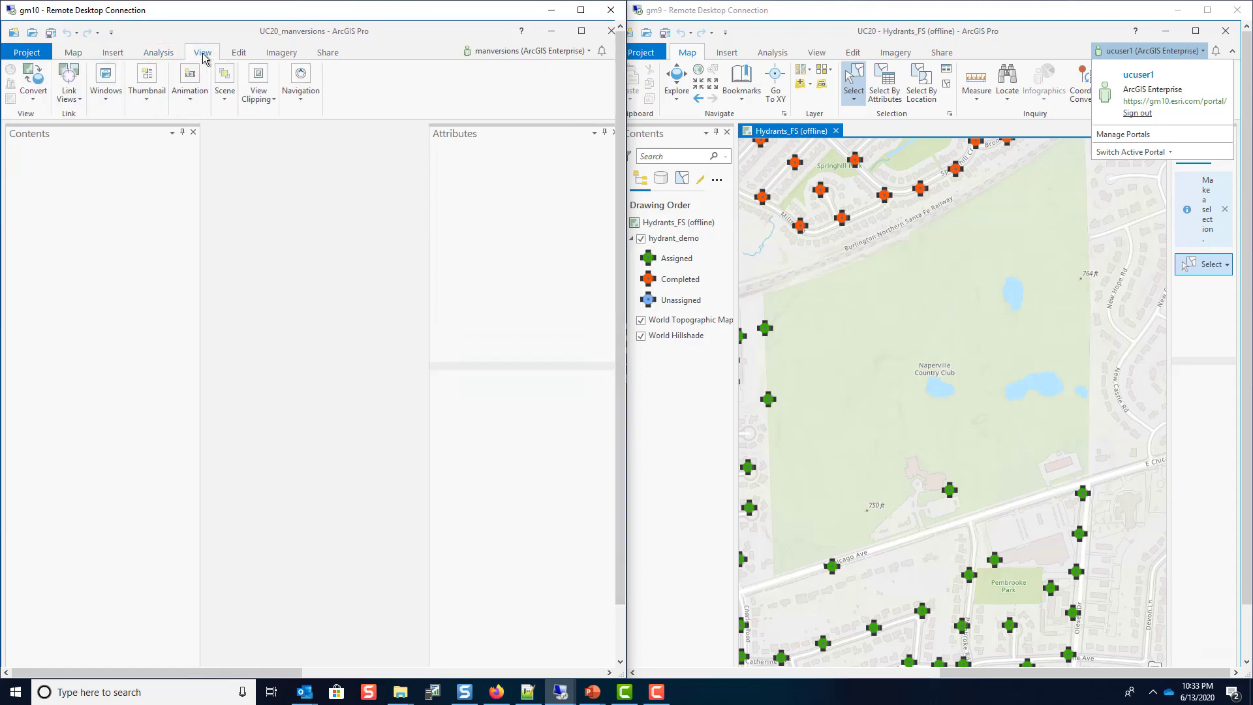
pyautogui.doubleClick(338, 17)
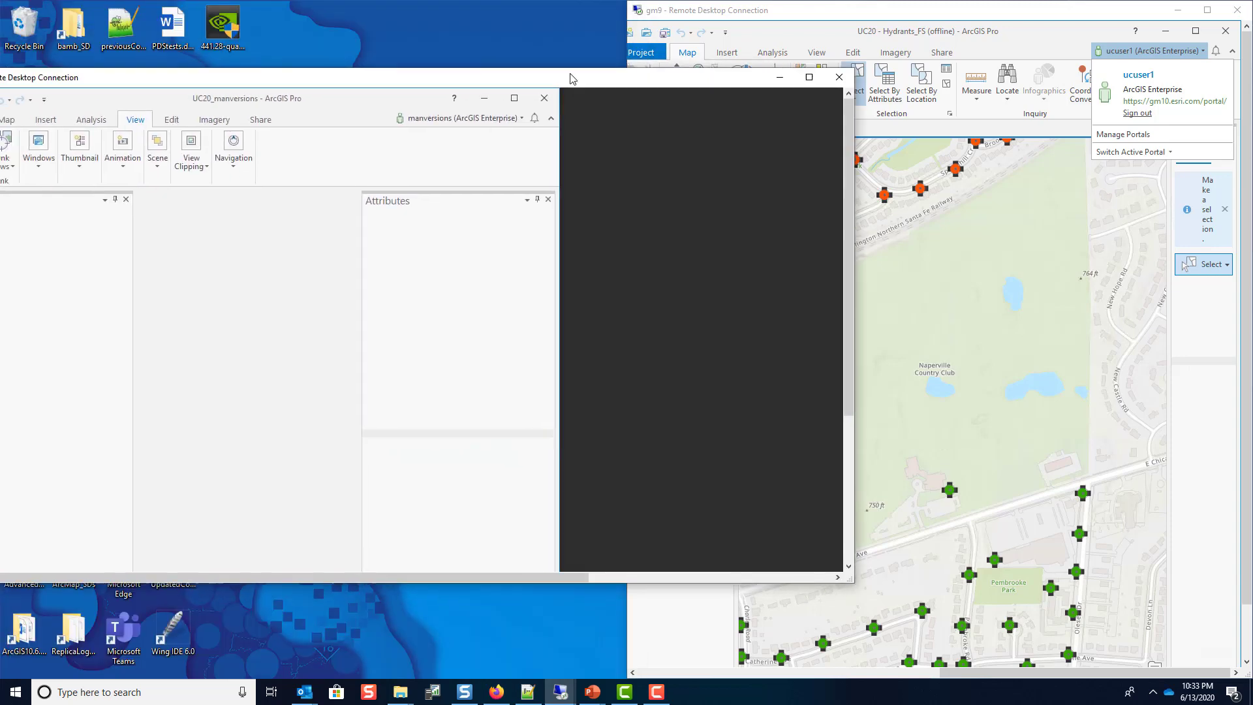
pyautogui.moveTo(630, 119); pyautogui.dragTo(937, 147)
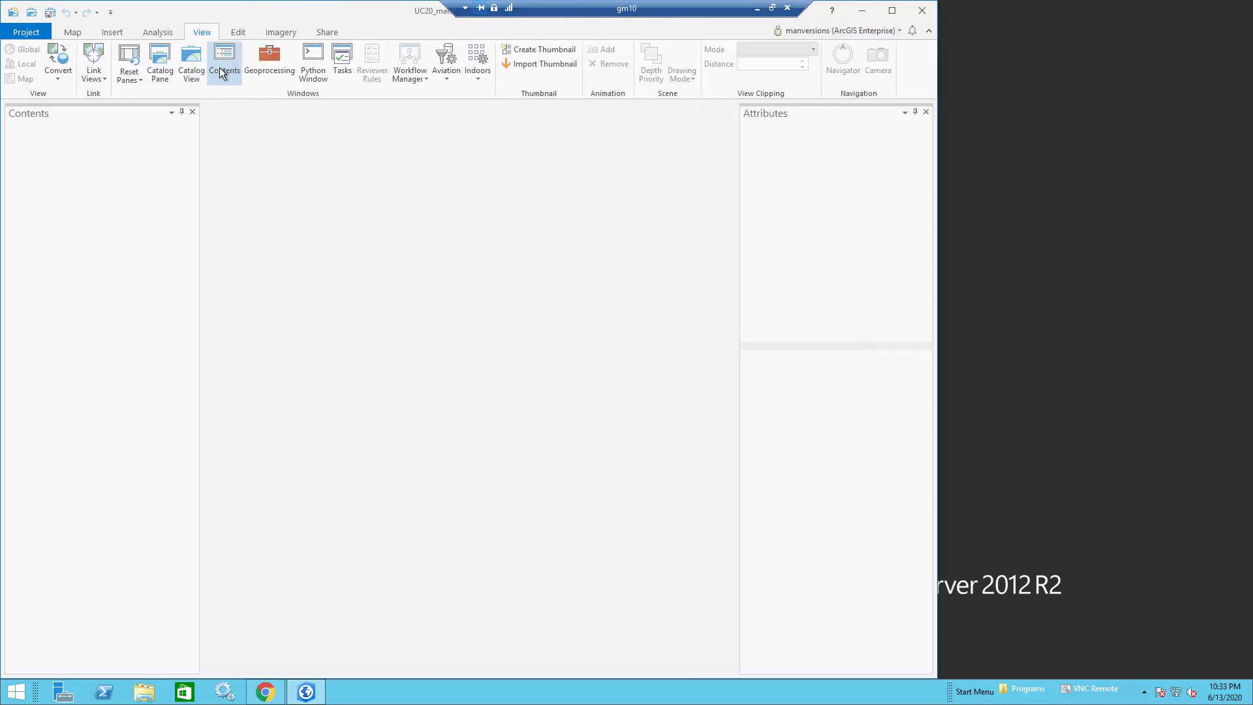
pyautogui.click(159, 62)
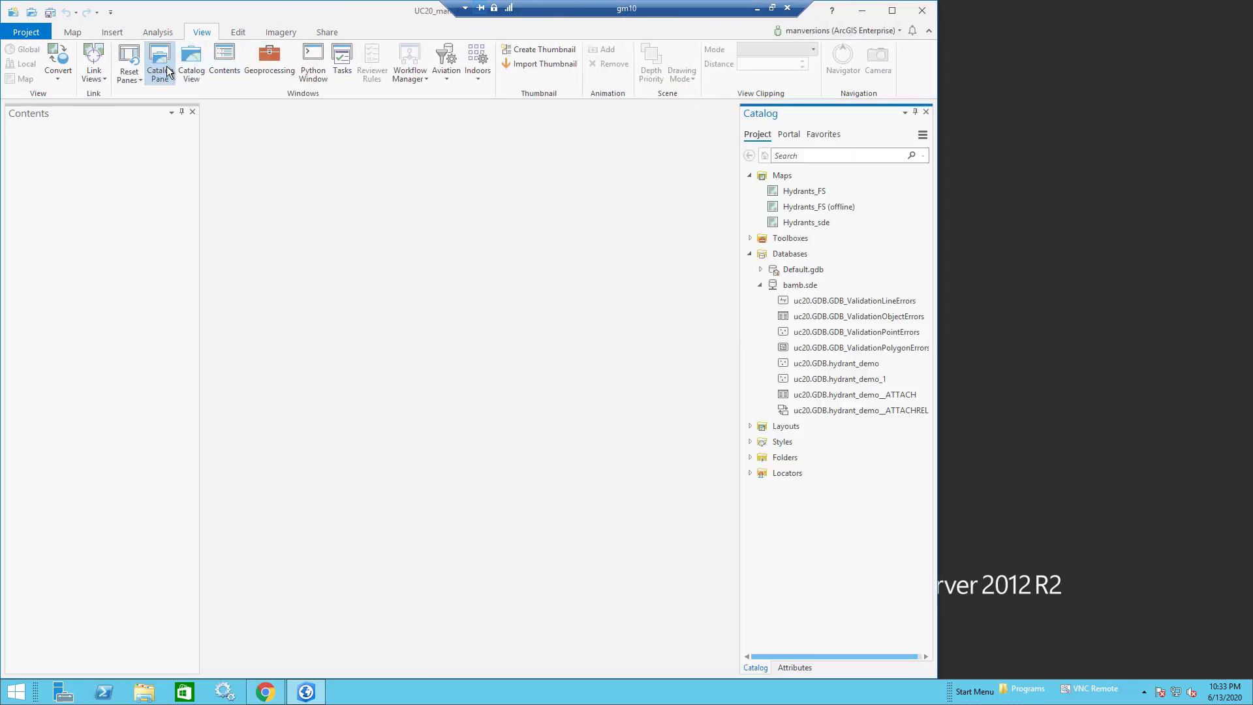
pyautogui.doubleClick(805, 193)
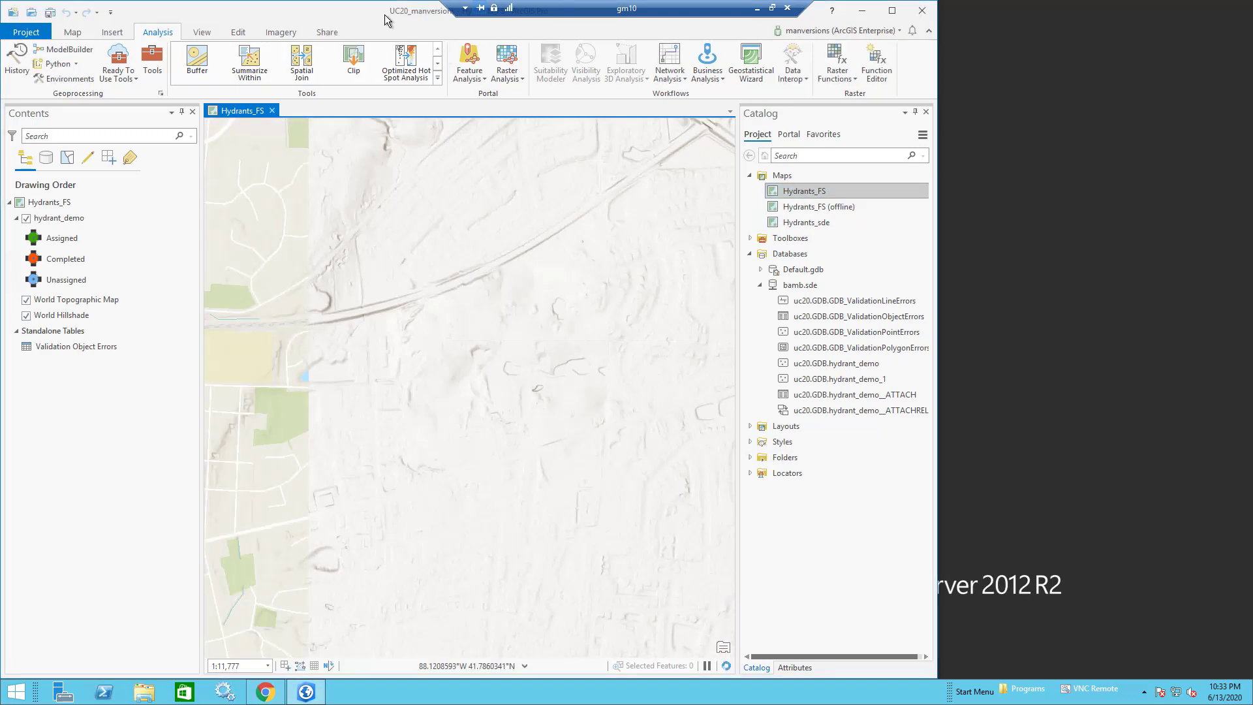
# Step: Re-snap ArcGIS Pro into the left half beside the other machine's offline hydrant map
pyautogui.press('super+Right')
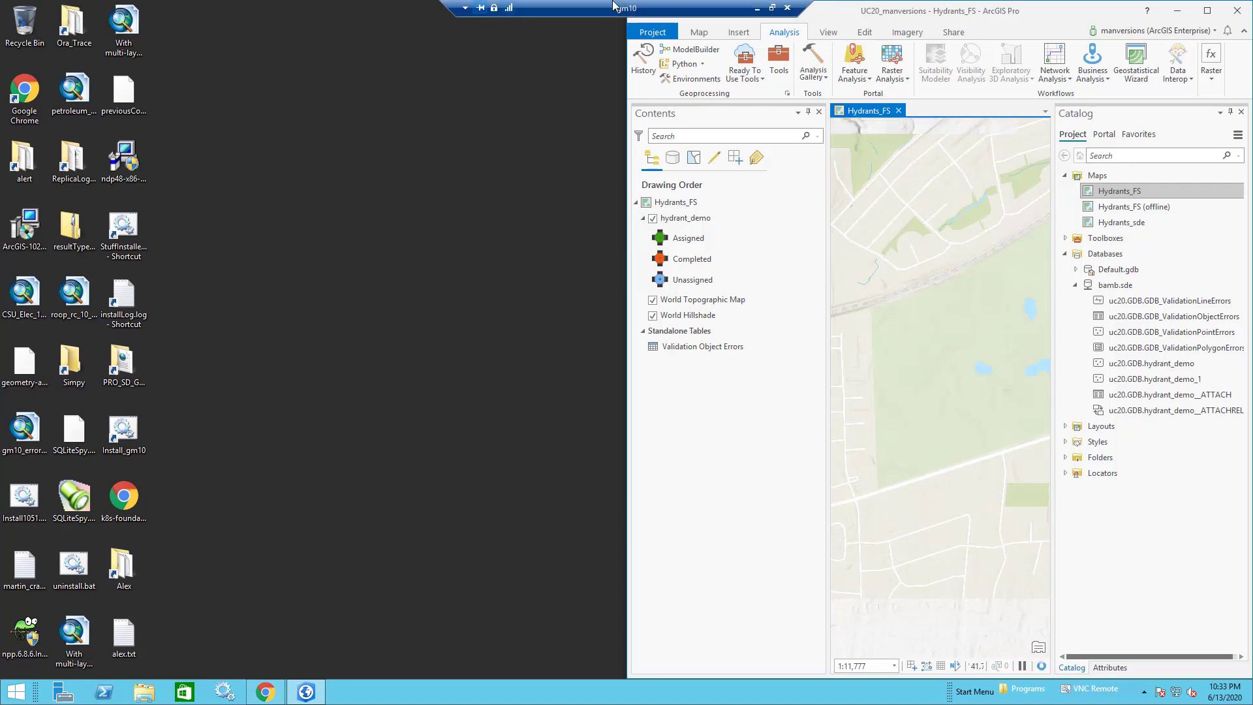
pyautogui.moveTo(917, 4); pyautogui.dragTo(718, 33)
pyautogui.press('super+Left')
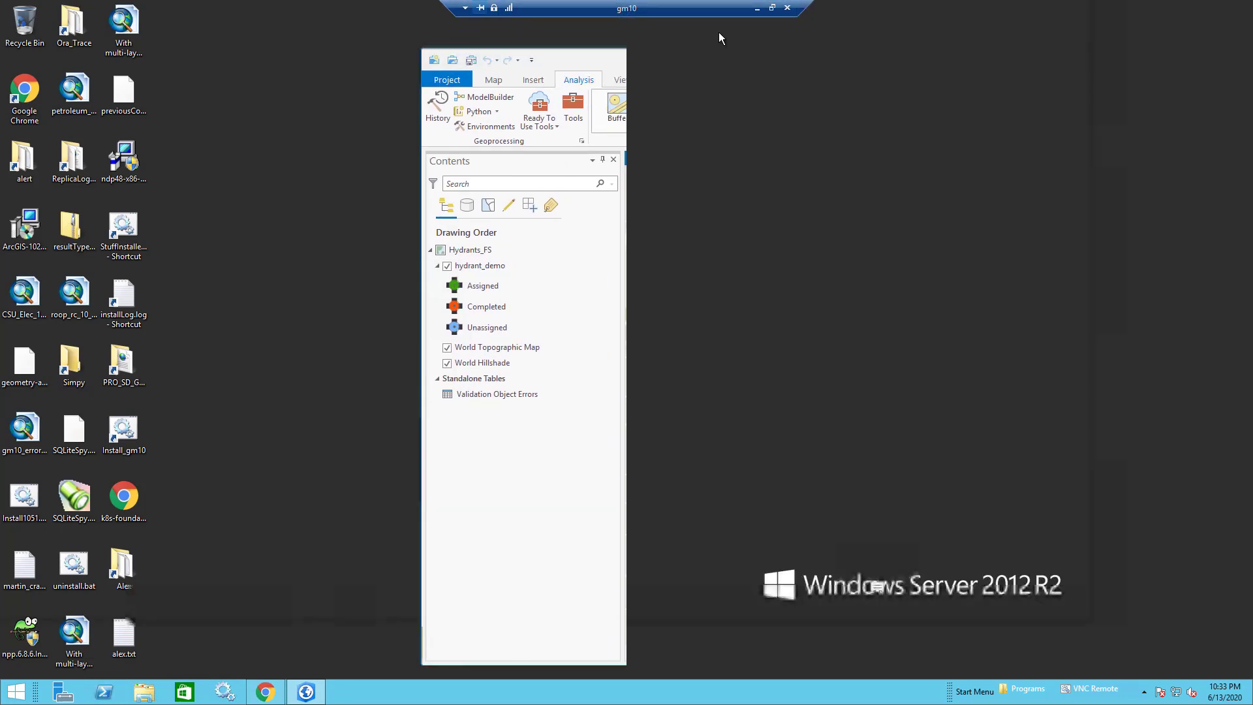
pyautogui.click(772, 8)
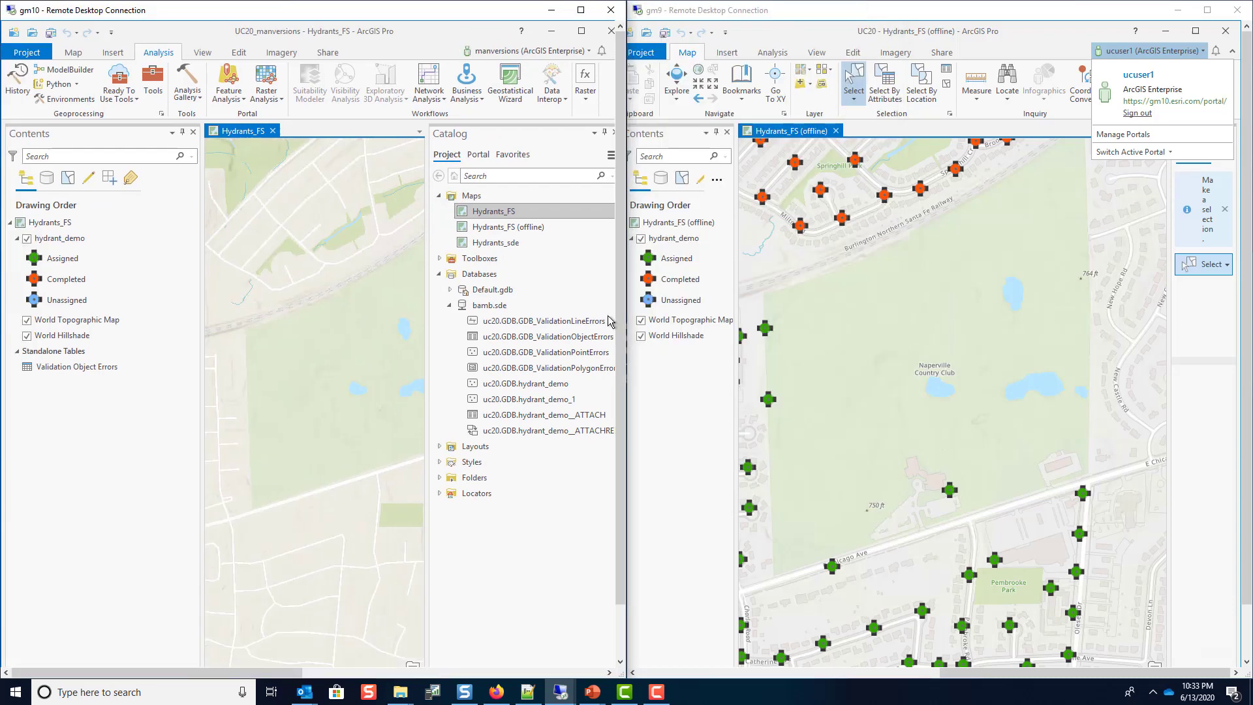
pyautogui.moveTo(428, 405); pyautogui.dragTo(539, 405)
pyautogui.moveTo(448, 392); pyautogui.dragTo(410, 425)
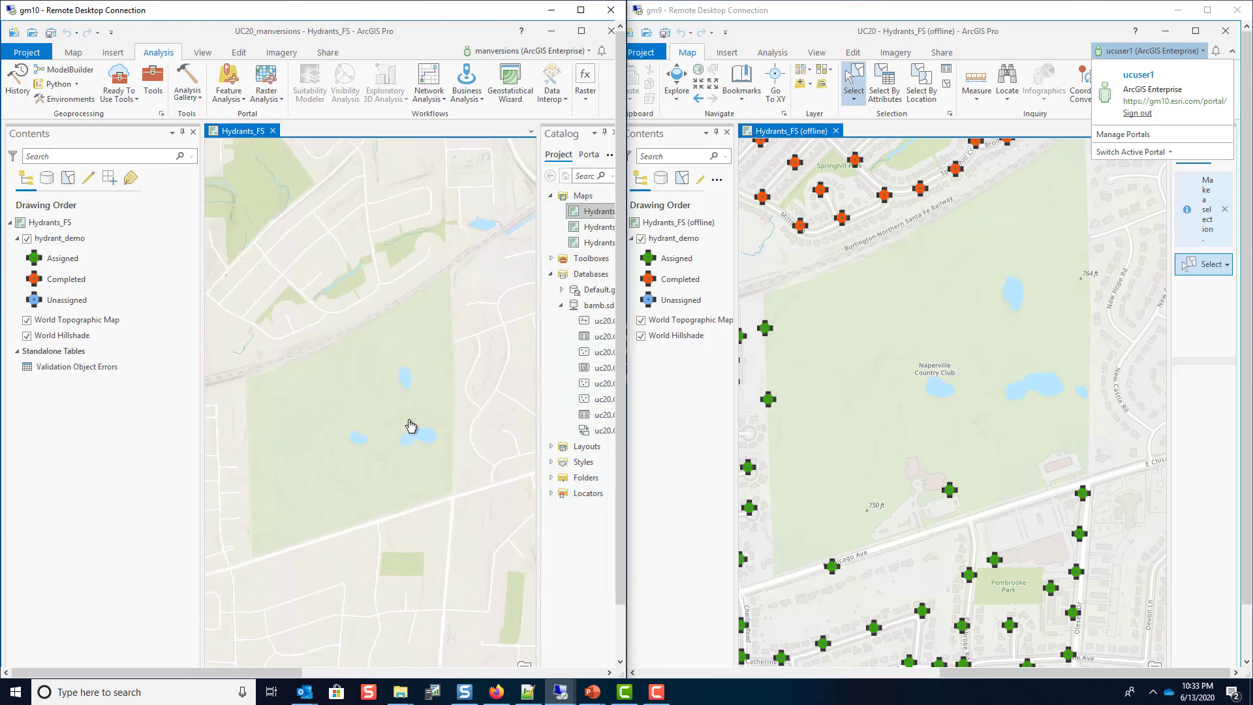
pyautogui.click(47, 177)
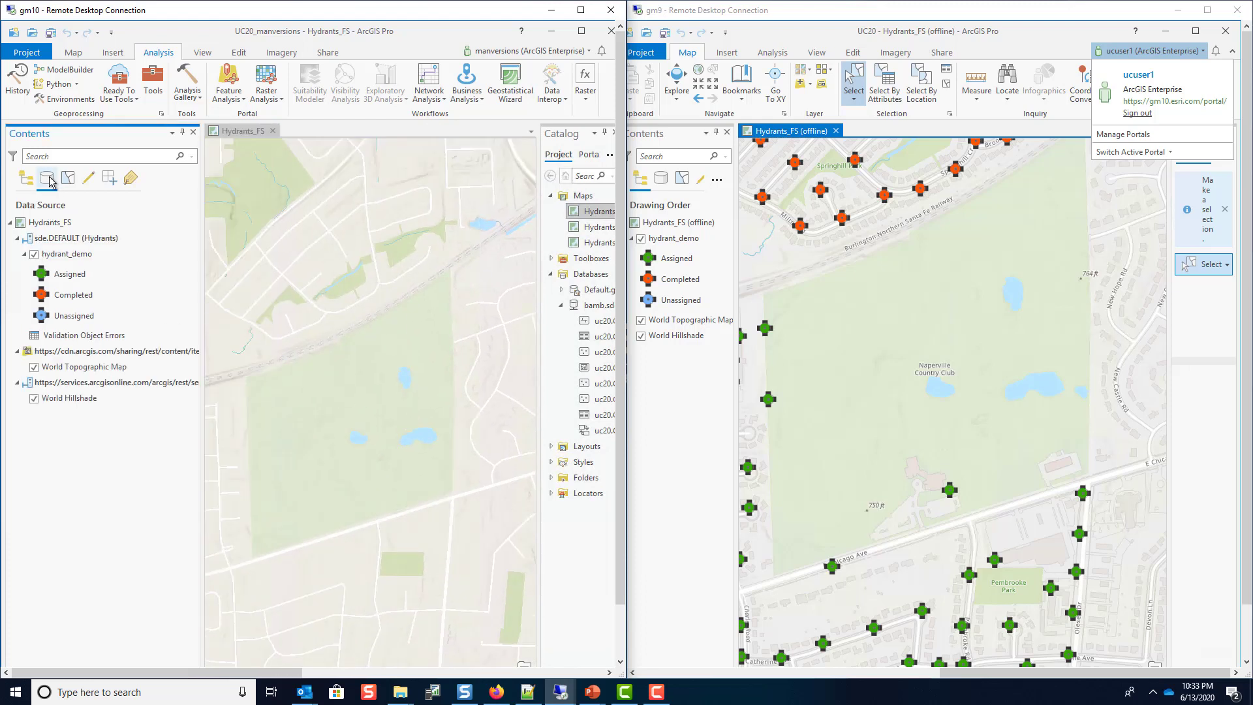
pyautogui.click(87, 243)
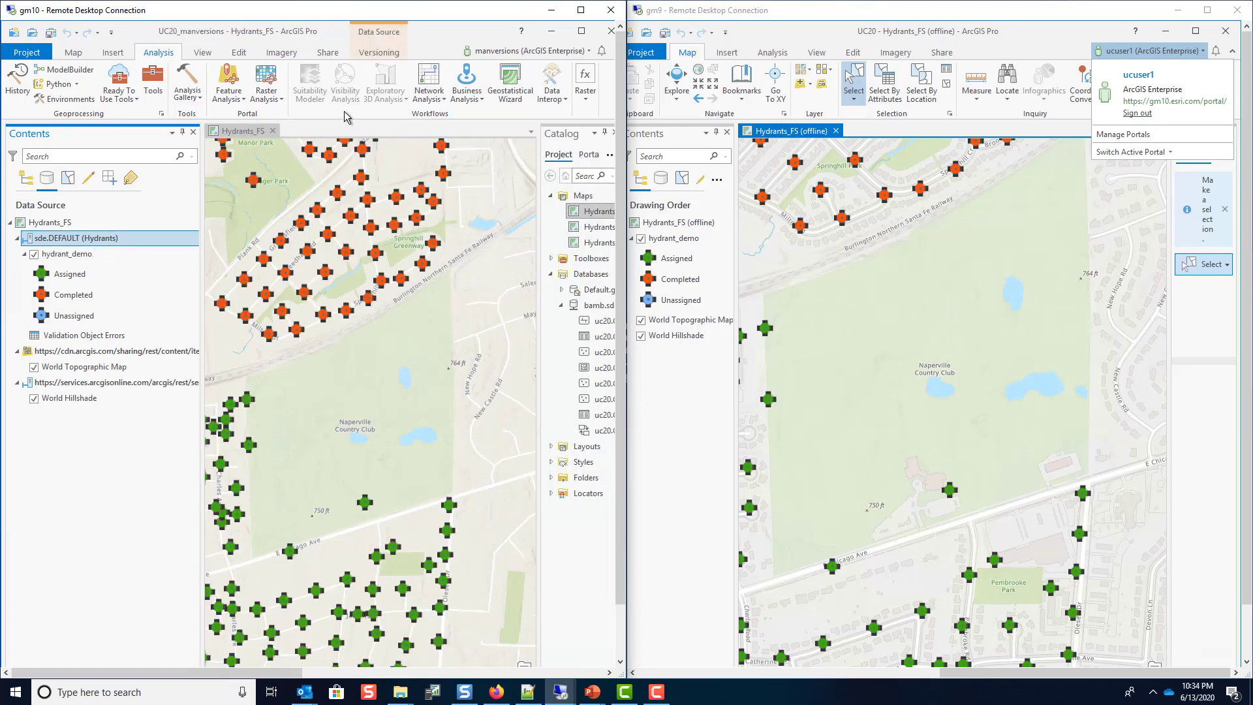
pyautogui.click(381, 53)
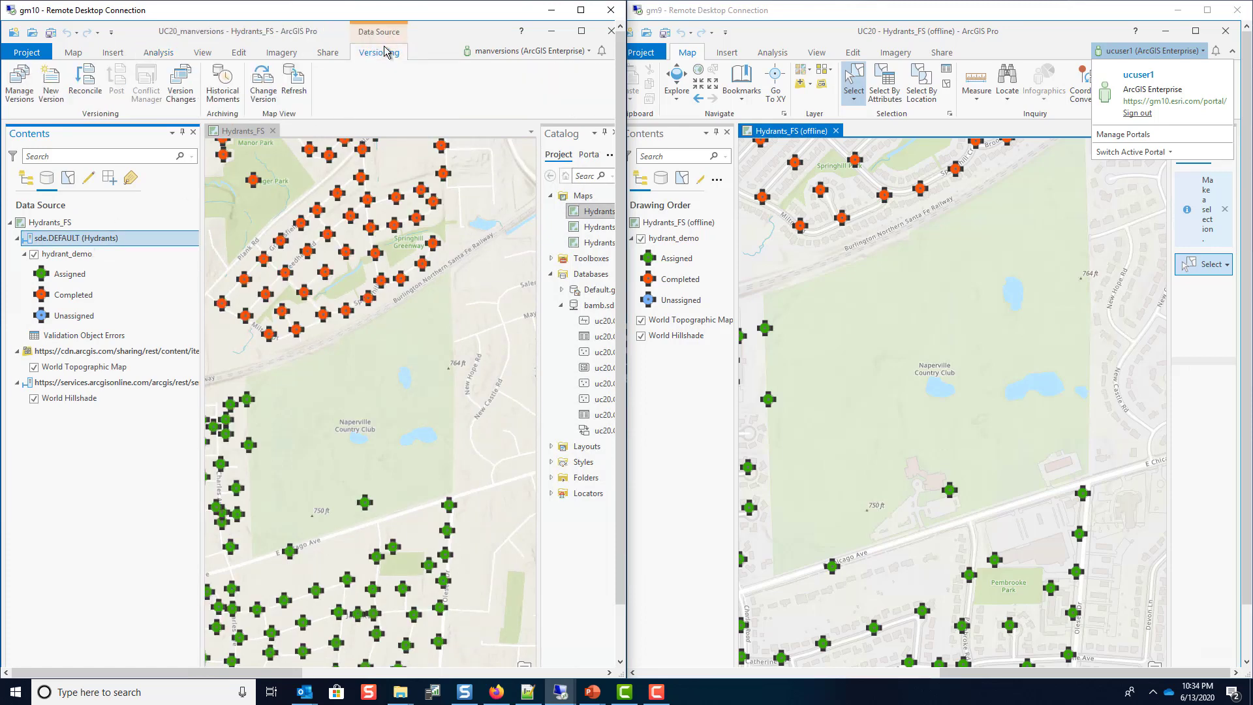
pyautogui.click(22, 88)
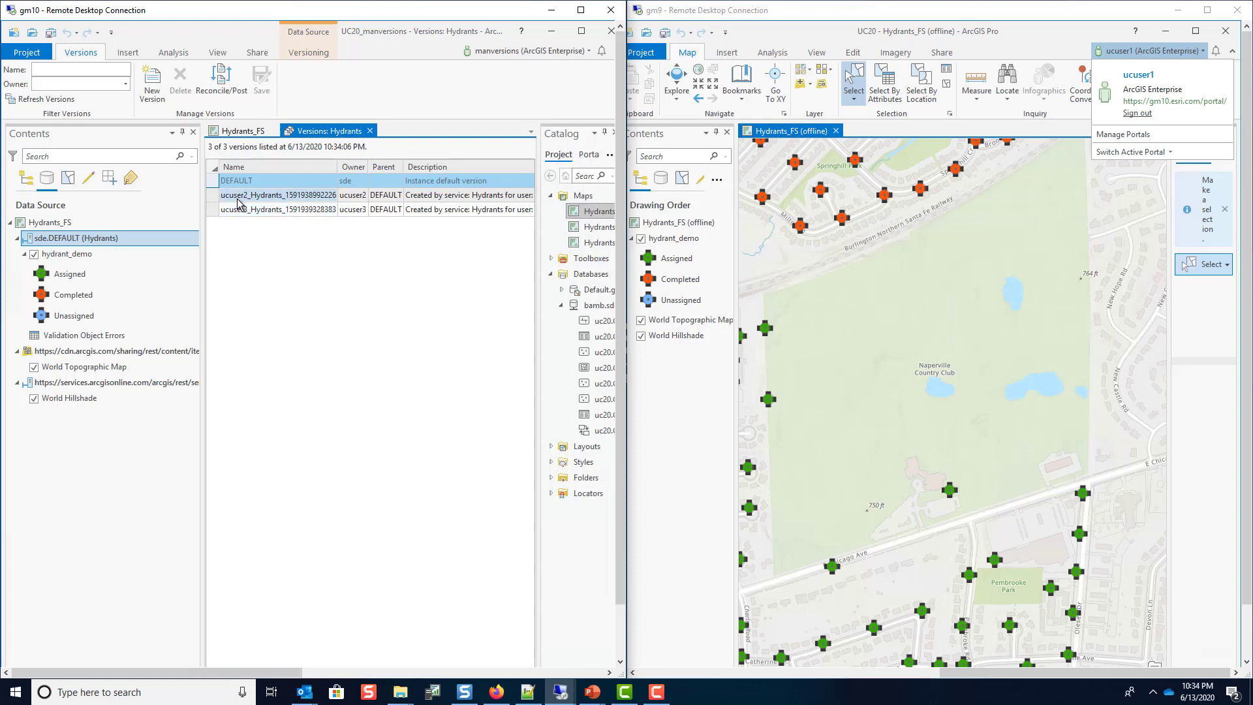
pyautogui.click(297, 209)
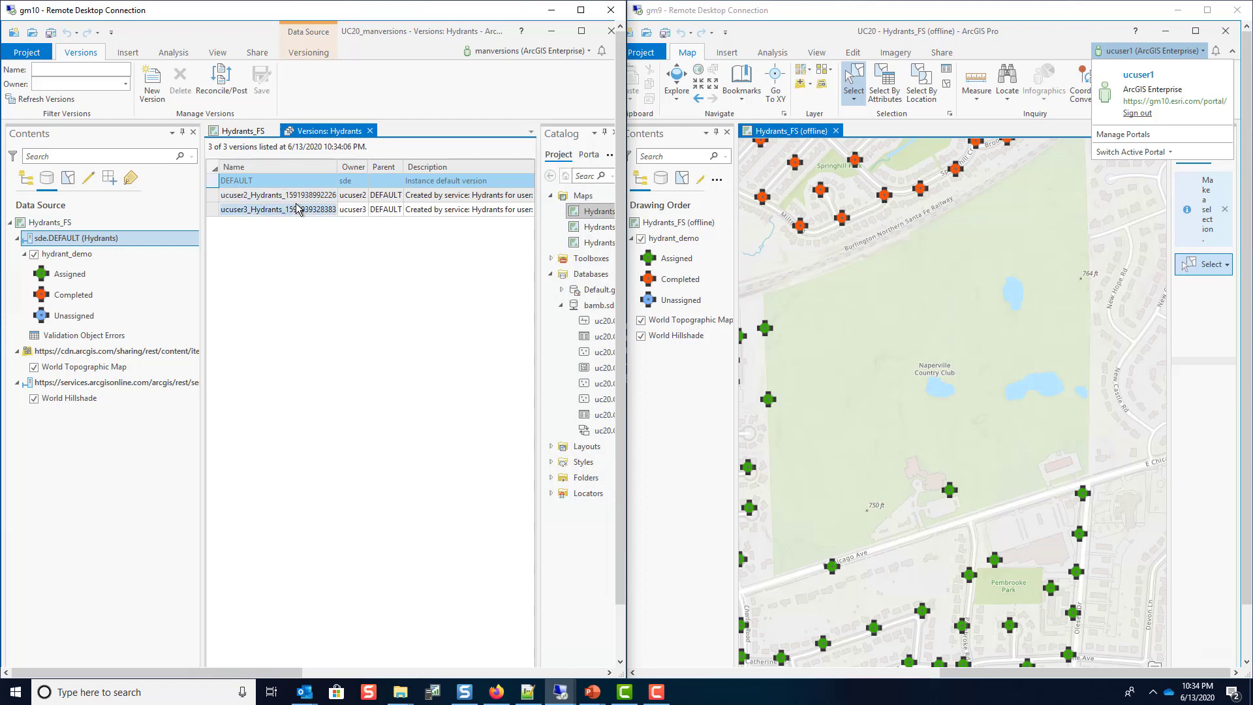
pyautogui.click(370, 131)
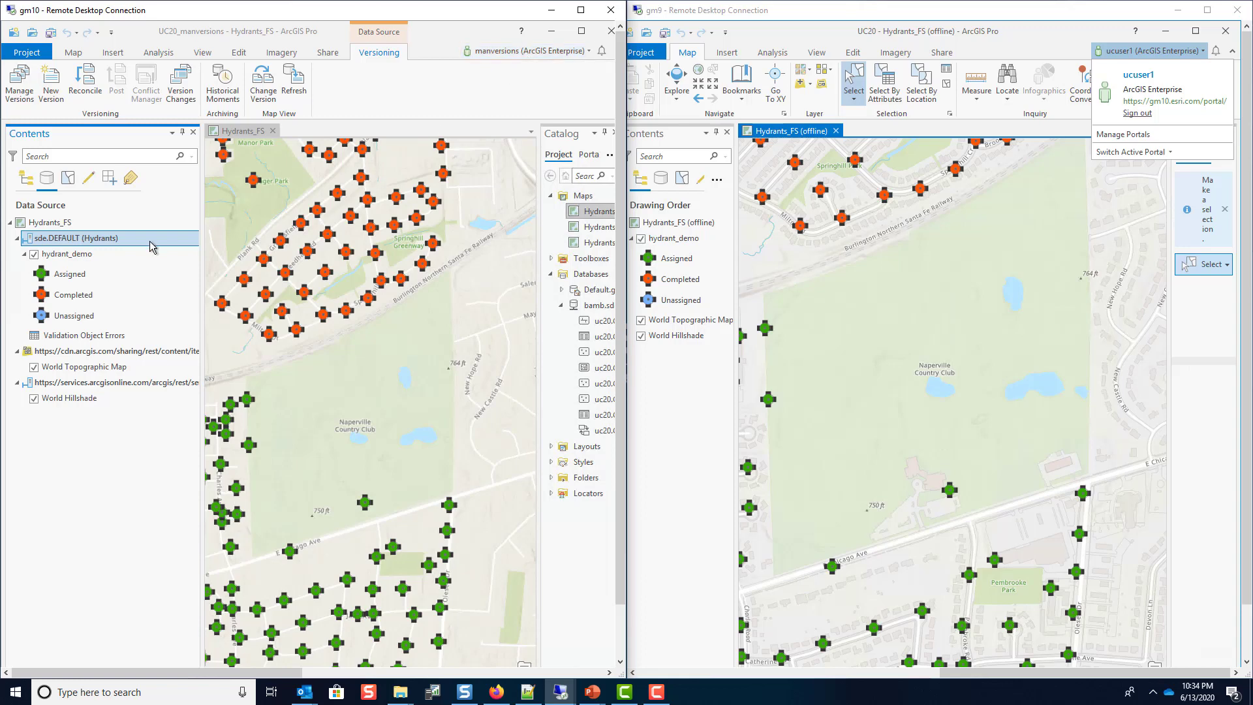
# Step: Pan and zoom the default-version hydrant map in the left window
pyautogui.click(368, 339)
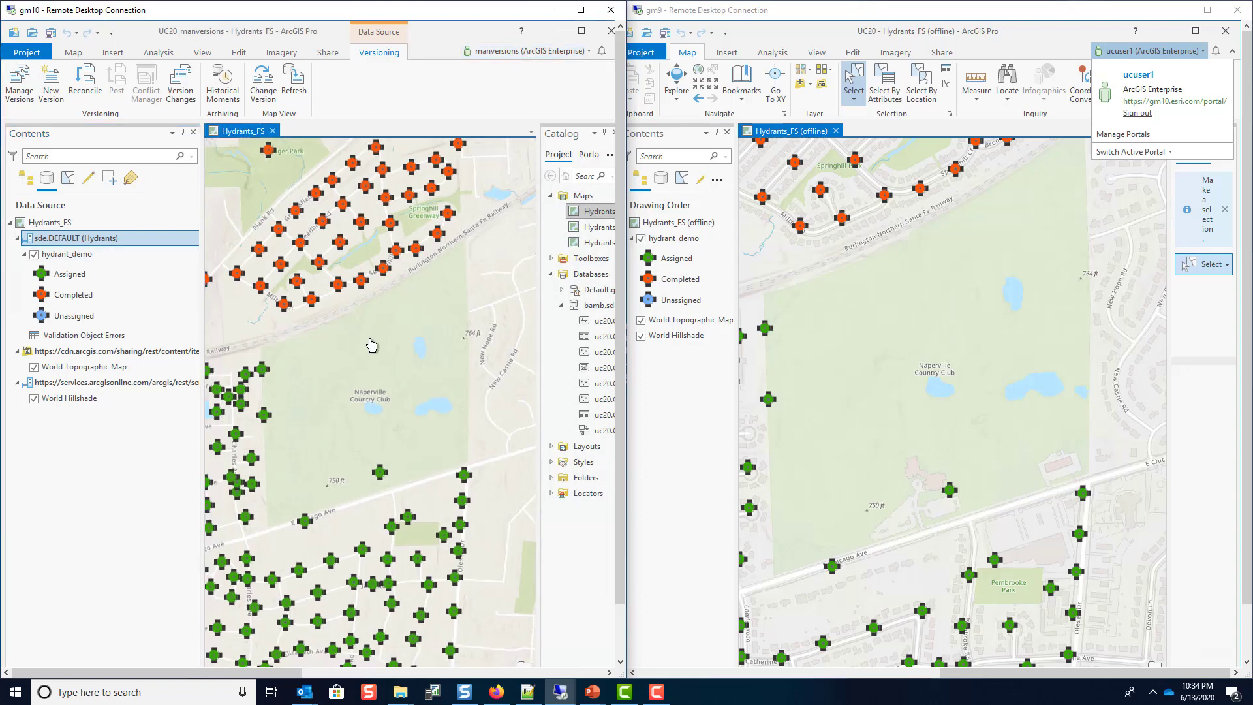
pyautogui.scroll(2, 372, 344)
pyautogui.moveTo(352, 377); pyautogui.dragTo(371, 359)
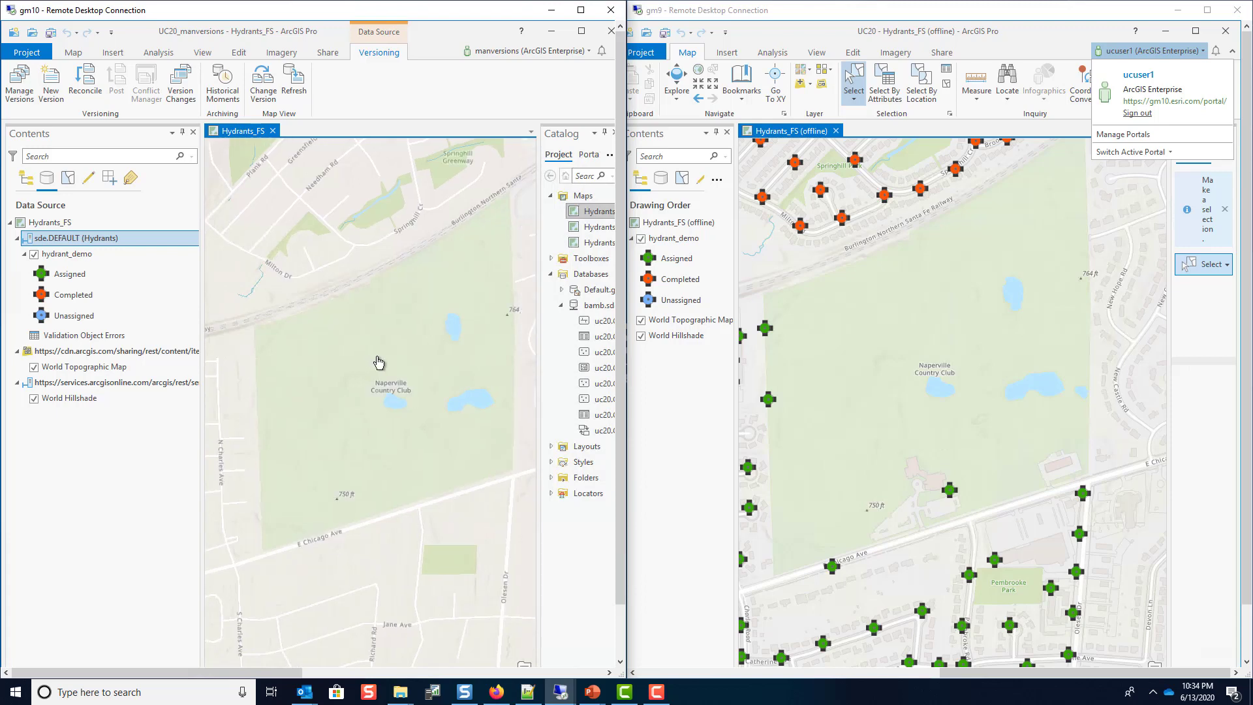
# Step: List the offline map's layers by data source, showing hydrant_demo under sde.DEFAULT (Hydrants)
pyautogui.click(861, 383)
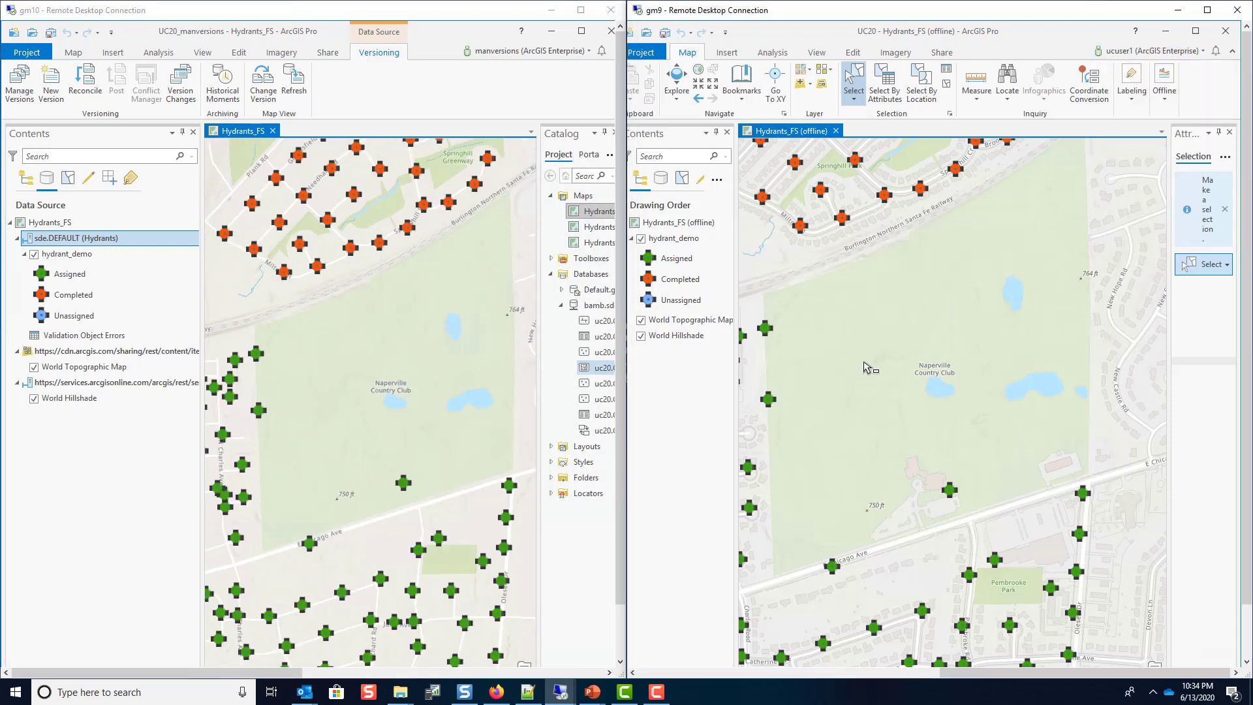
pyautogui.click(1160, 54)
pyautogui.click(1161, 55)
pyautogui.click(660, 183)
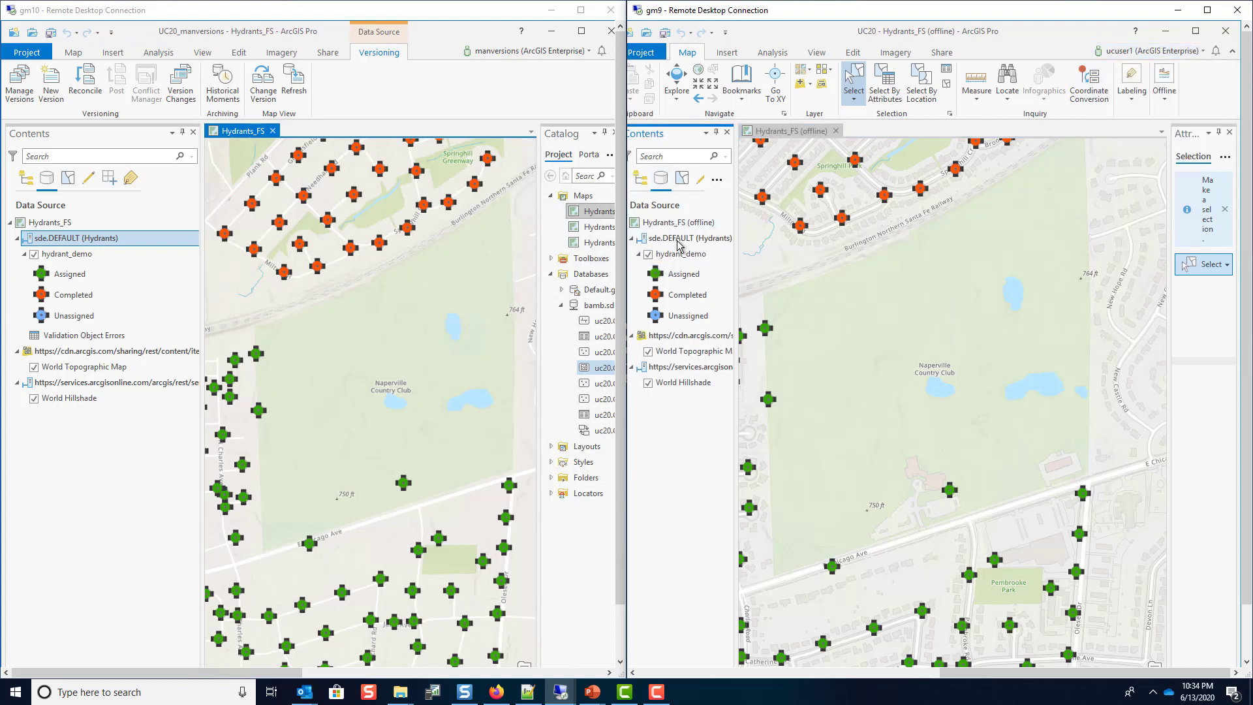
# Step: Confirm on hydrant_demo's Source page it is a versioned feature service layer, then bring up Offline options
pyautogui.rightClick(678, 260)
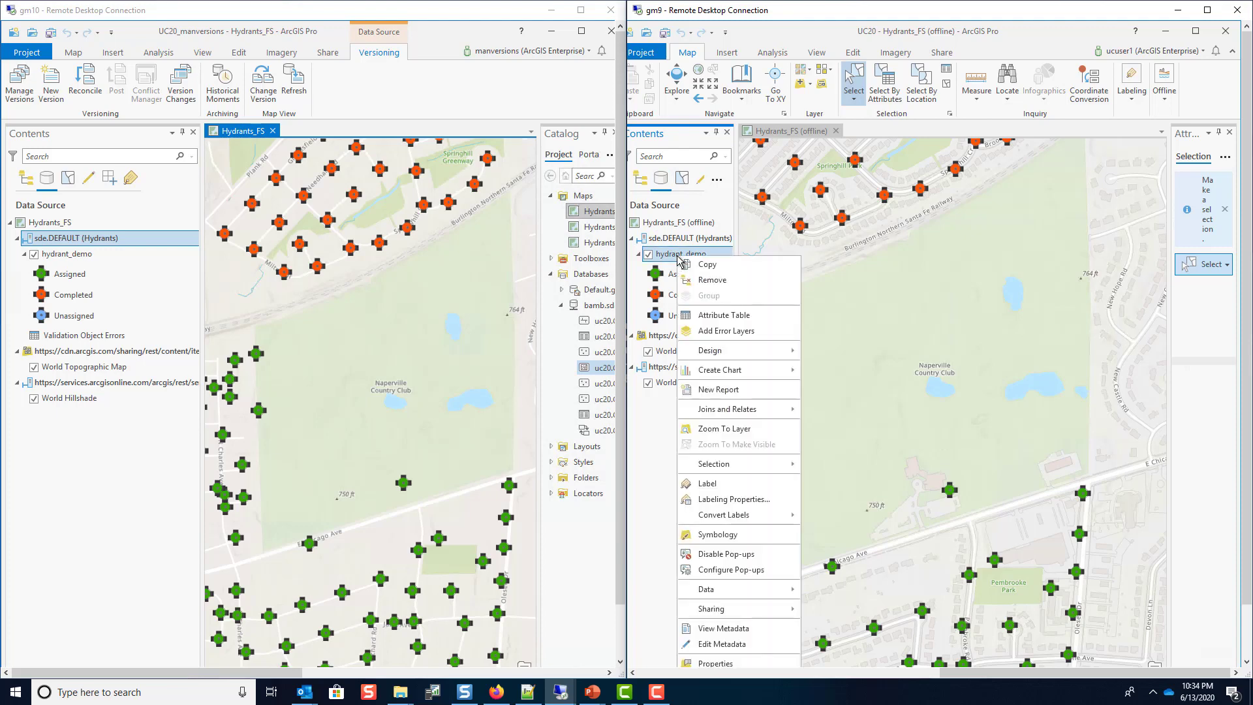
pyautogui.click(730, 664)
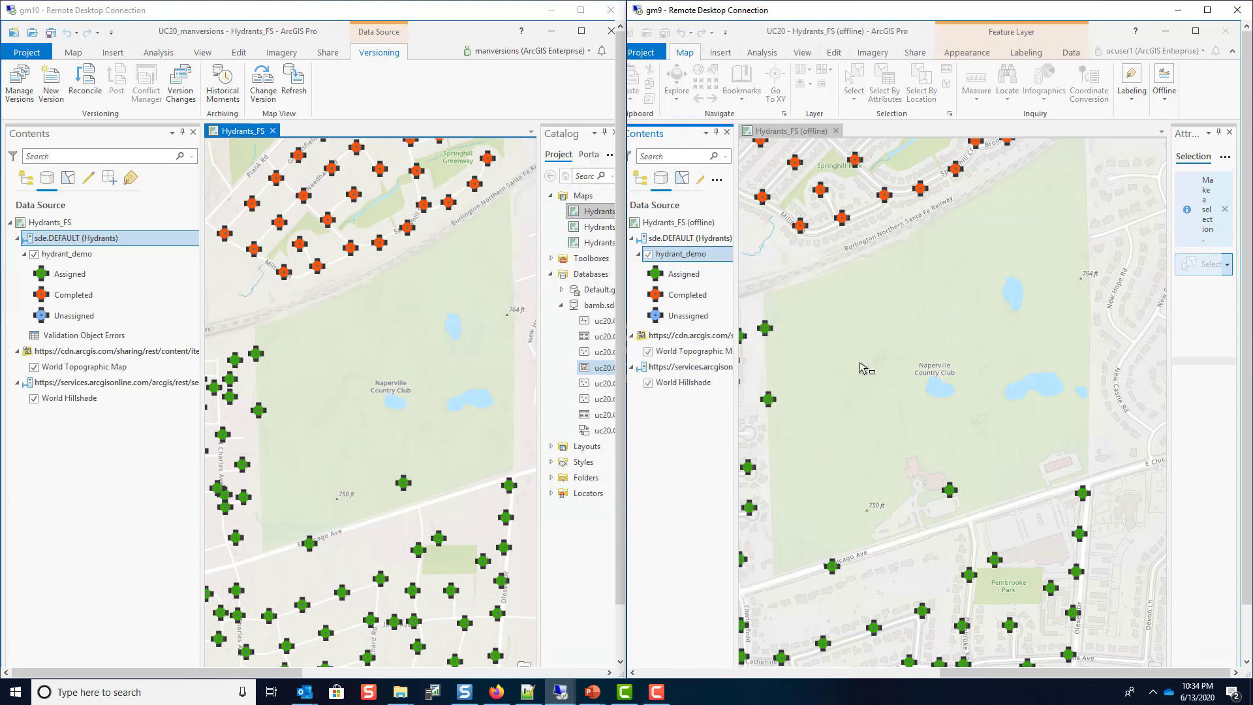
pyautogui.click(759, 291)
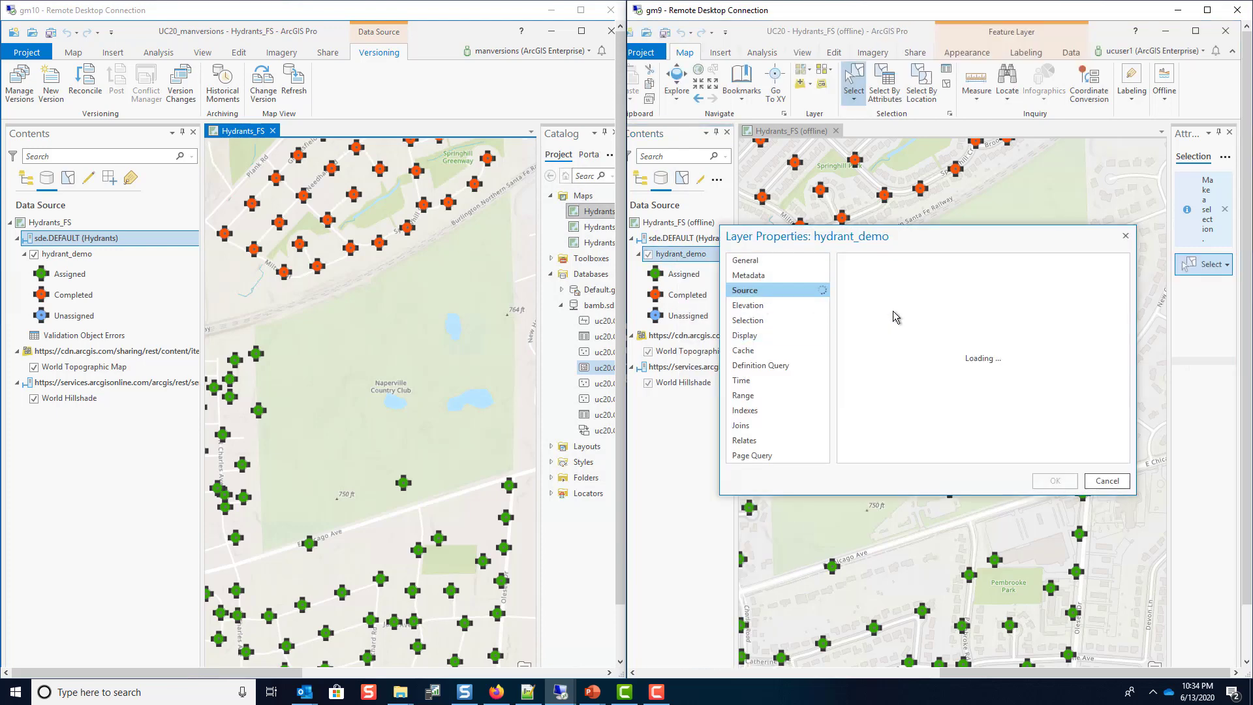
pyautogui.click(1033, 312)
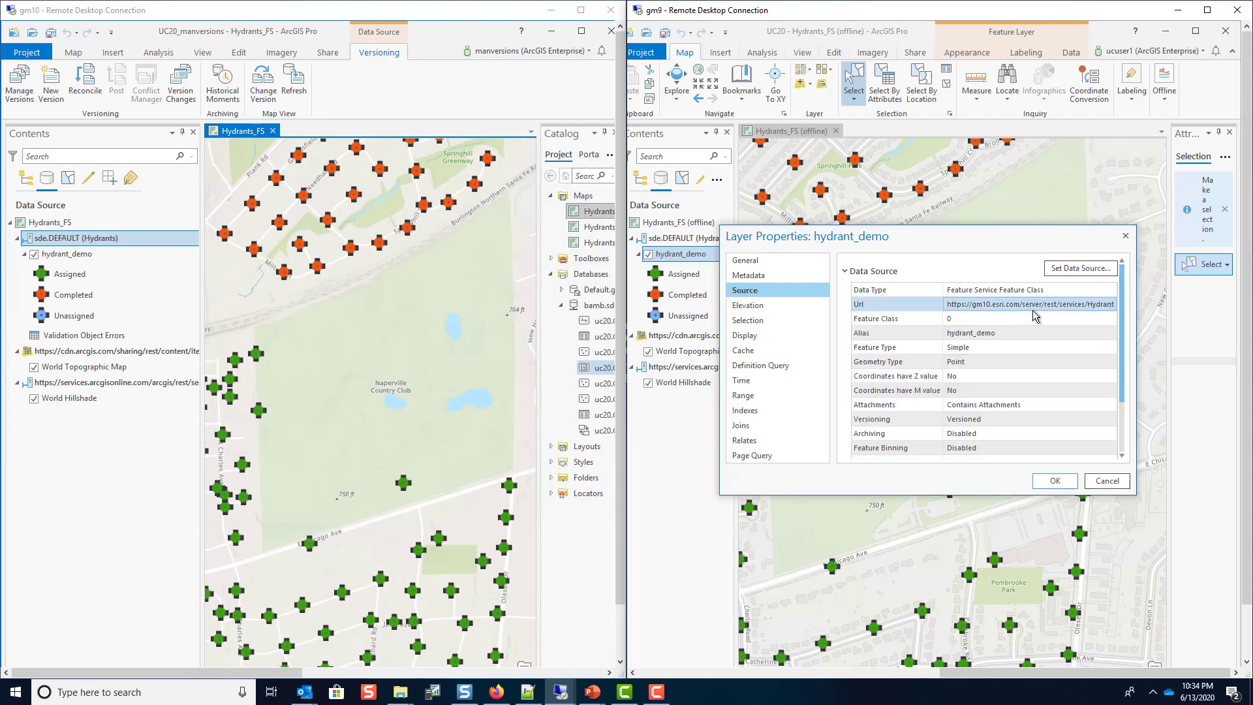
pyautogui.click(1110, 483)
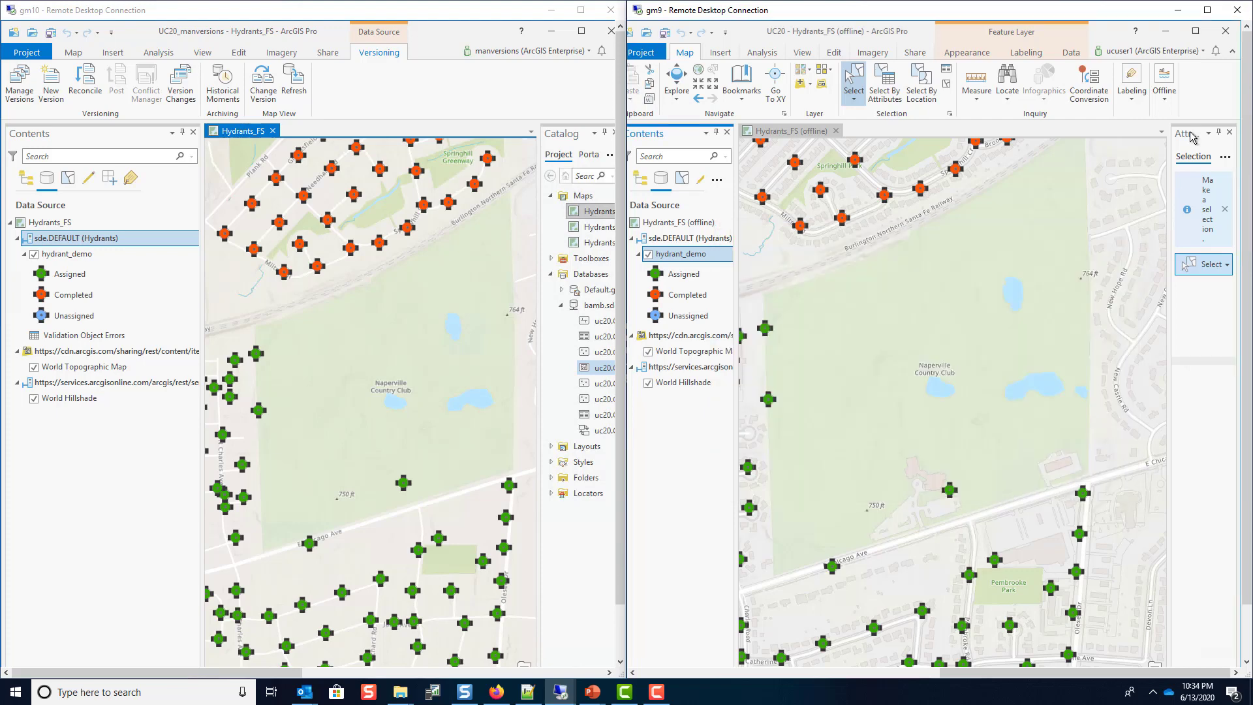
pyautogui.click(1166, 103)
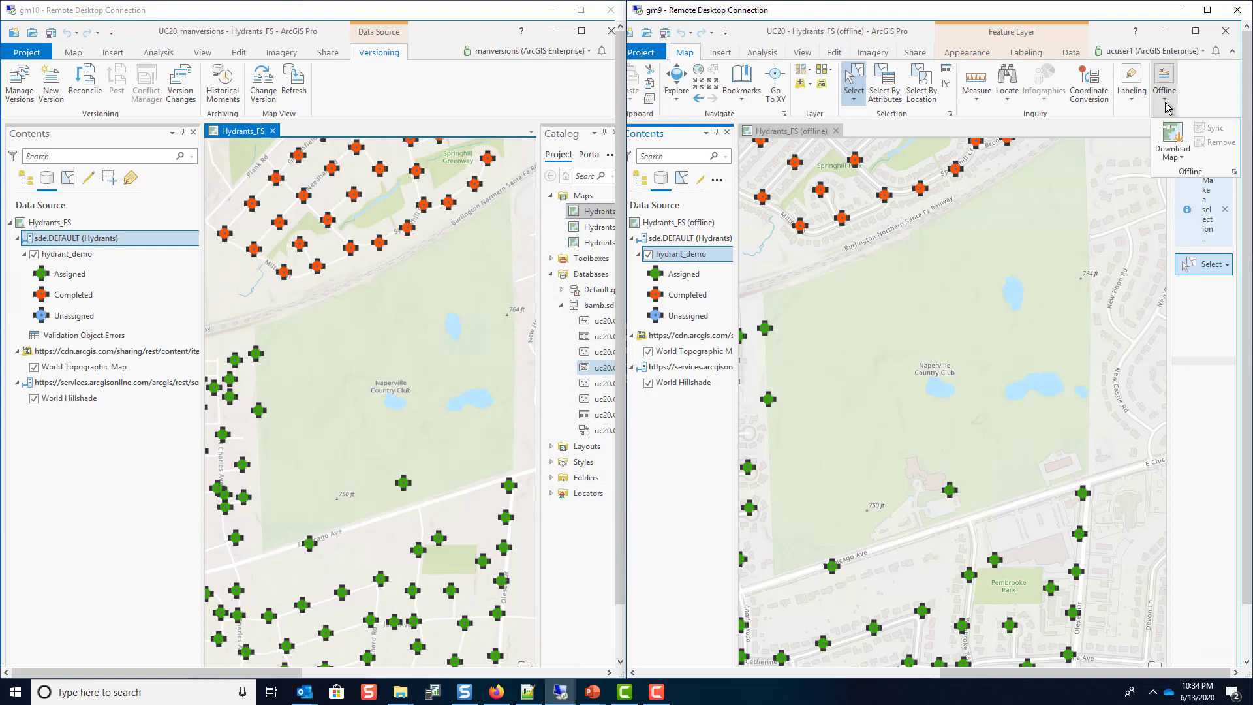
# Step: Download the Hydrants_FS map offline, then check the Versions list for the new fourth replica version
pyautogui.click(1173, 140)
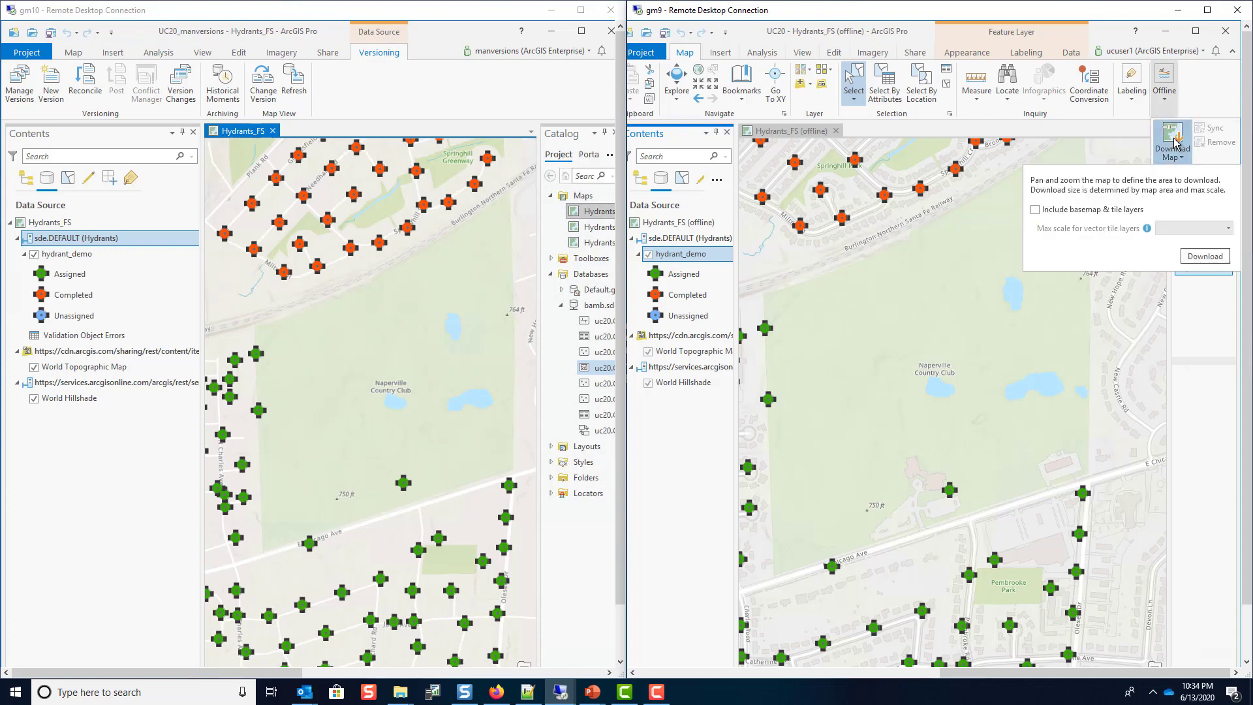
pyautogui.click(1214, 256)
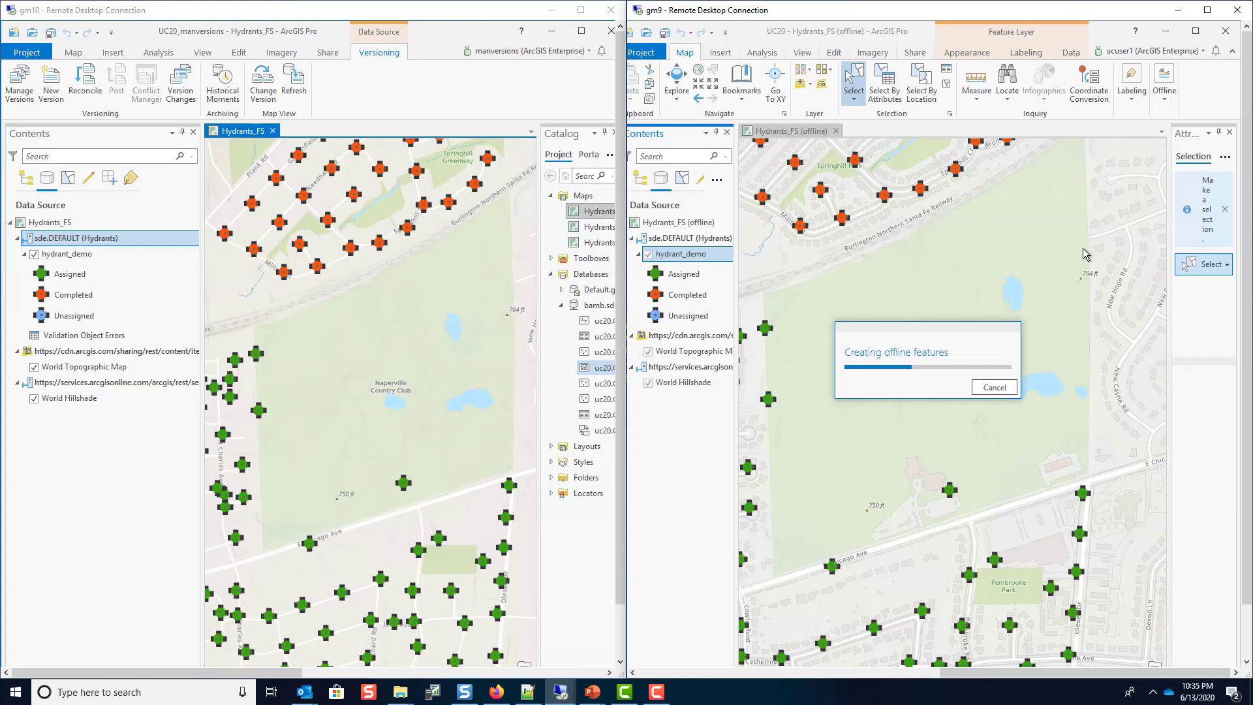
pyautogui.click(309, 12)
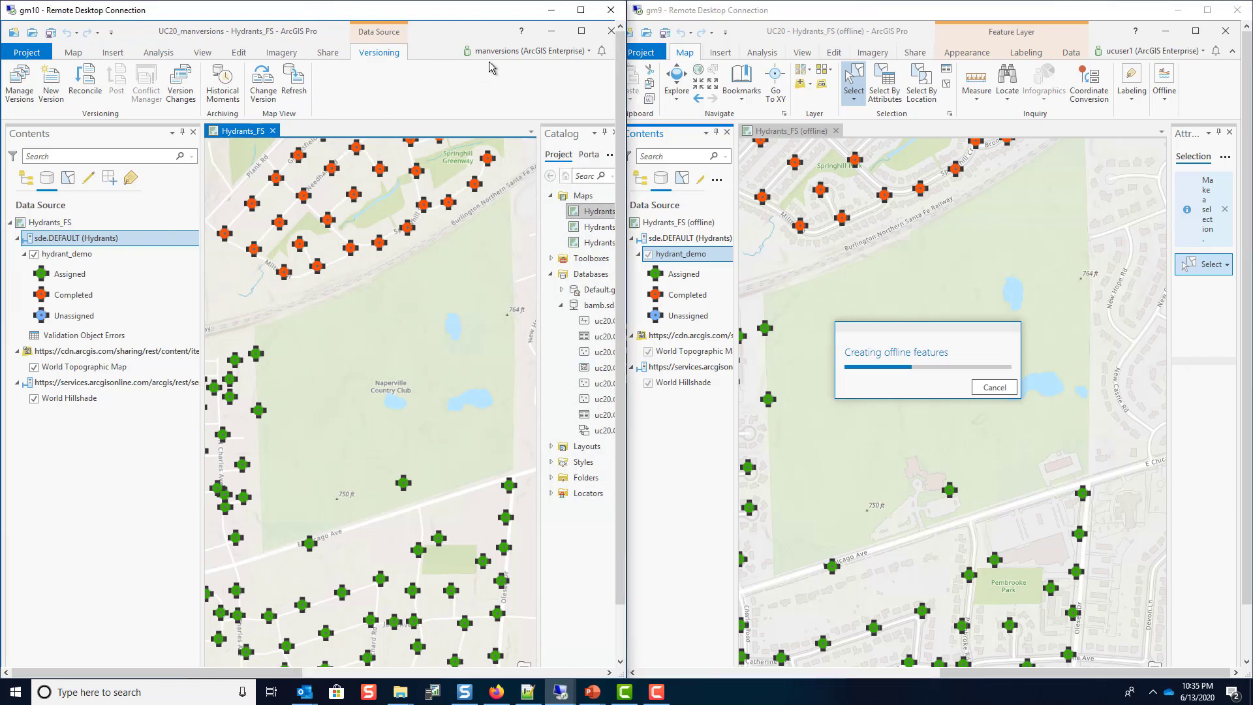
pyautogui.click(19, 92)
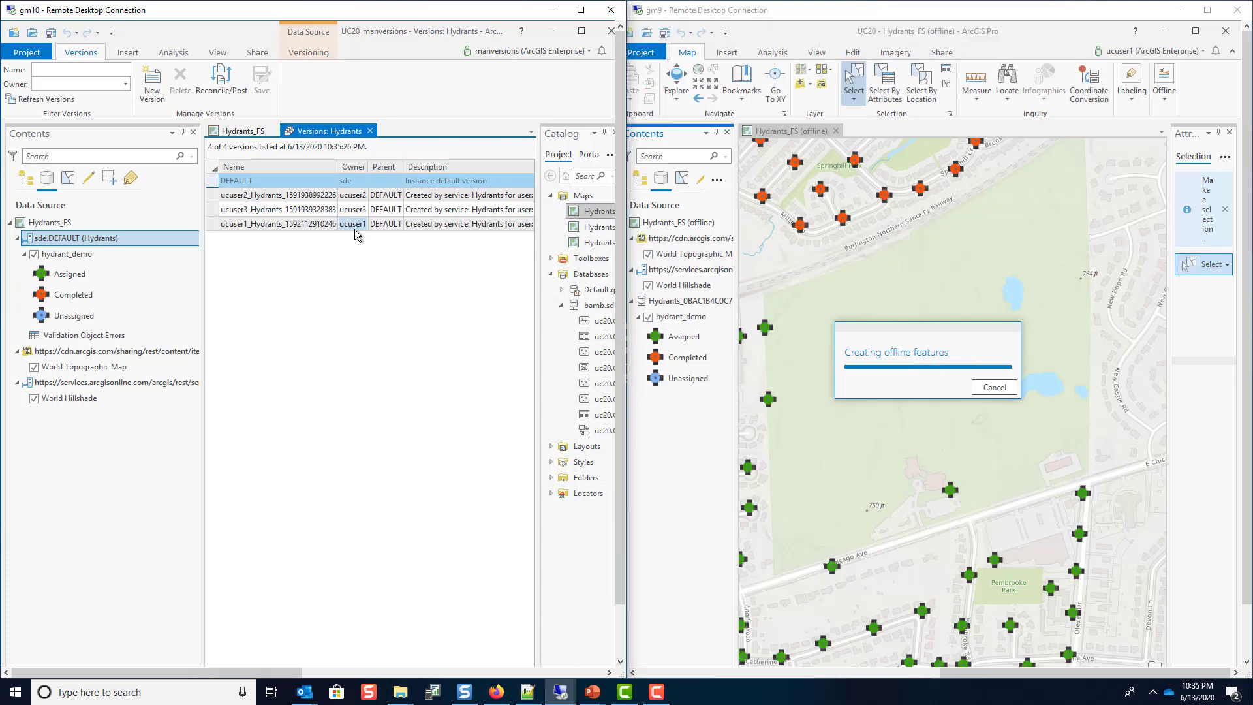
# Step: Widen Contents, zoom in and box-select the offline hydrant west of Naperville Country Club
pyautogui.click(370, 131)
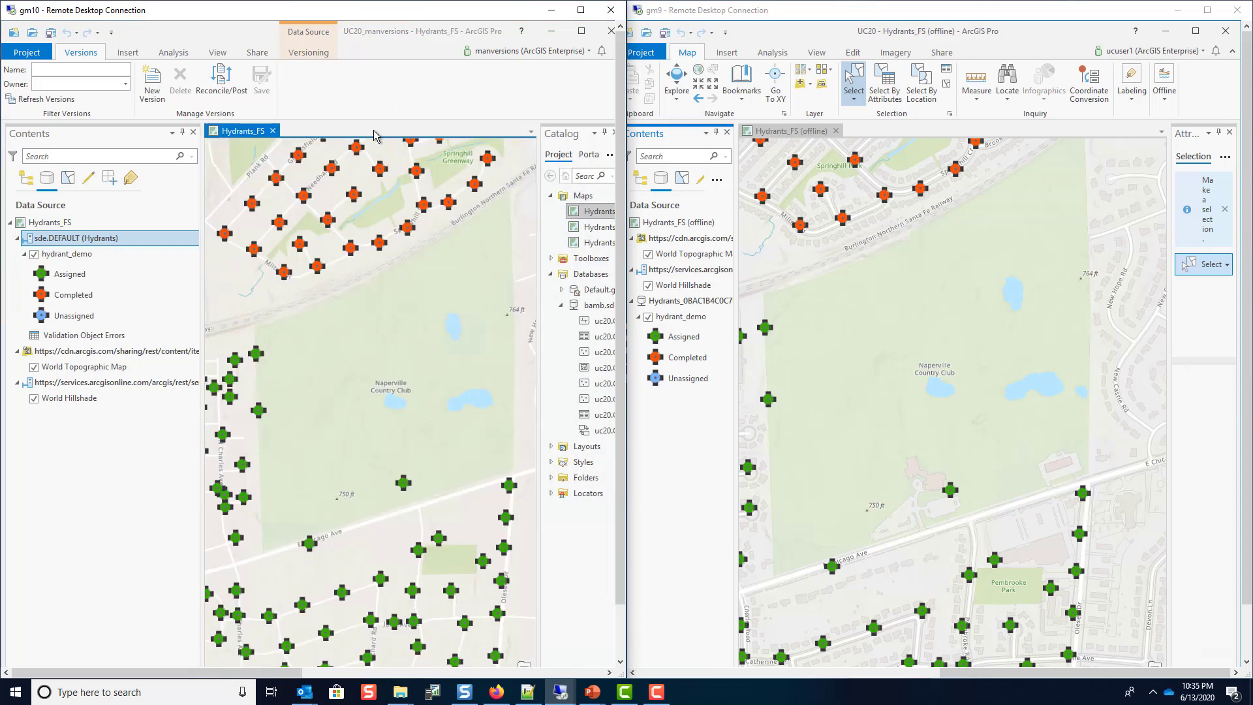
pyautogui.click(700, 301)
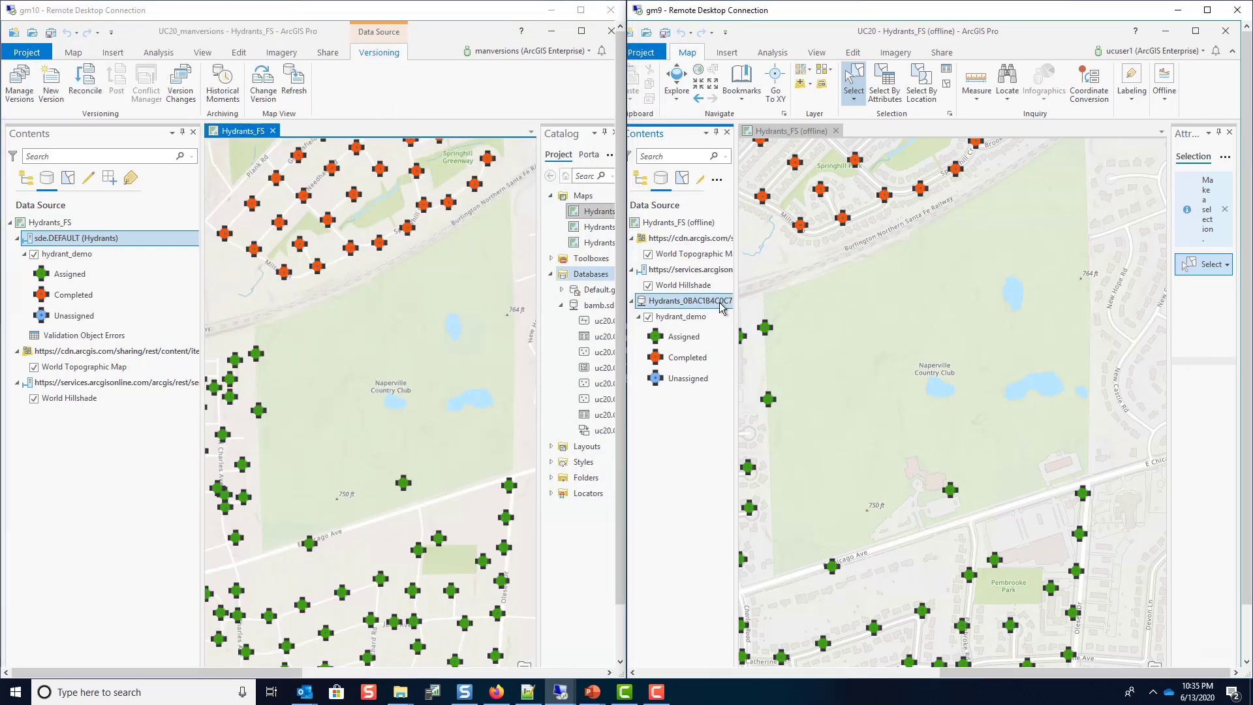
pyautogui.moveTo(737, 321)
pyautogui.mouseDown()
pyautogui.moveTo(845, 321)
pyautogui.moveTo(828, 337)
pyautogui.moveTo(720, 336)
pyautogui.mouseUp()
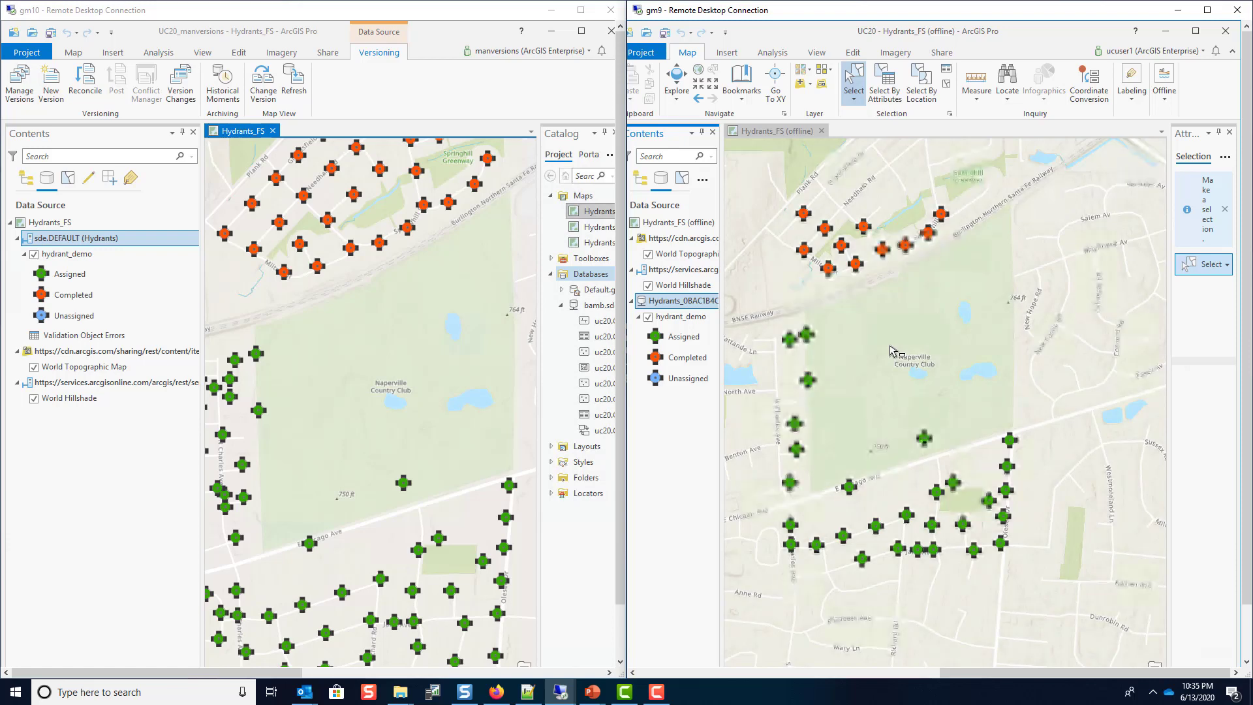
pyautogui.scroll(1, 892, 350)
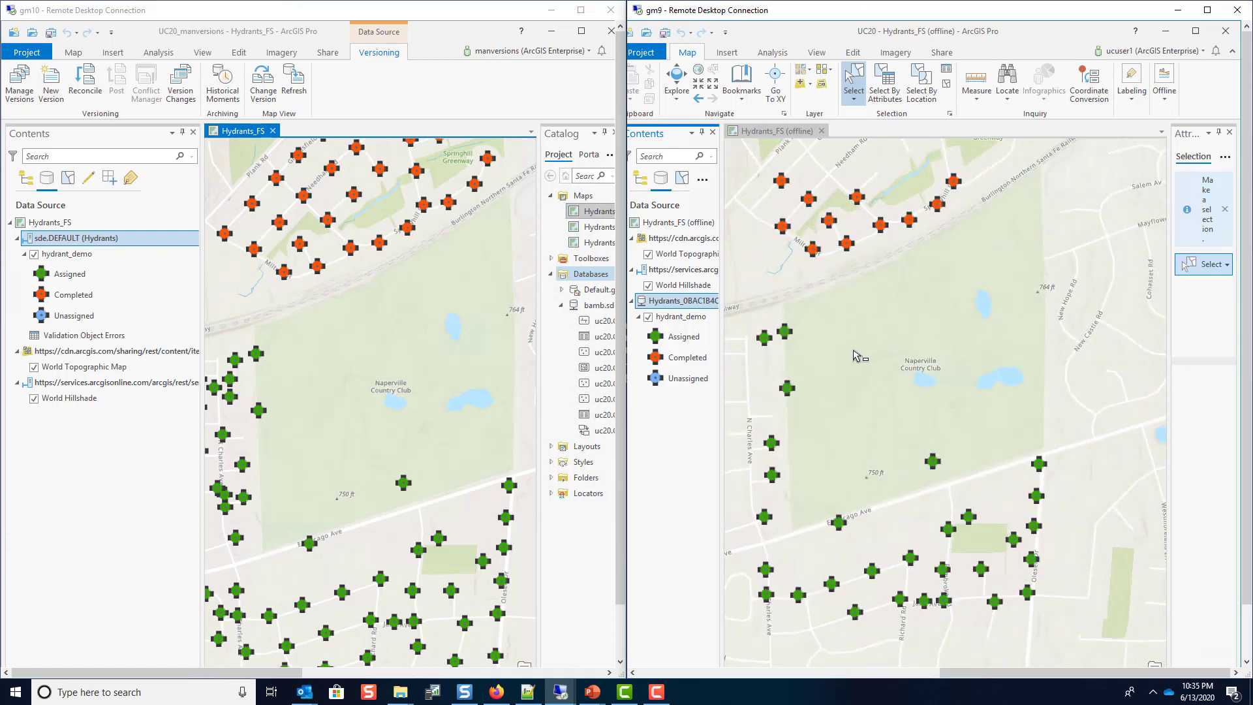
pyautogui.moveTo(767, 369); pyautogui.dragTo(801, 404)
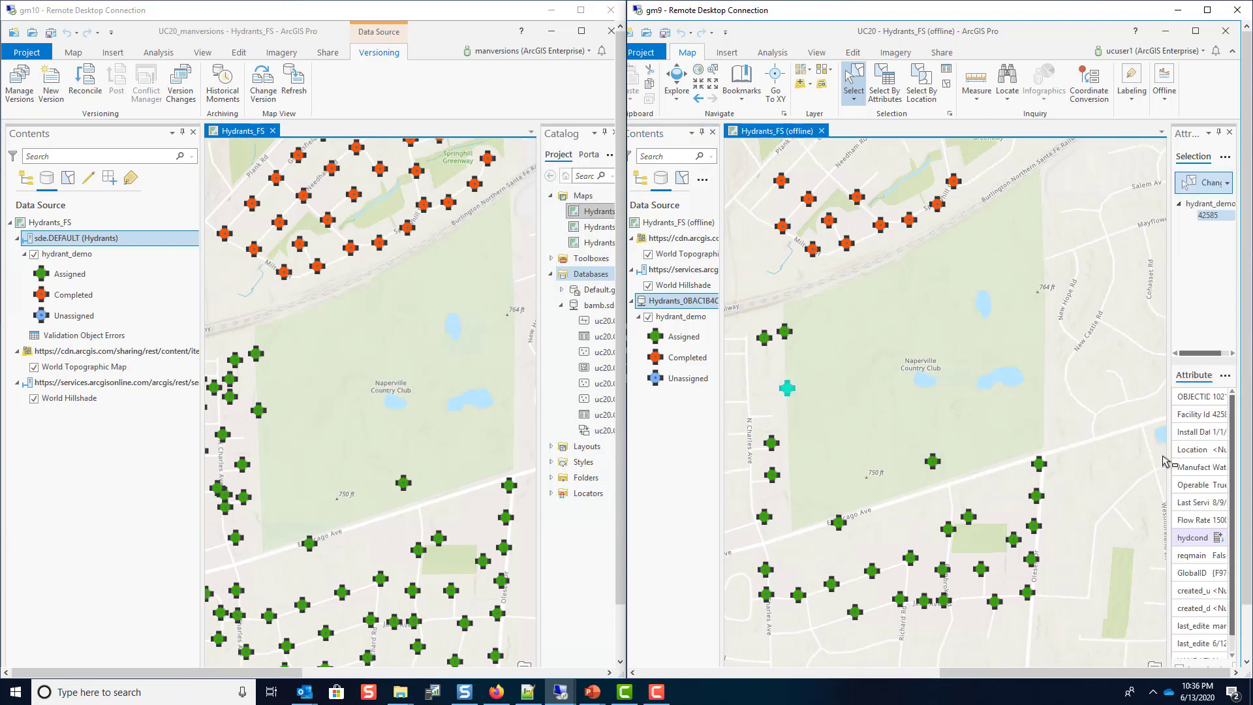
# Step: Set the selected hydrant's hydcond to Completed and apply the change
pyautogui.click(1219, 537)
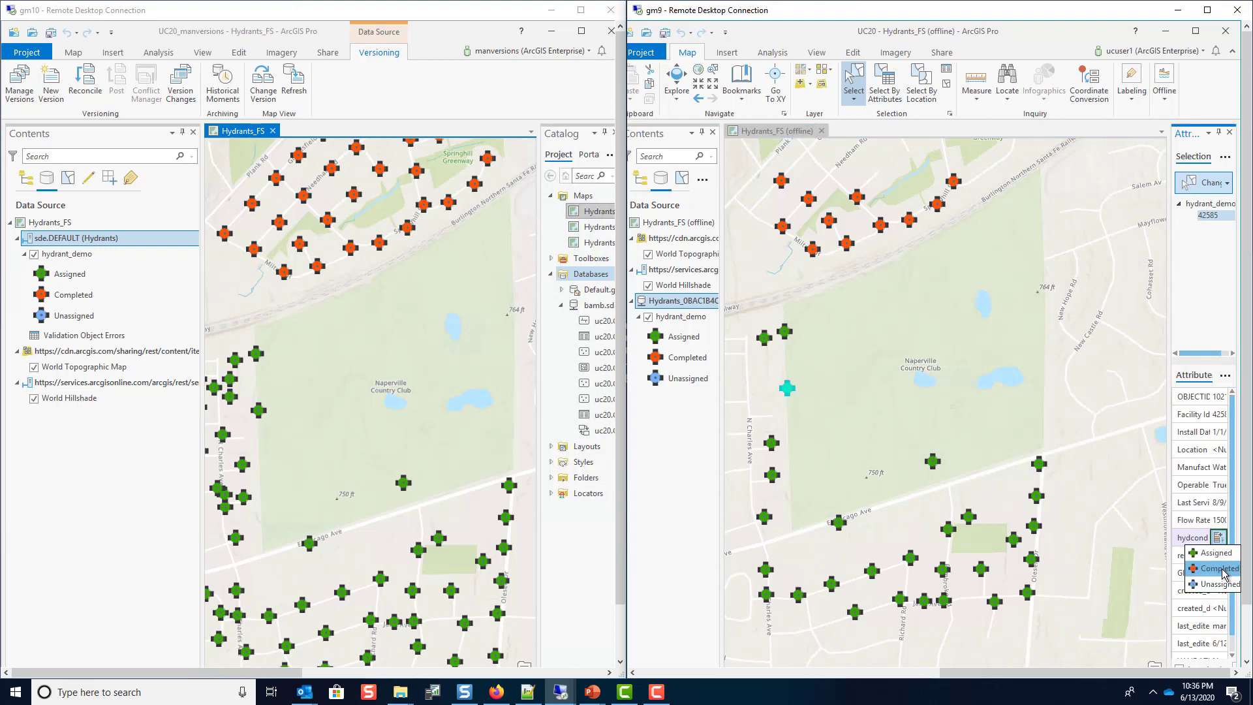
pyautogui.click(1219, 568)
pyautogui.click(903, 400)
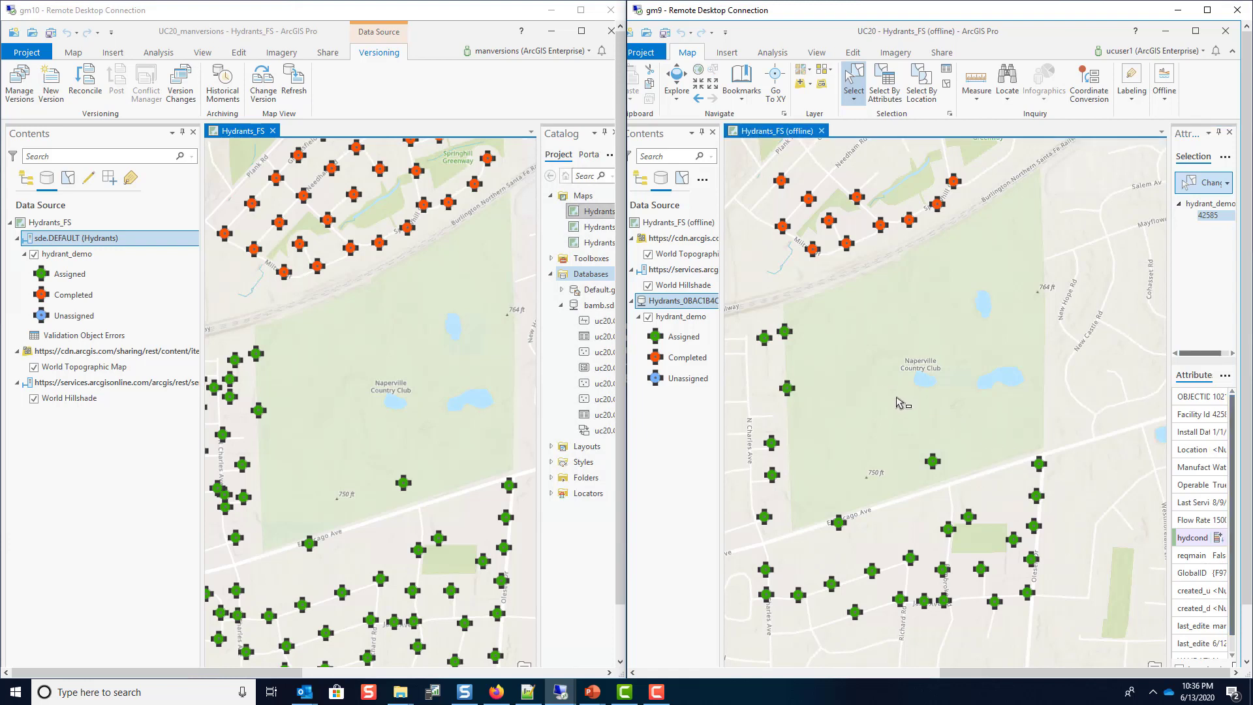
pyautogui.click(964, 394)
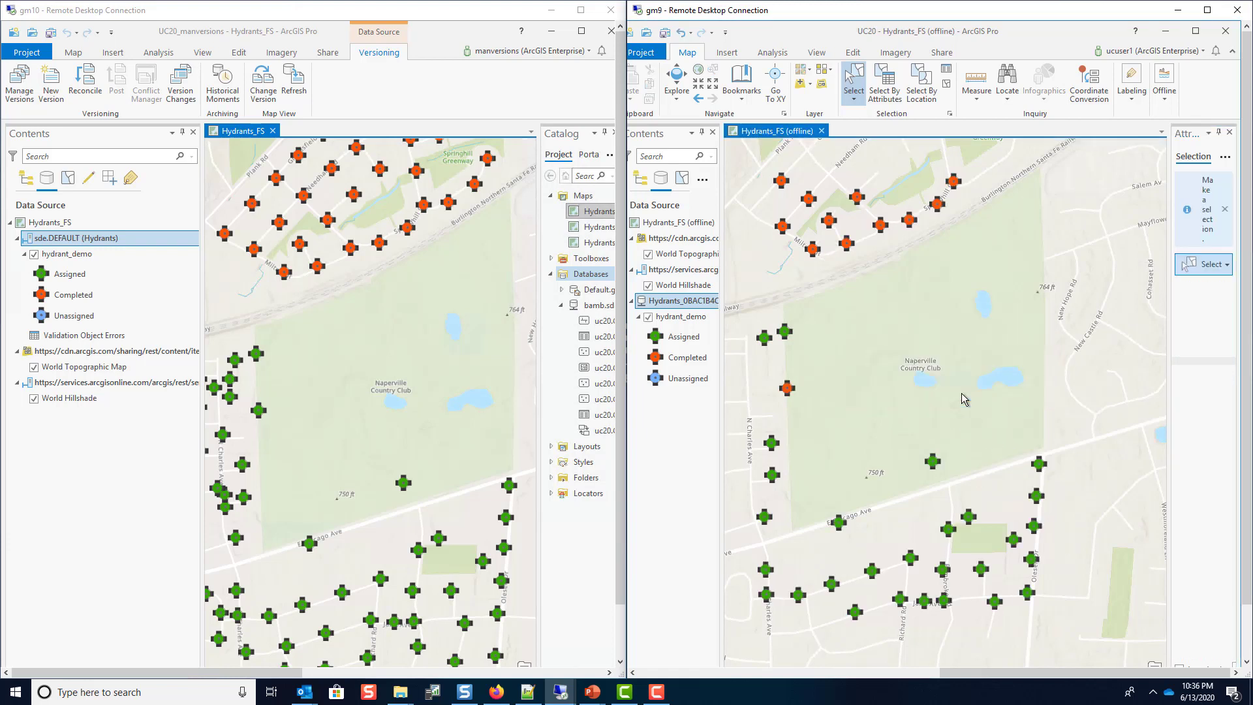
# Step: Save the offline hydrant edit, confirming Yes
pyautogui.click(853, 52)
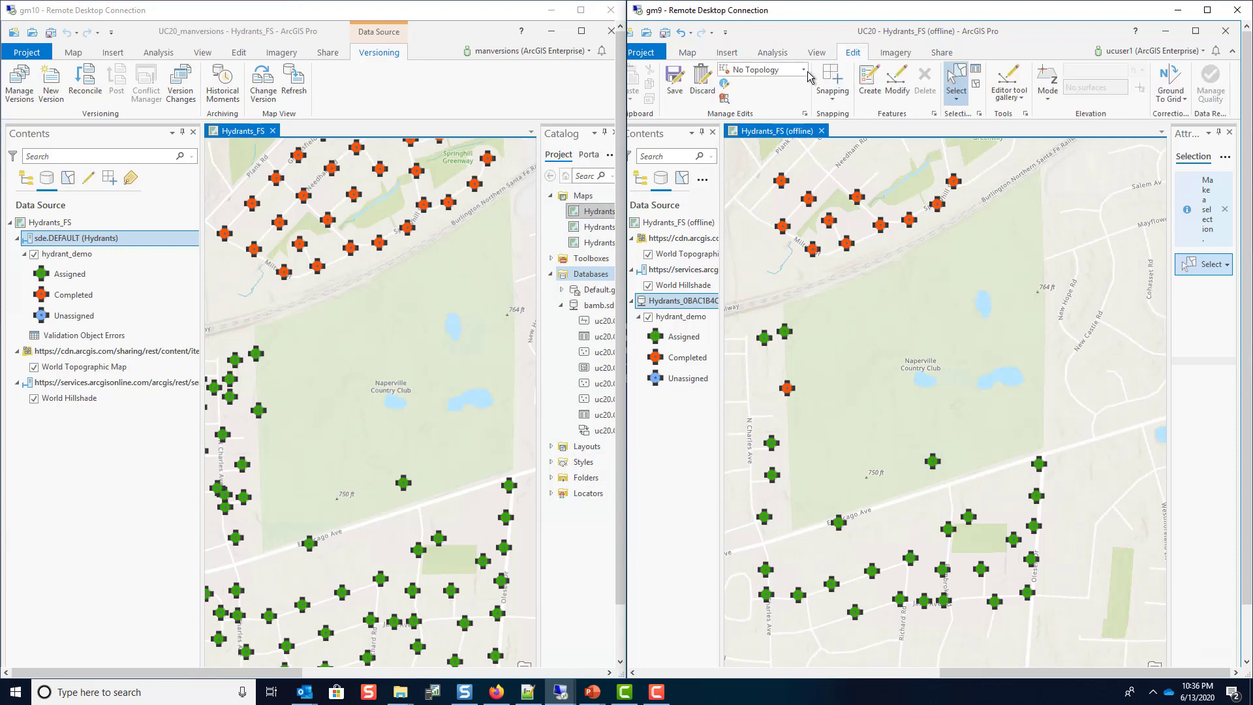
pyautogui.click(674, 80)
pyautogui.click(941, 379)
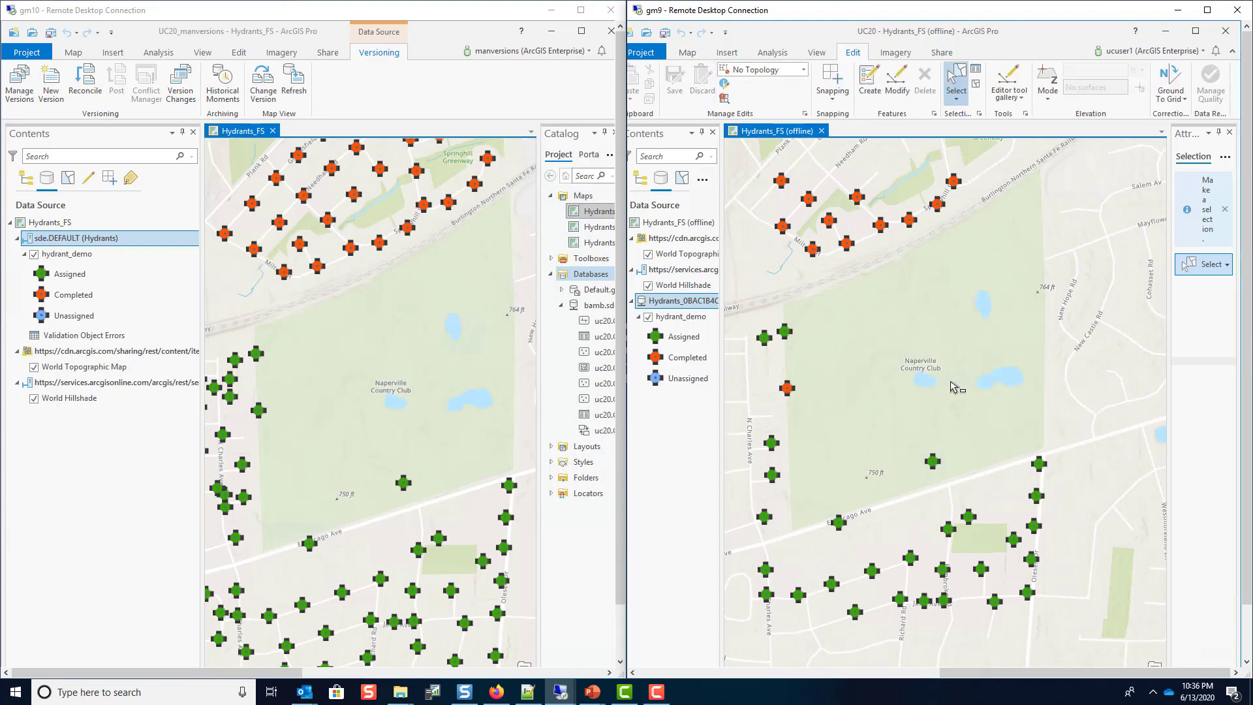
pyautogui.click(688, 55)
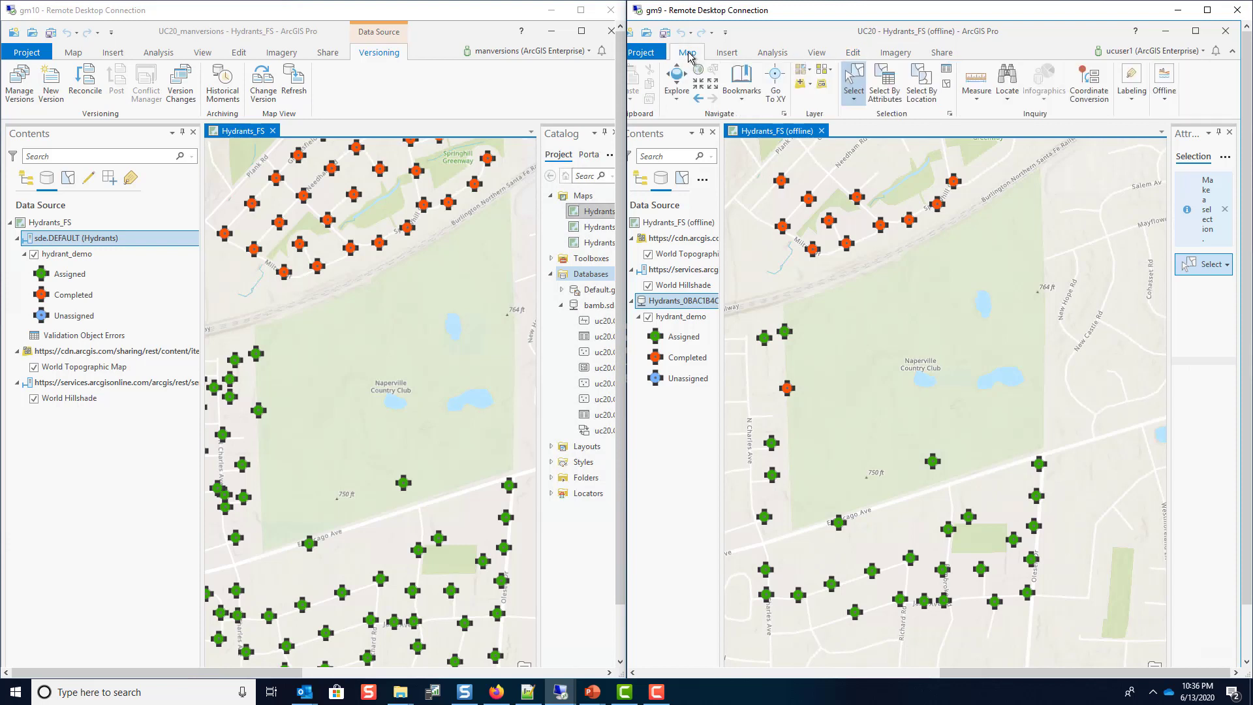
# Step: Sync the offline hydrant edits, then refresh the default-version Hydrants_FS map to show them
pyautogui.click(1164, 91)
pyautogui.click(1219, 134)
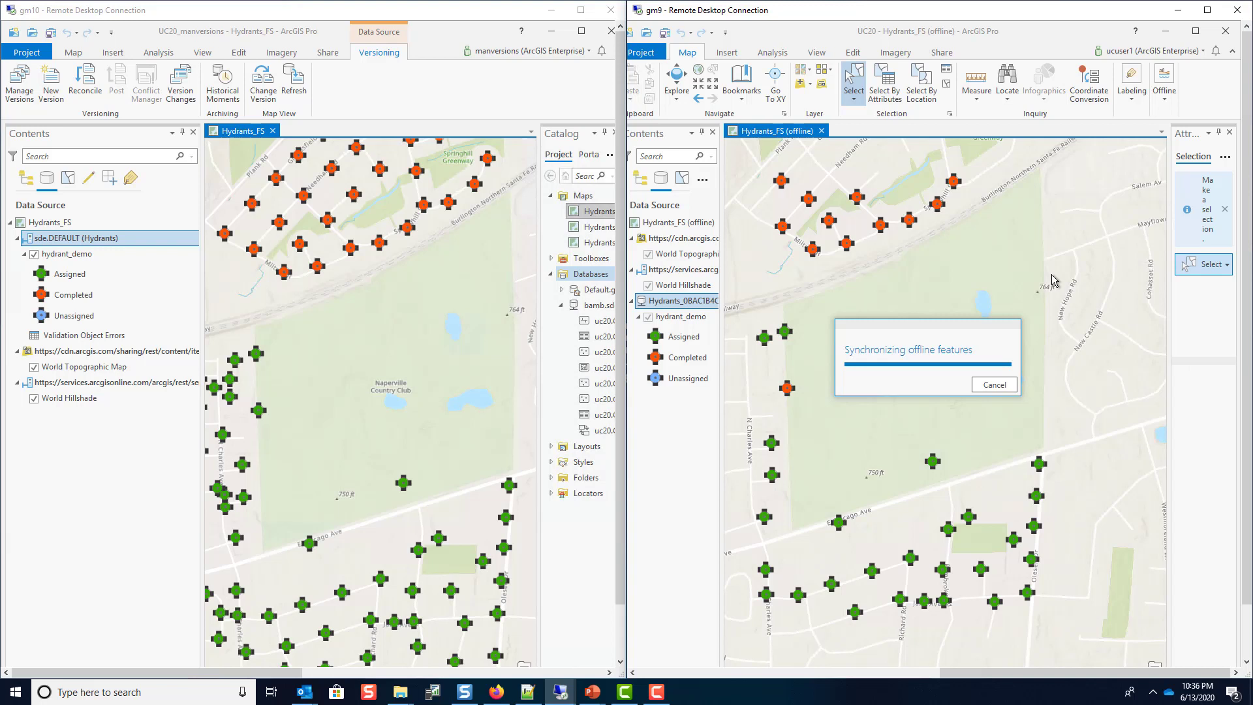
pyautogui.click(335, 15)
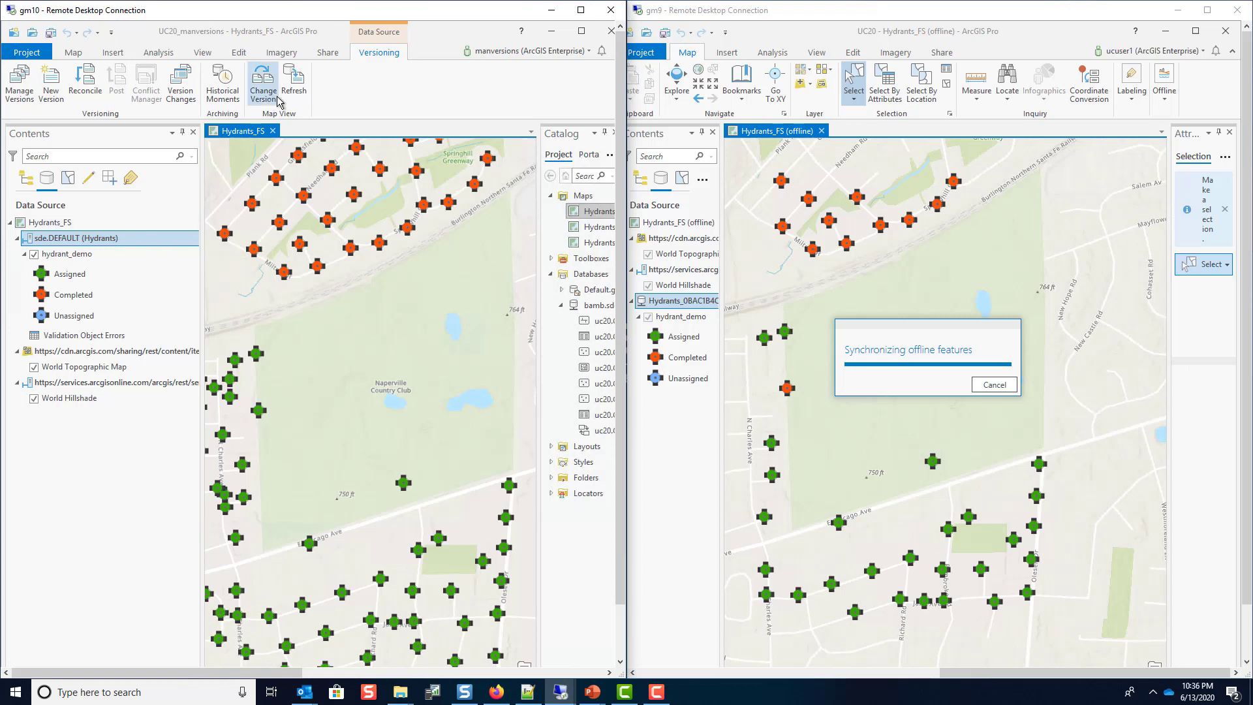
pyautogui.click(295, 86)
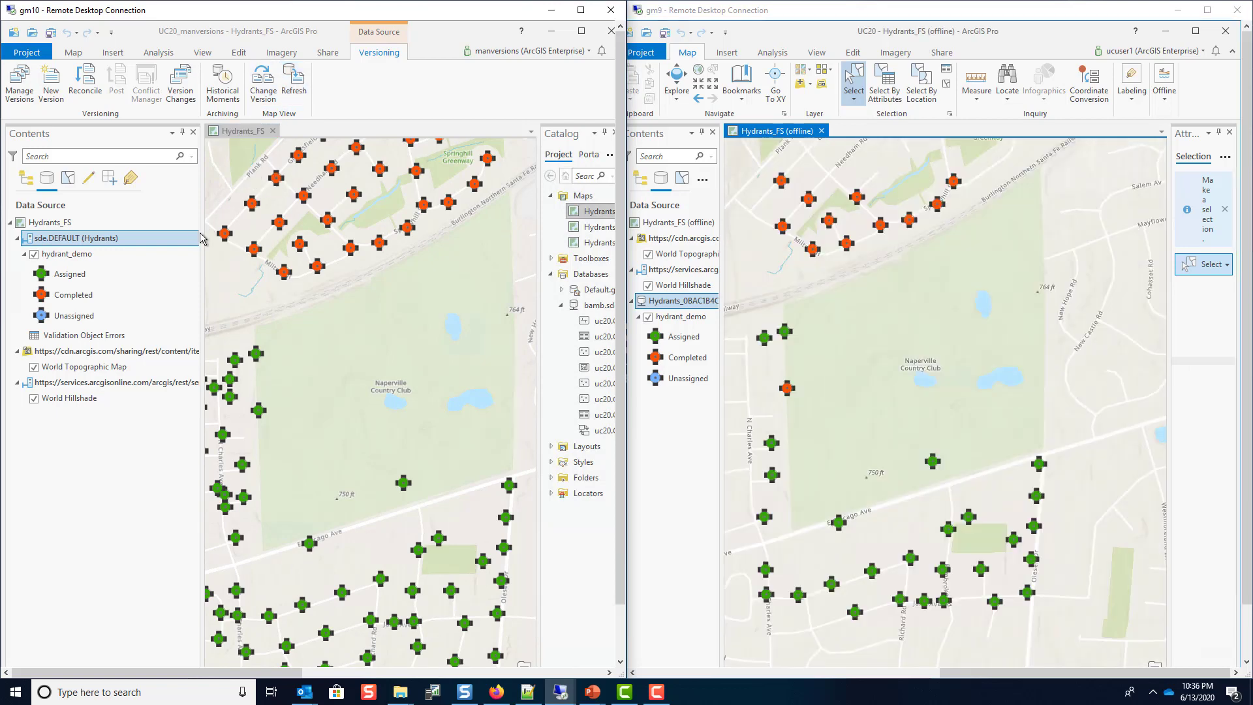
pyautogui.click(301, 92)
# Step: Select the green hydrant on the golf course's west edge and set its hydcond to Completed
pyautogui.click(239, 53)
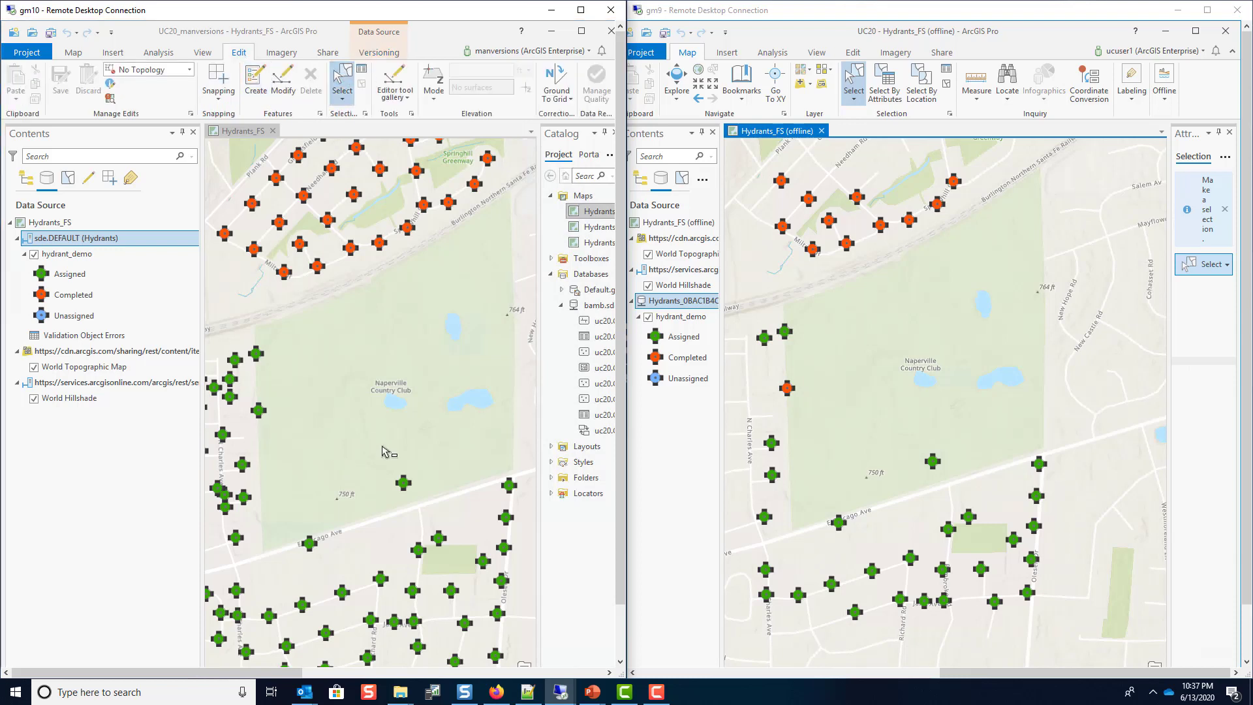
pyautogui.click(247, 392)
pyautogui.click(257, 359)
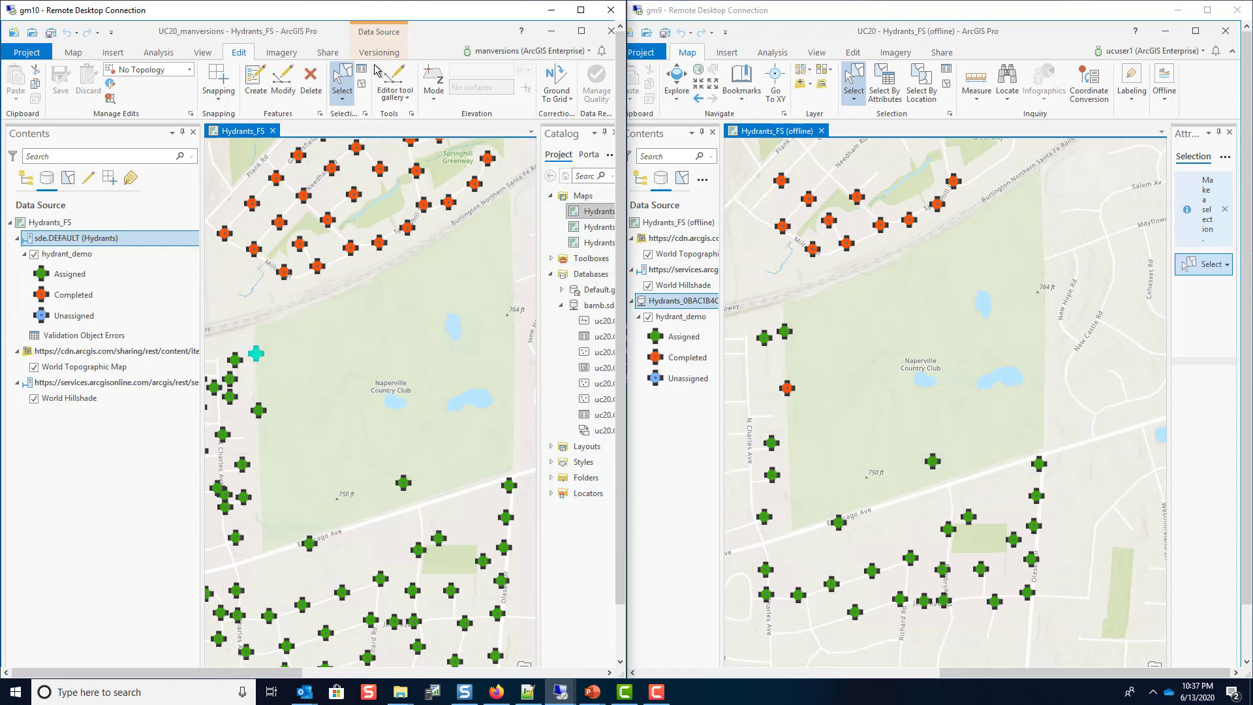
pyautogui.click(363, 73)
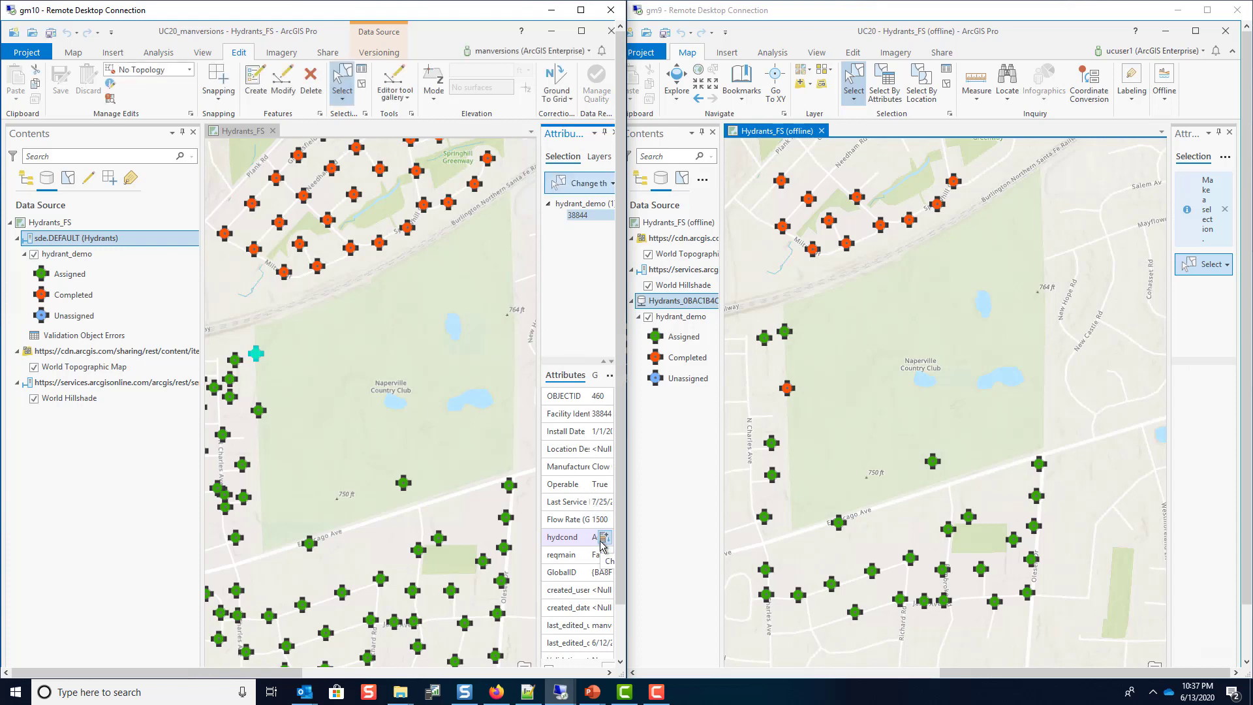
pyautogui.click(601, 547)
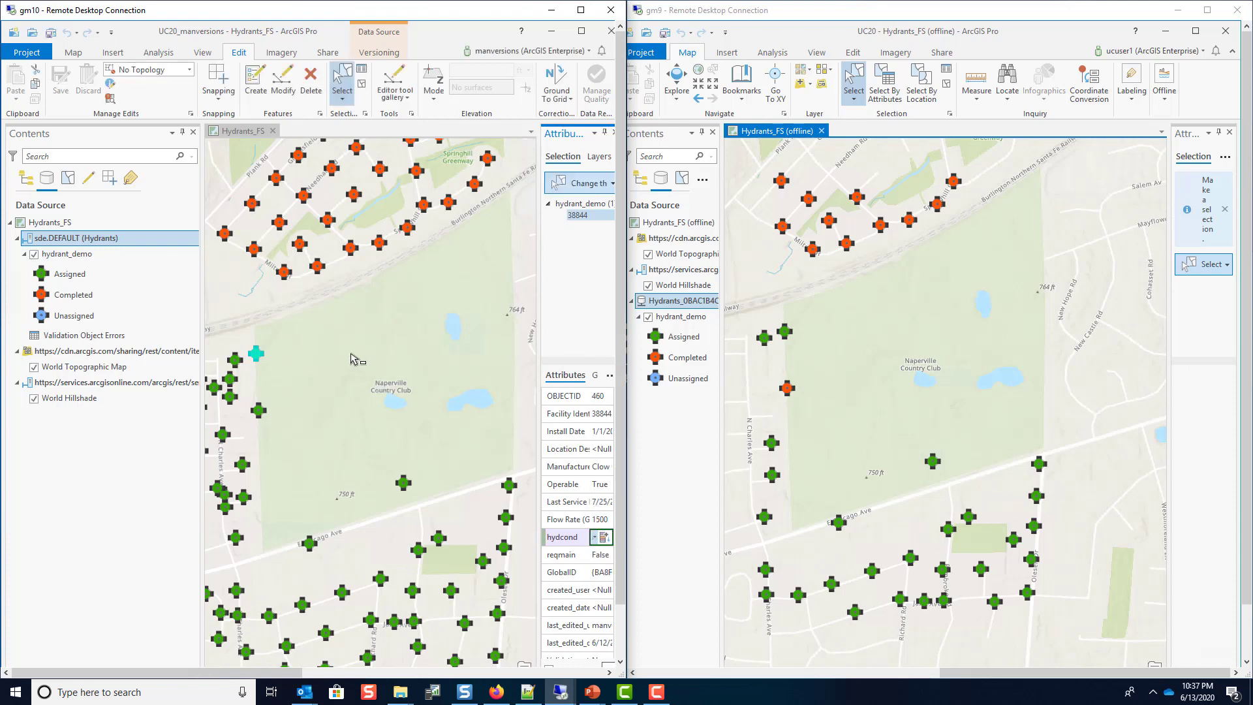
pyautogui.click(378, 365)
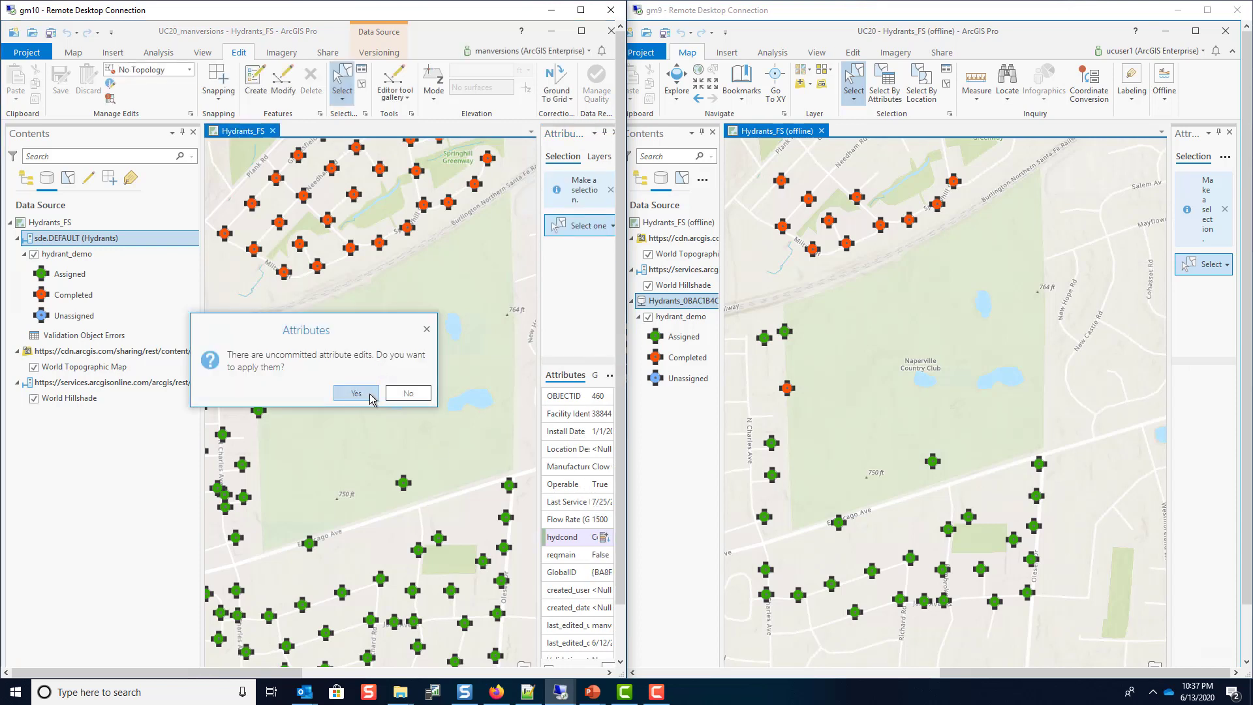
pyautogui.click(369, 393)
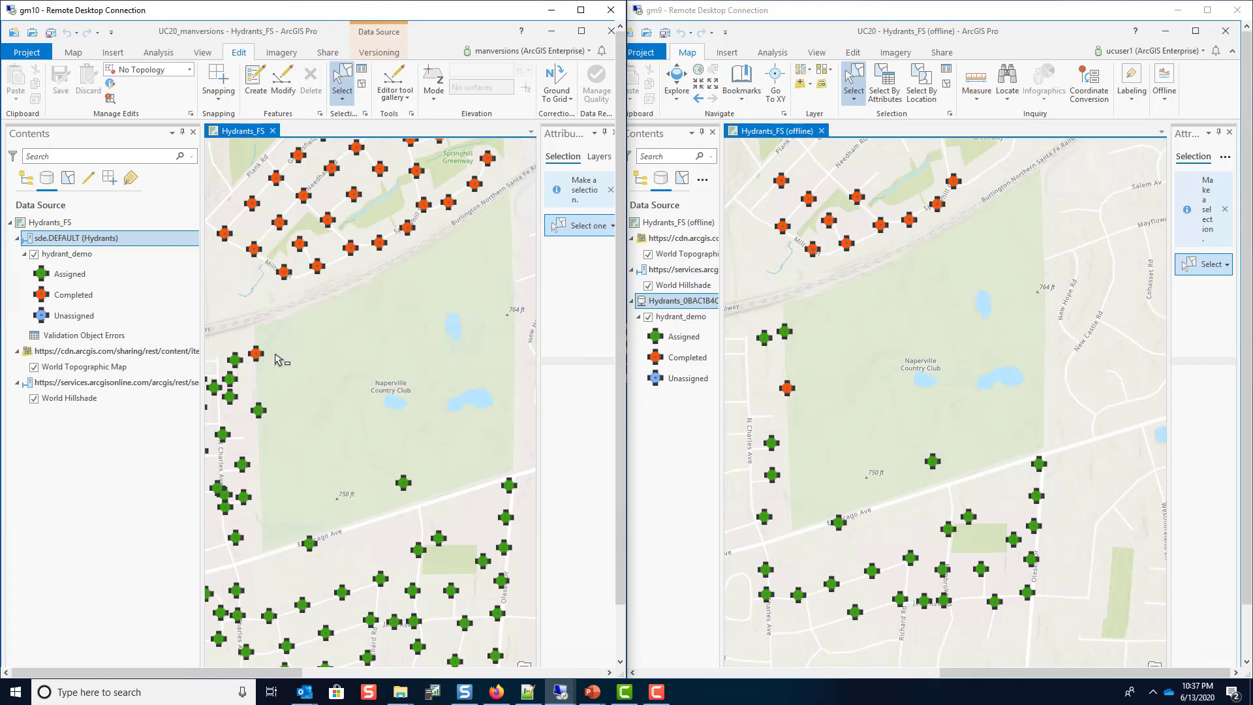
# Step: Change the Hydrants data source from sde.DEFAULT to the offline user's replica version
pyautogui.rightClick(134, 240)
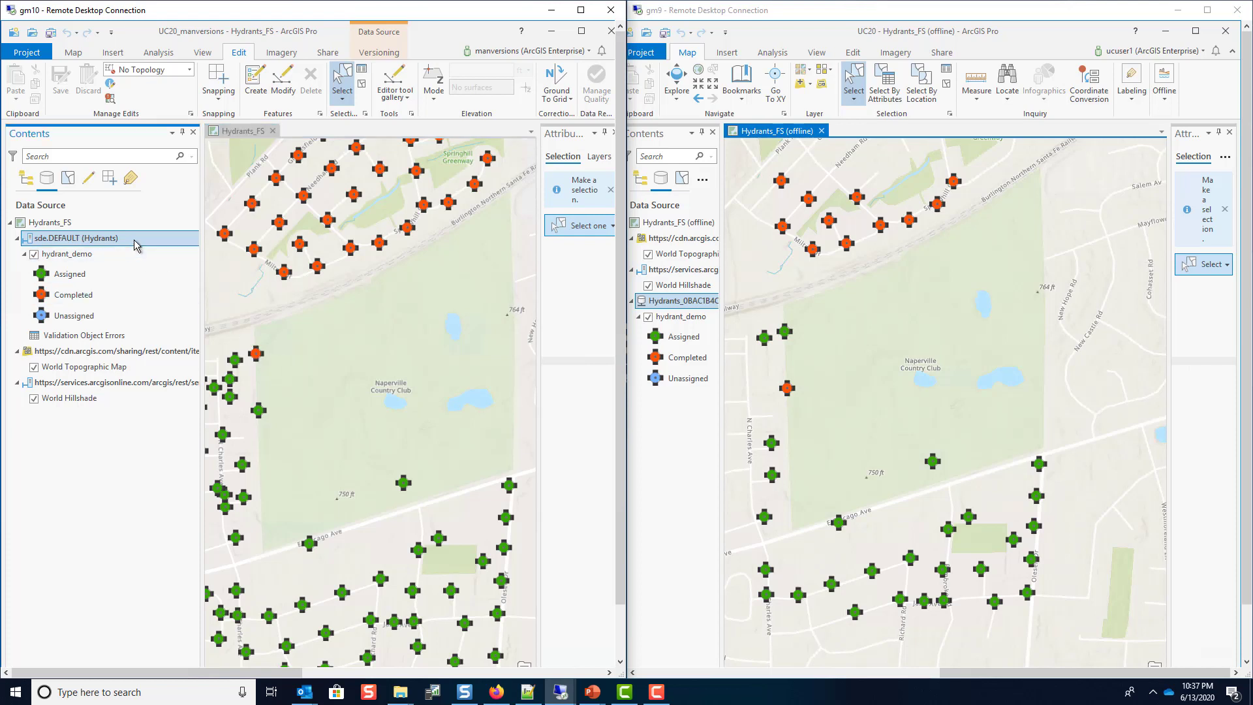
pyautogui.click(176, 248)
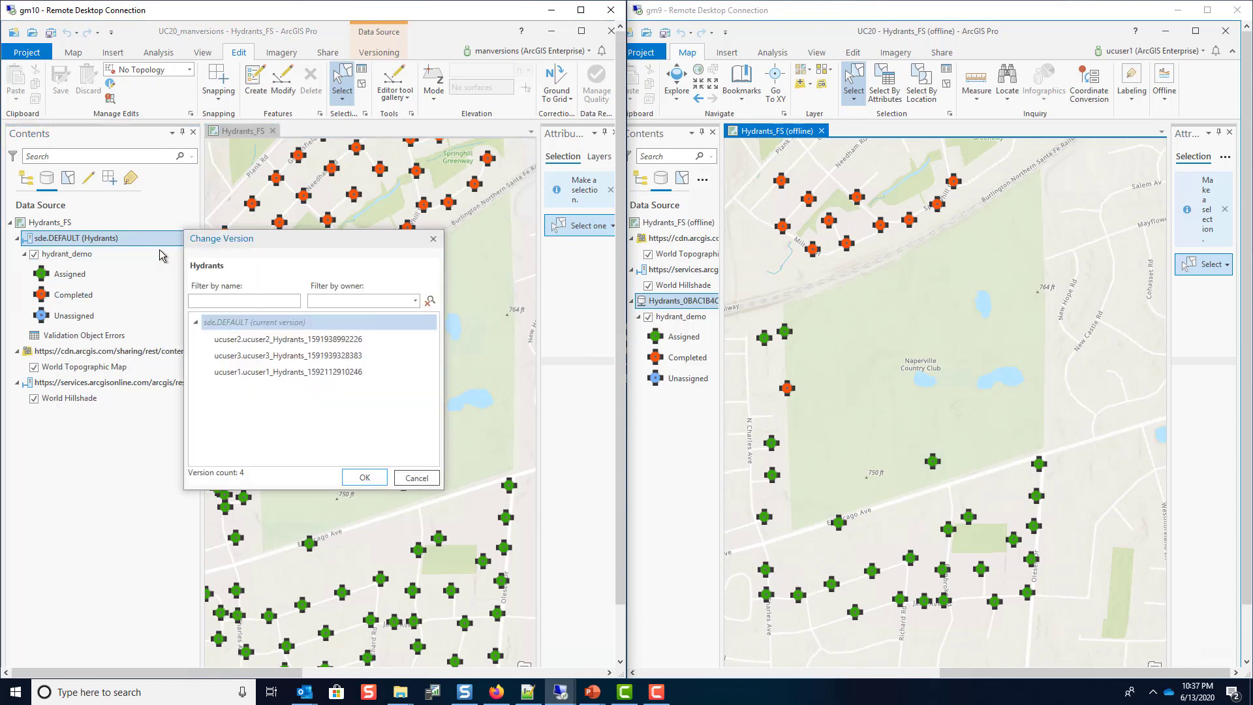
pyautogui.click(286, 372)
pyautogui.click(293, 356)
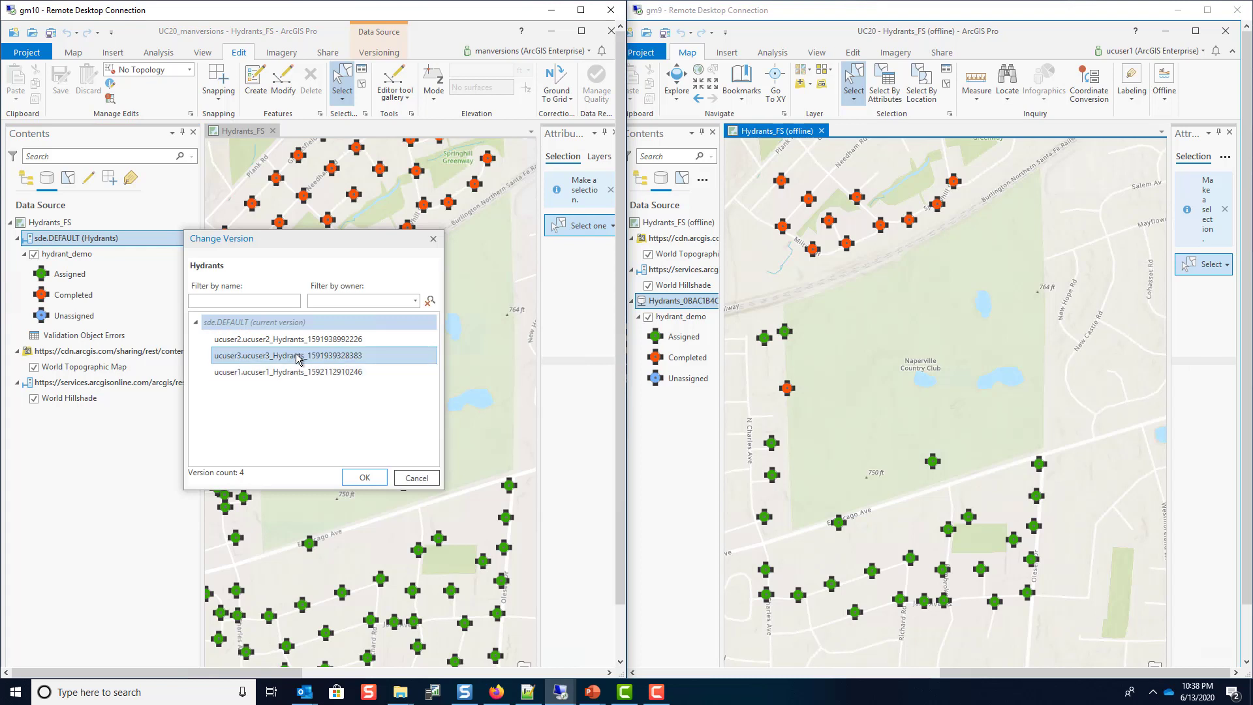
pyautogui.click(294, 372)
pyautogui.click(365, 477)
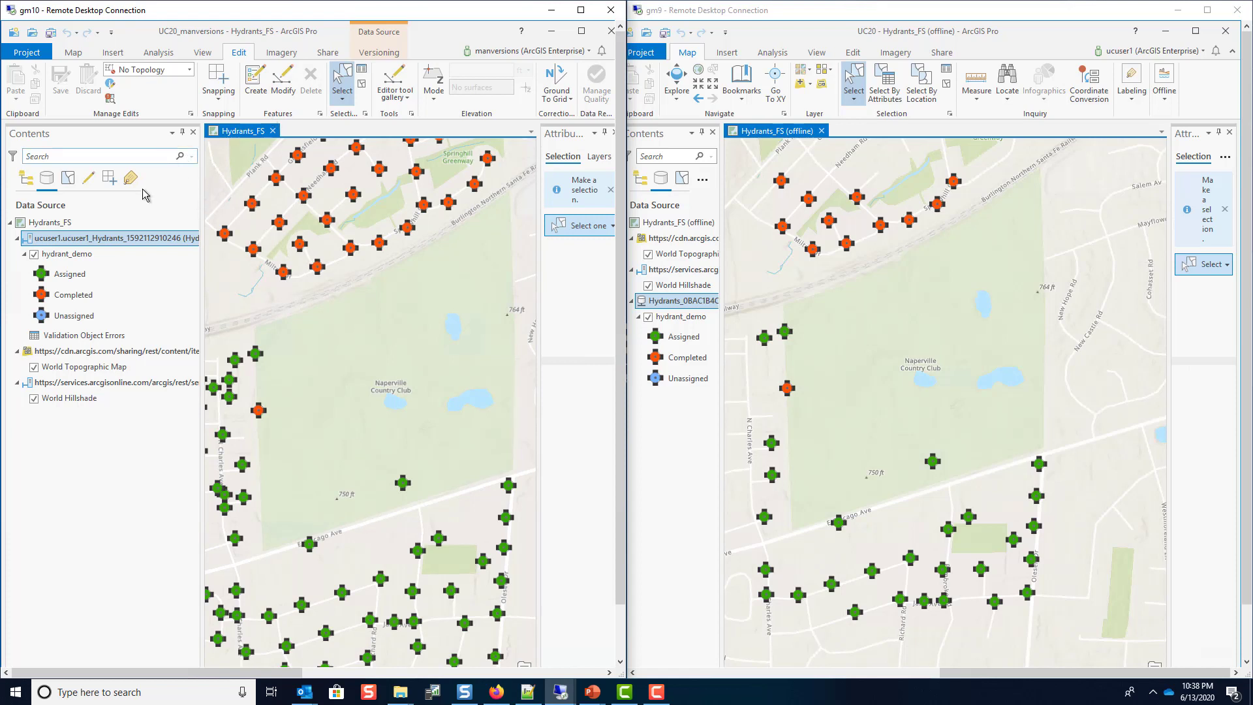
pyautogui.click(124, 240)
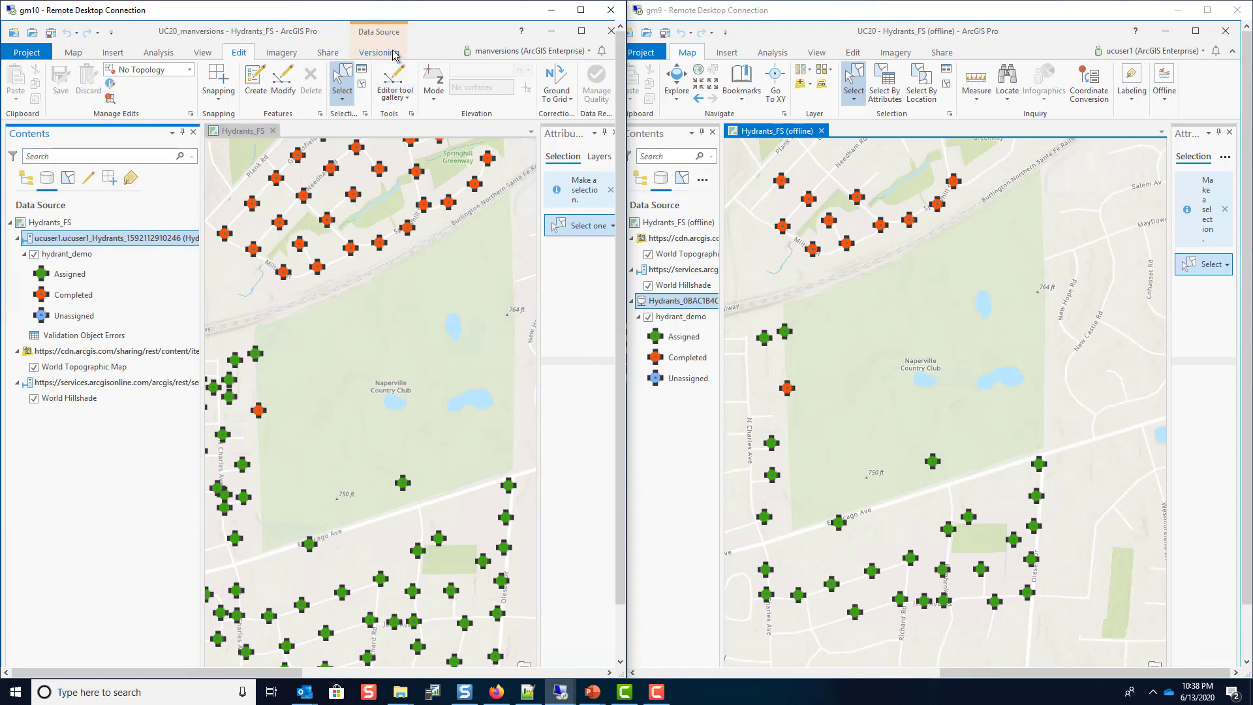
pyautogui.click(393, 53)
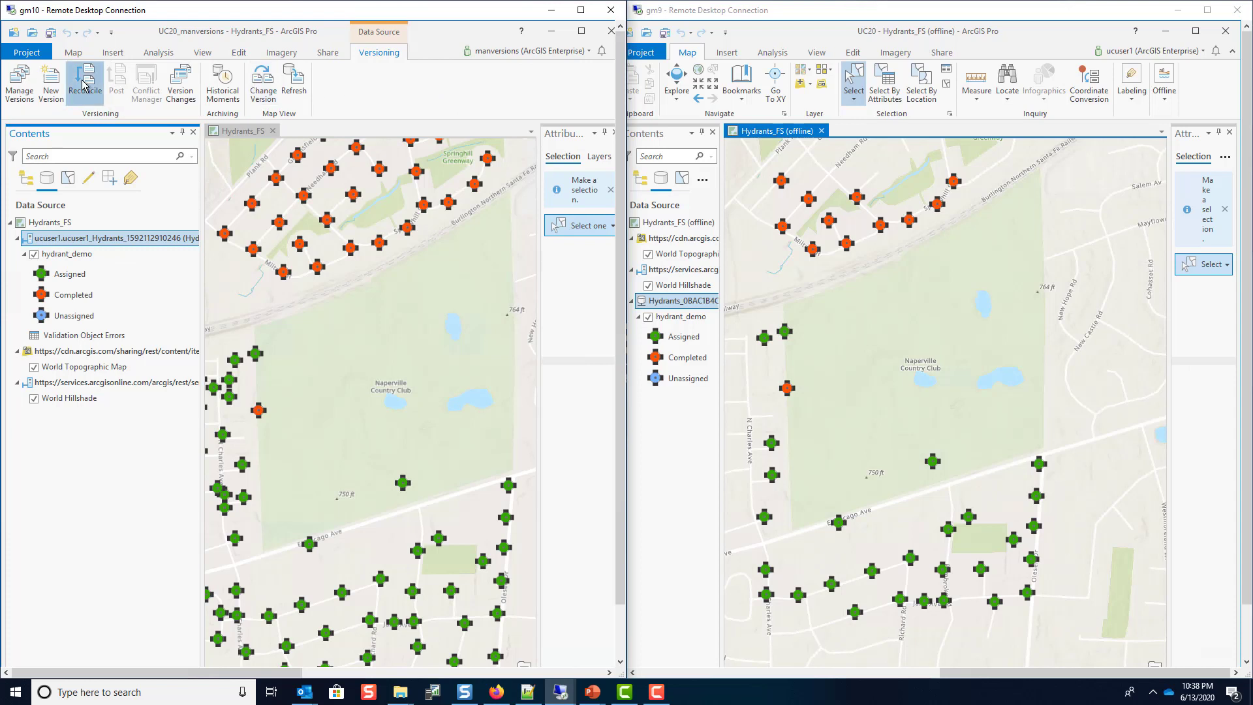
# Step: Reconcile the replica version with default, accepting the default conflict option
pyautogui.click(84, 85)
pyautogui.click(336, 434)
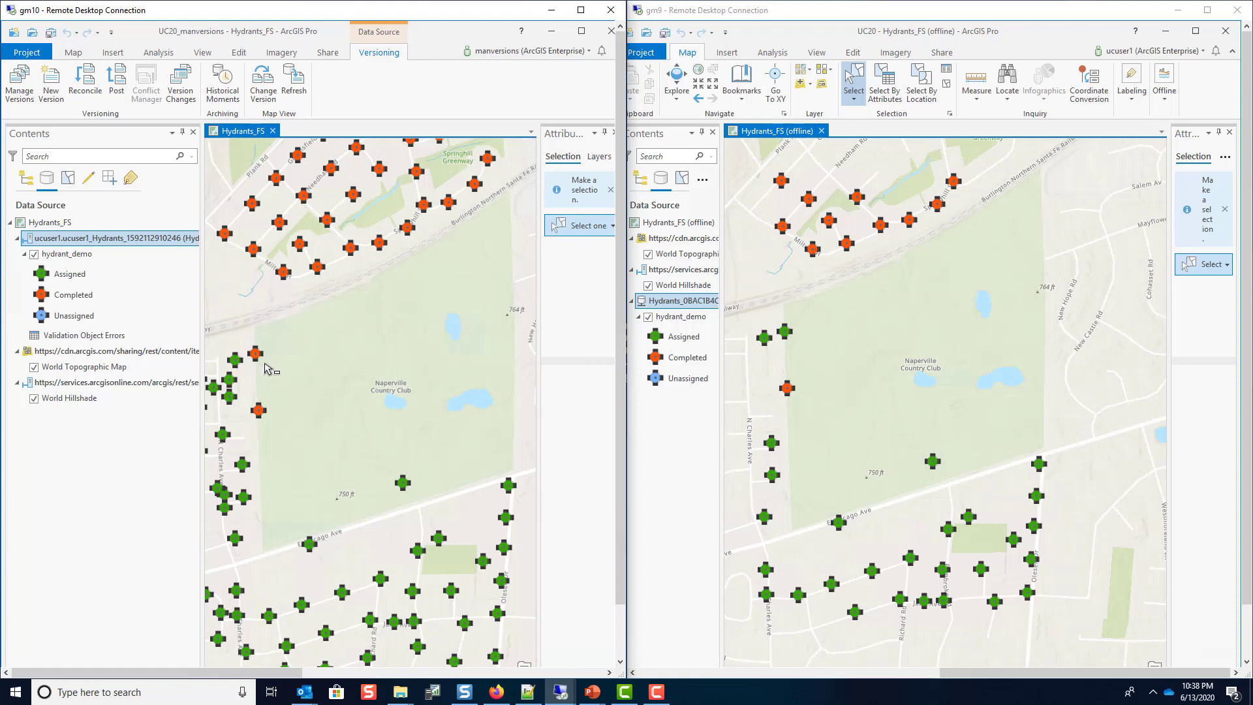
pyautogui.click(240, 53)
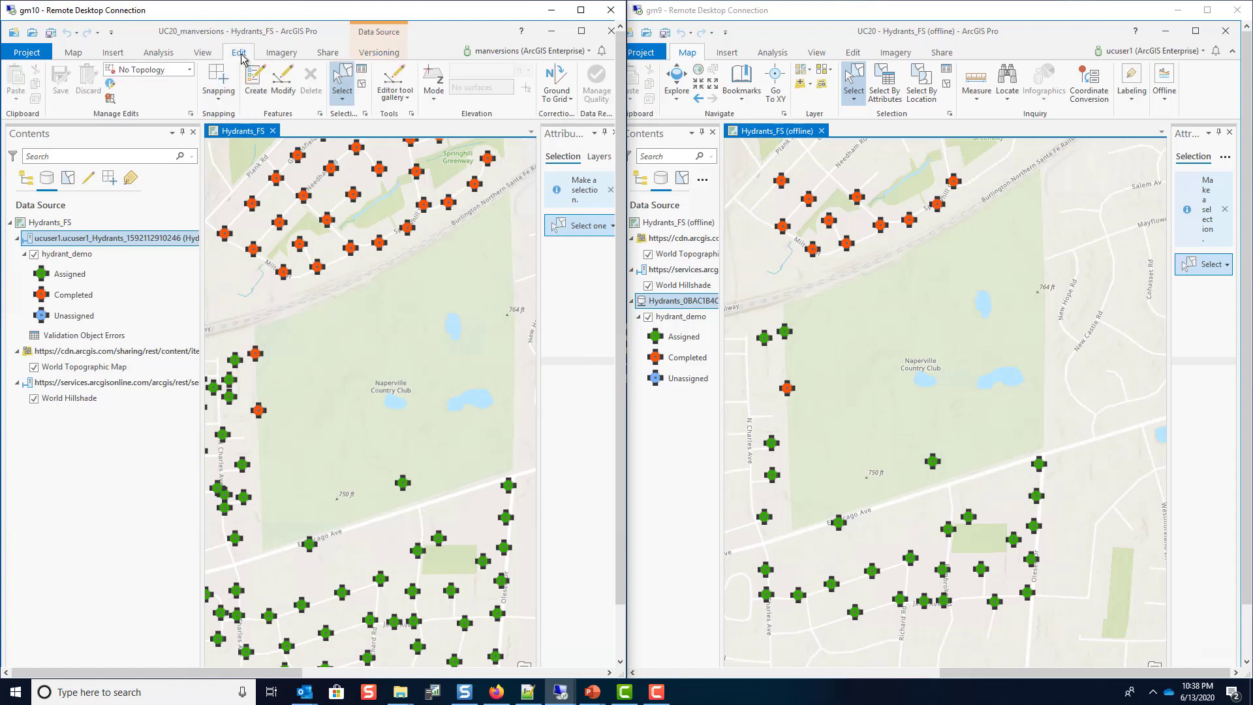
pyautogui.click(903, 13)
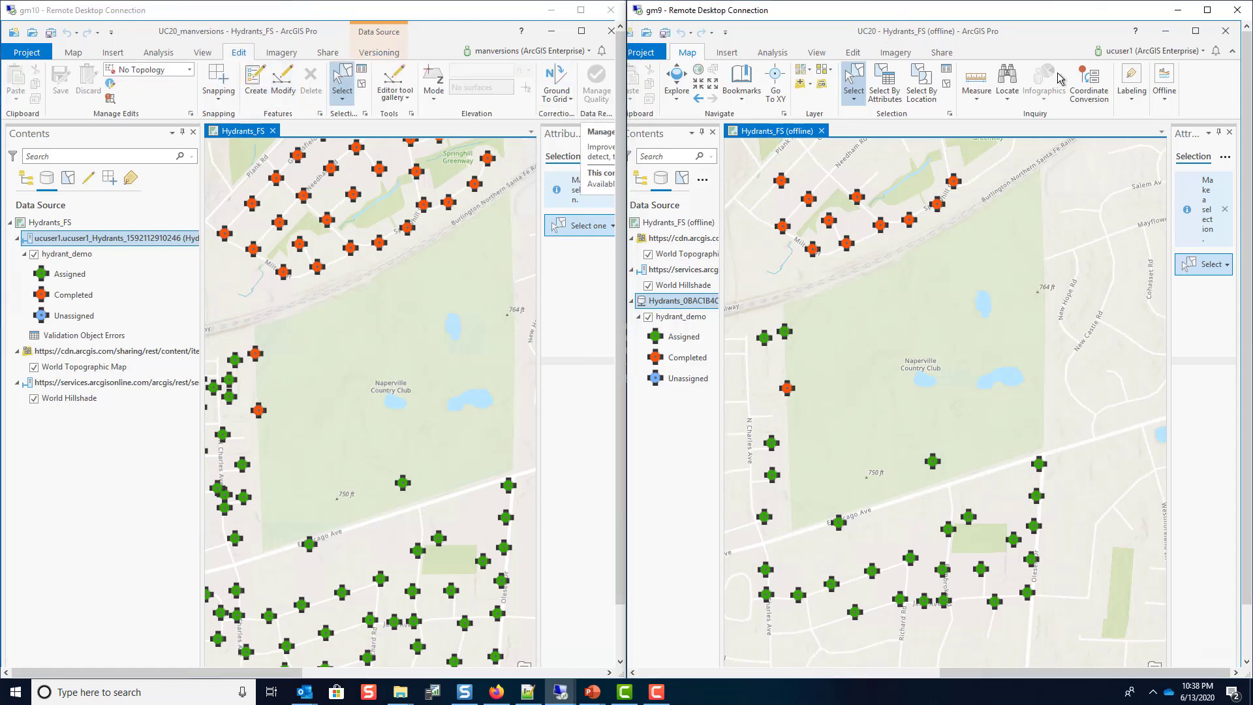
# Step: Sync the offline Hydrants_FS map to pull in the hydrant completed in default
pyautogui.click(1167, 91)
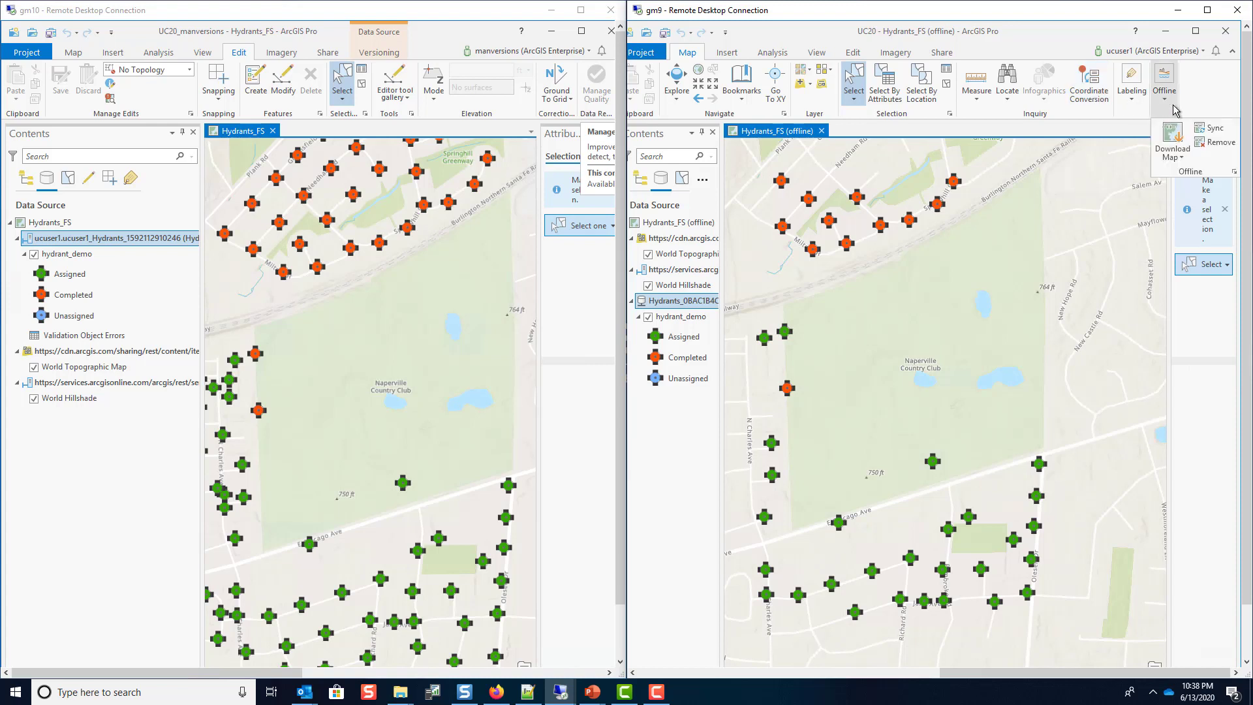
pyautogui.click(1214, 128)
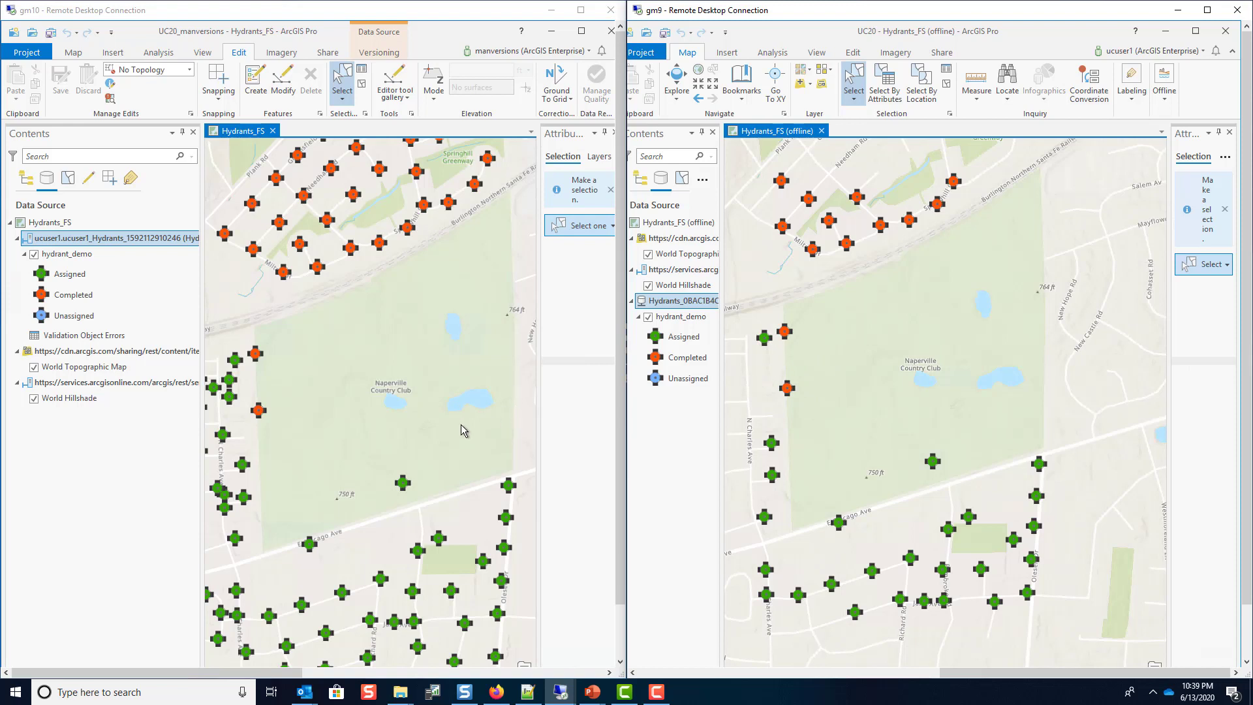
# Step: Set the lower orange west-edge hydrant's hydcond to Unassigned in the replica version and apply the edit
pyautogui.click(244, 400)
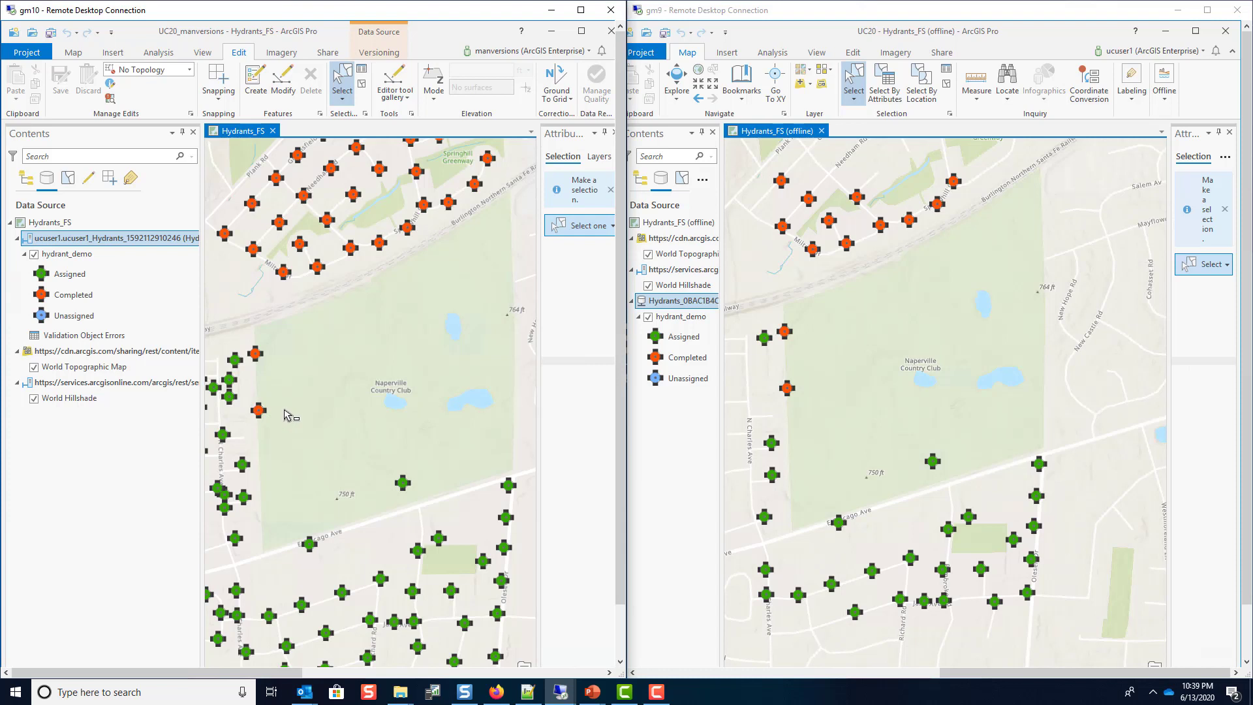
pyautogui.moveTo(247, 391); pyautogui.dragTo(275, 434)
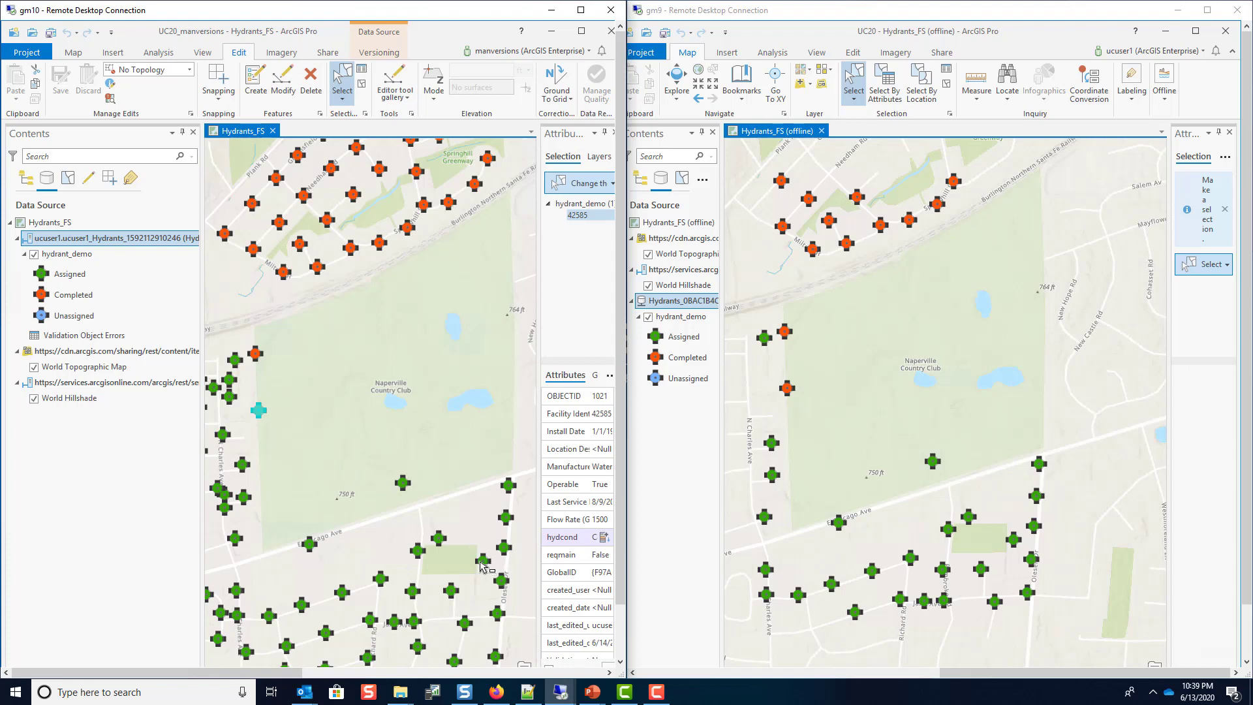
pyautogui.click(606, 540)
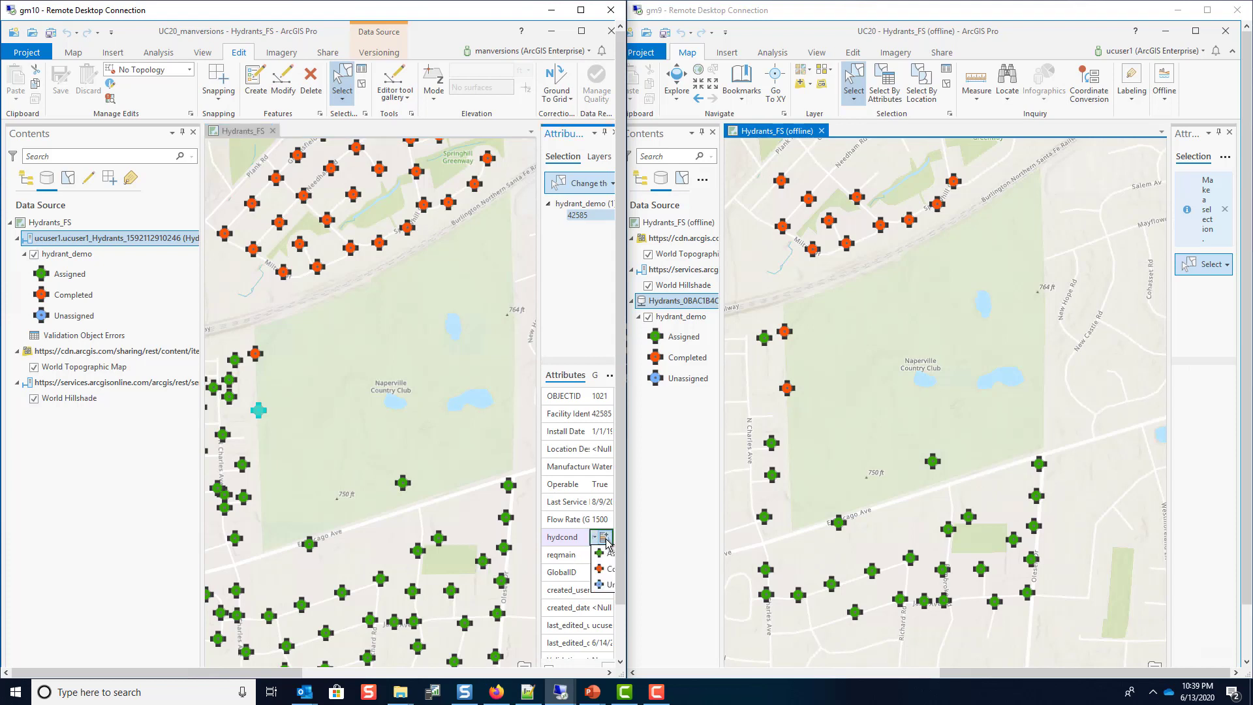
pyautogui.click(606, 584)
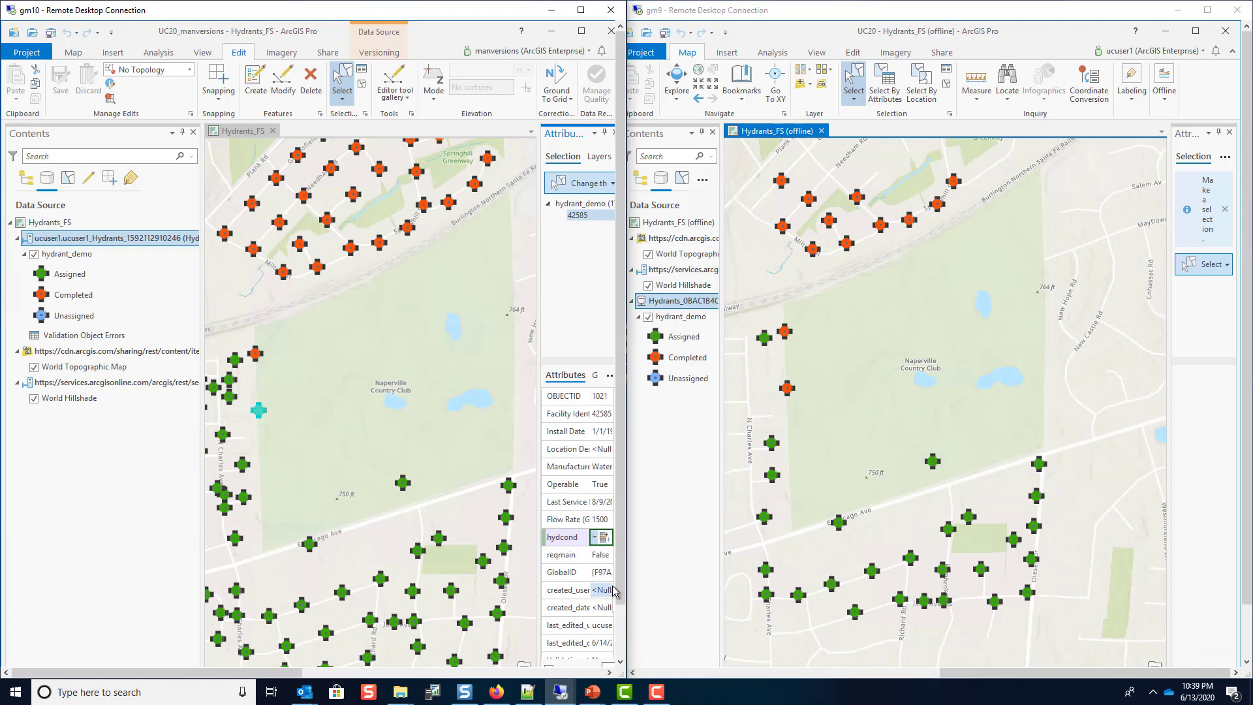
pyautogui.click(372, 375)
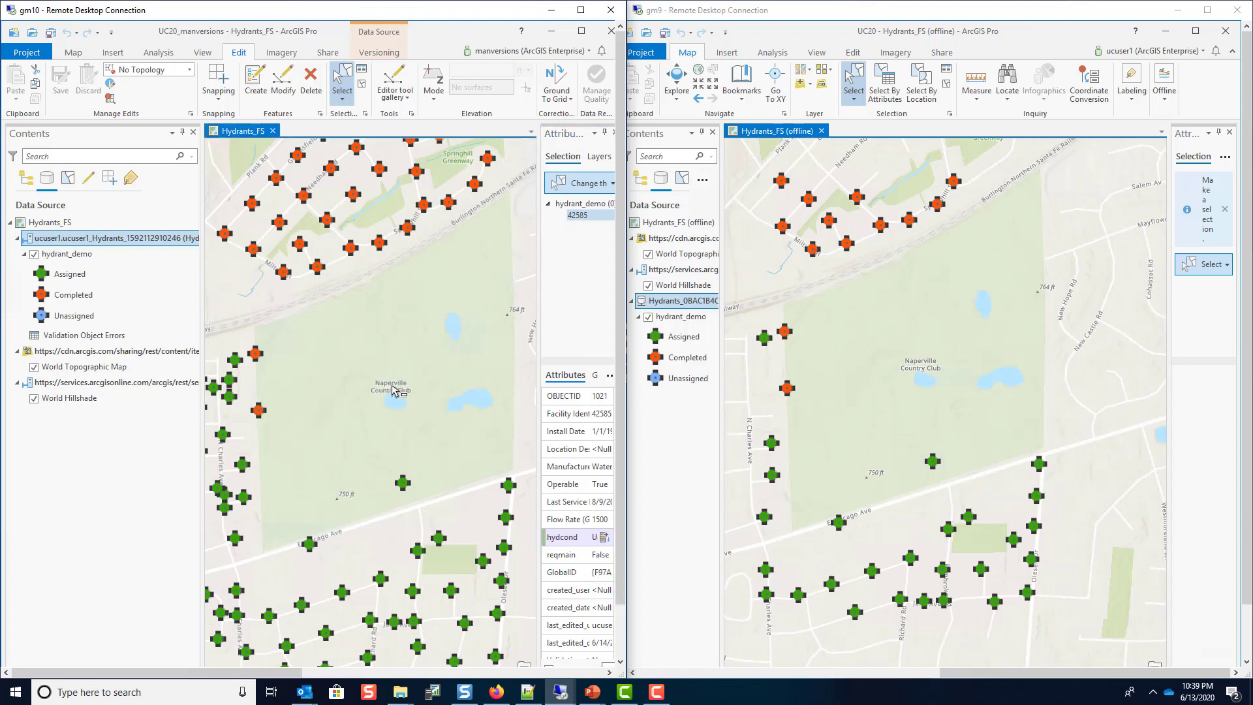
pyautogui.click(345, 393)
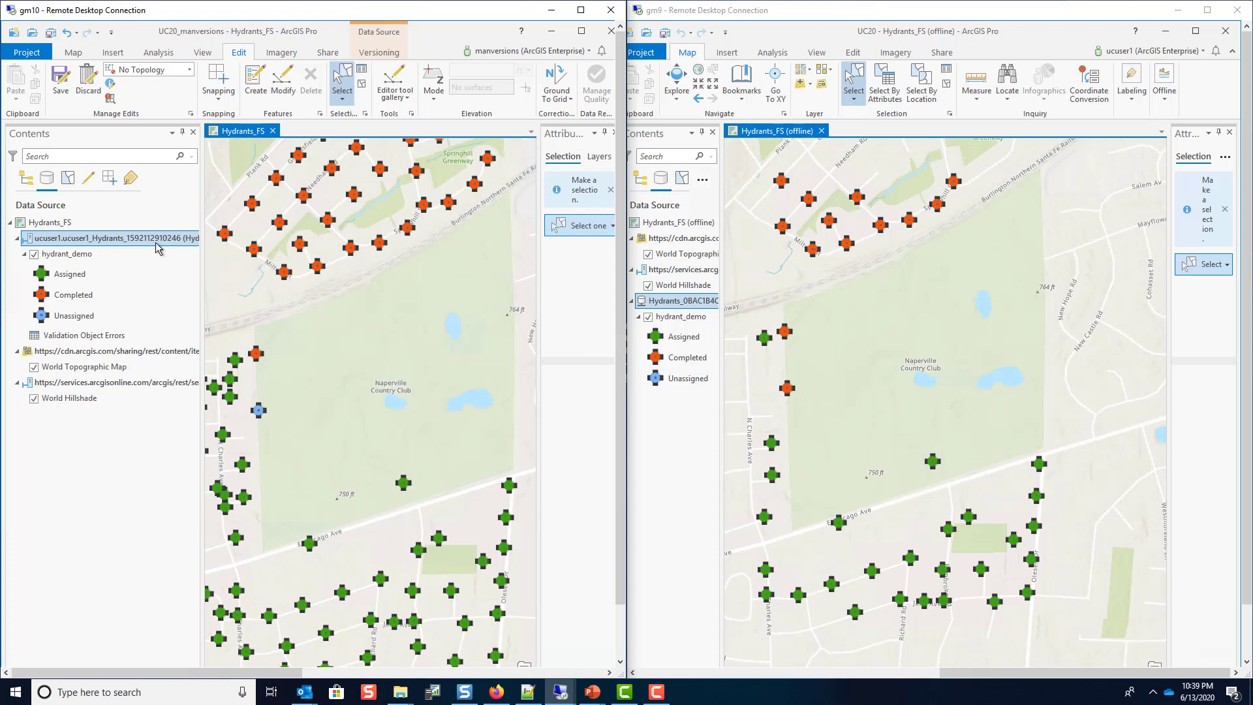
# Step: Reconcile the ucuser1 version with DEFAULT, using attribute-level conflicts, then post its edits
pyautogui.click(381, 53)
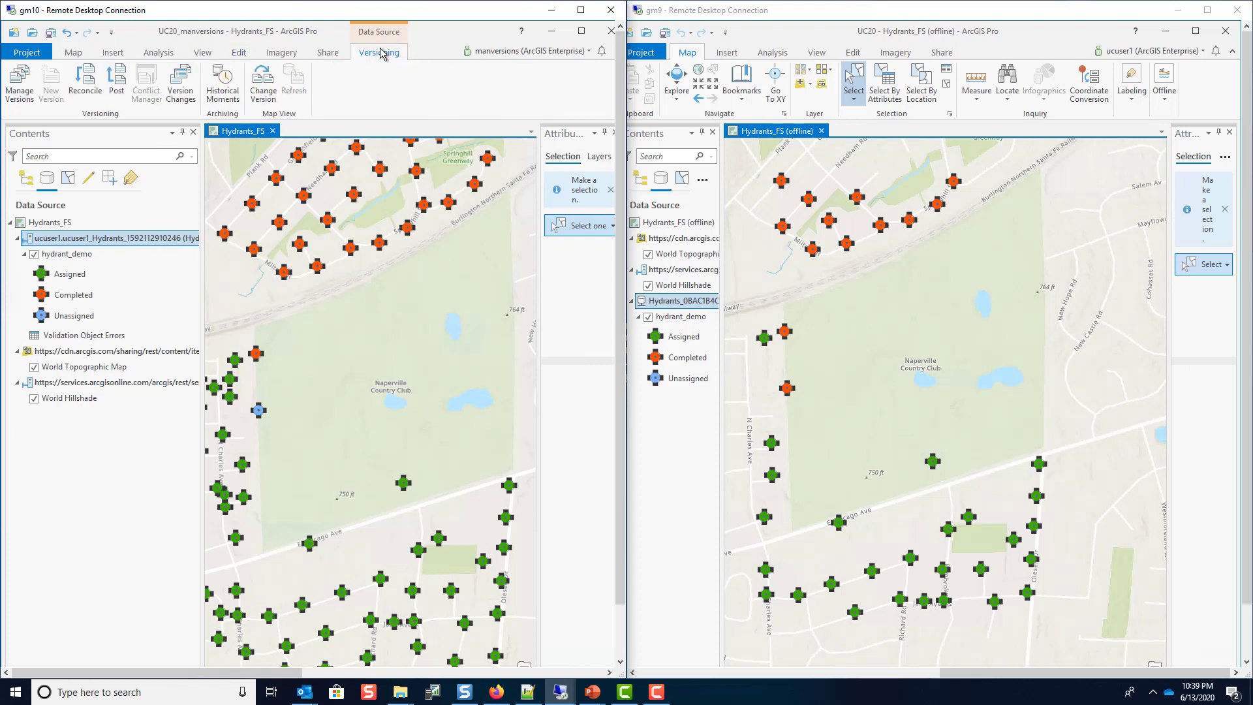
pyautogui.click(85, 82)
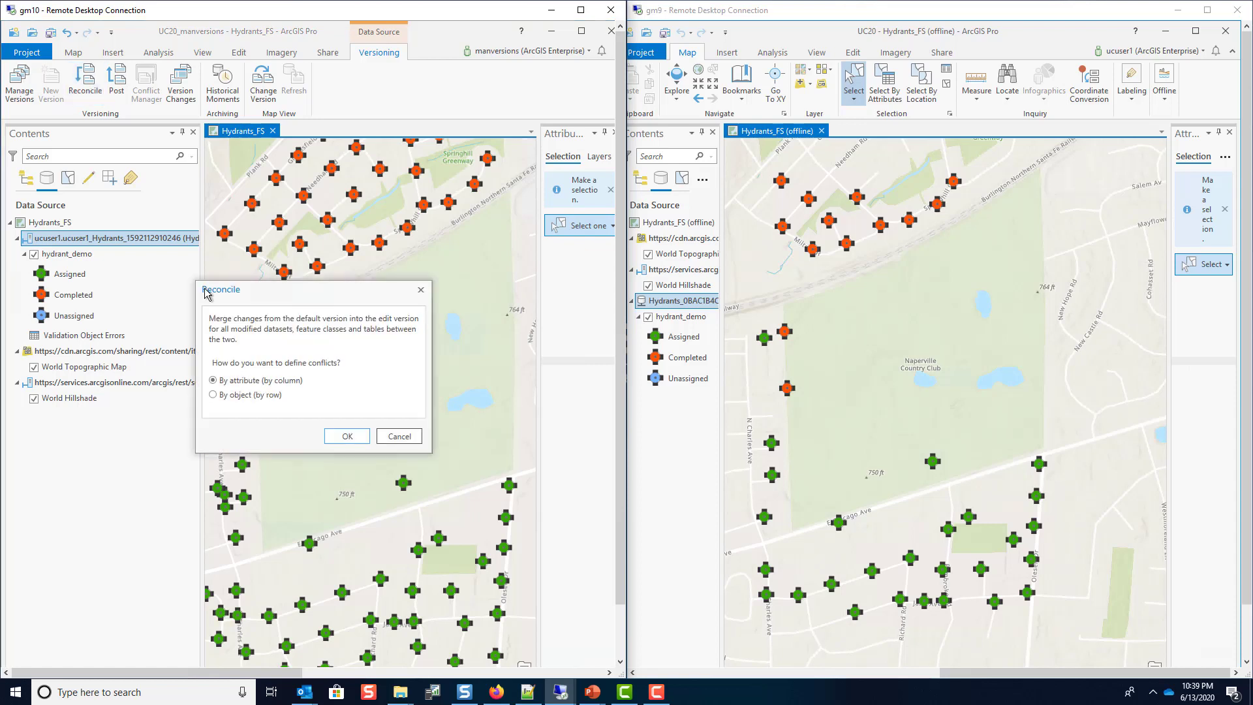
pyautogui.click(337, 441)
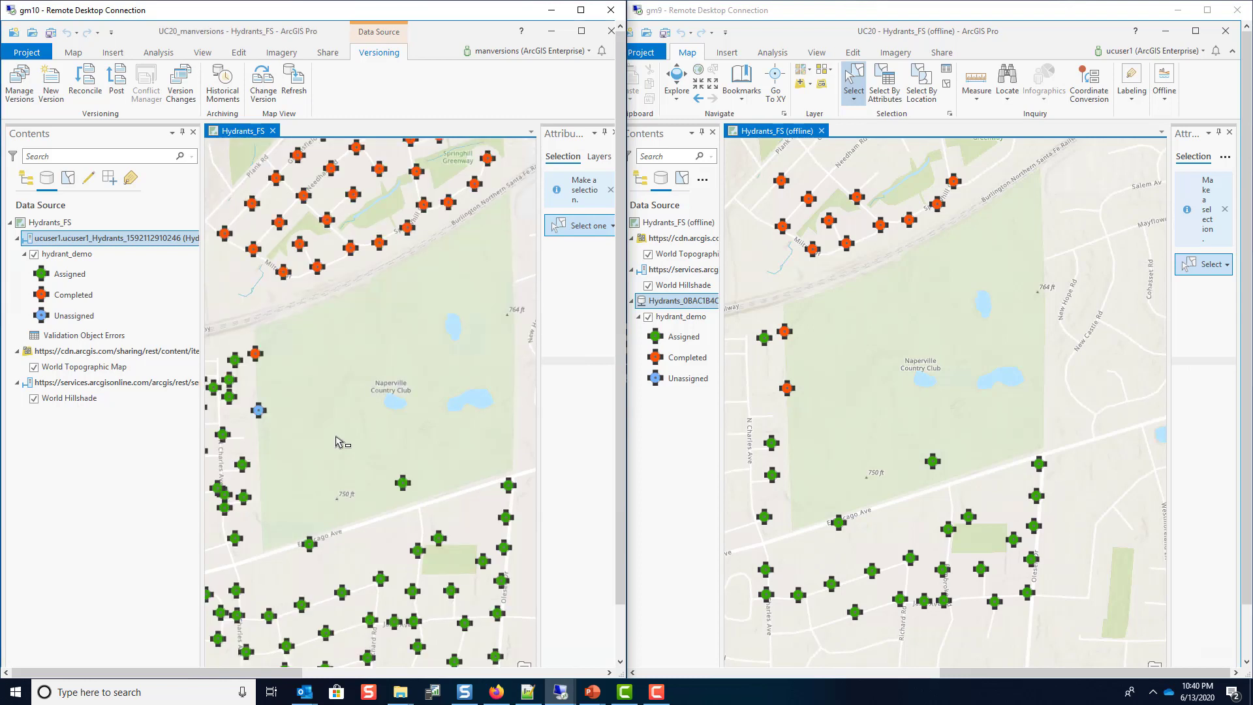
pyautogui.click(115, 90)
# Step: On the gm9 machine, sync the offline Hydrants_FS map from the Offline menu
pyautogui.click(240, 54)
pyautogui.click(959, 28)
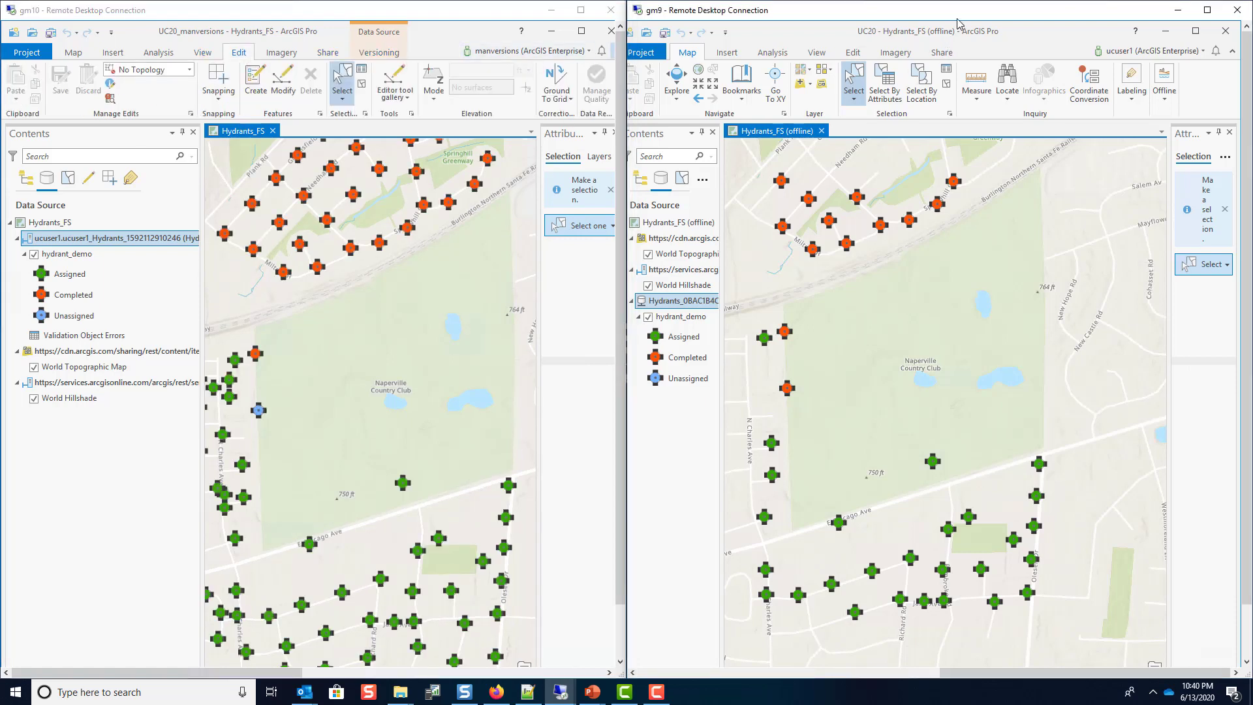
pyautogui.click(1163, 94)
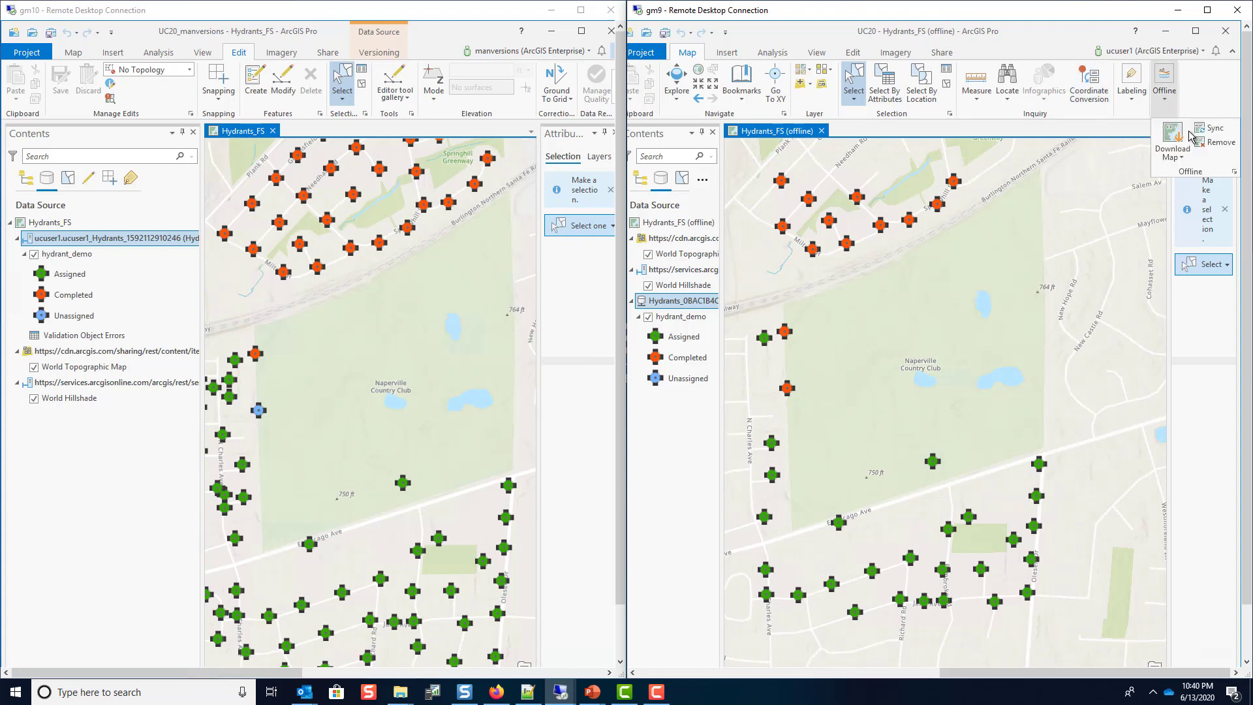
pyautogui.click(1214, 134)
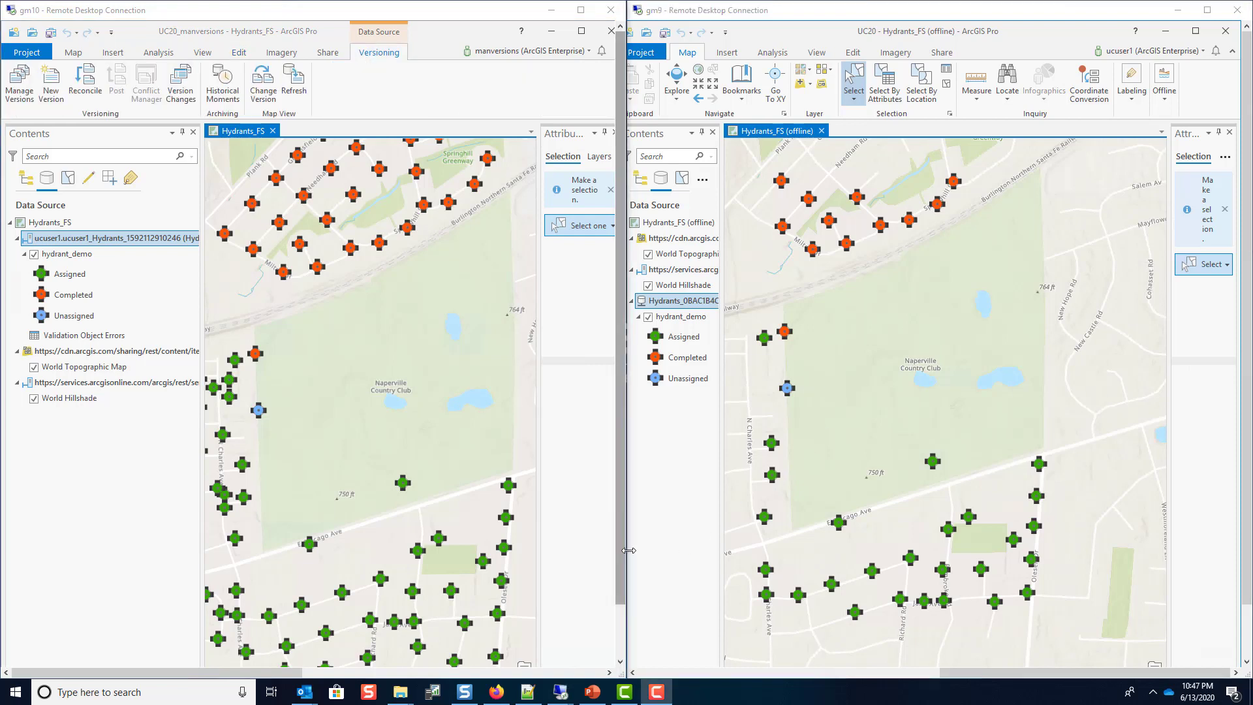
# Step: Present up to slide 18, Automate Reconcile and Post Operations Demo, then end the show and minimize PowerPoint
pyautogui.click(602, 690)
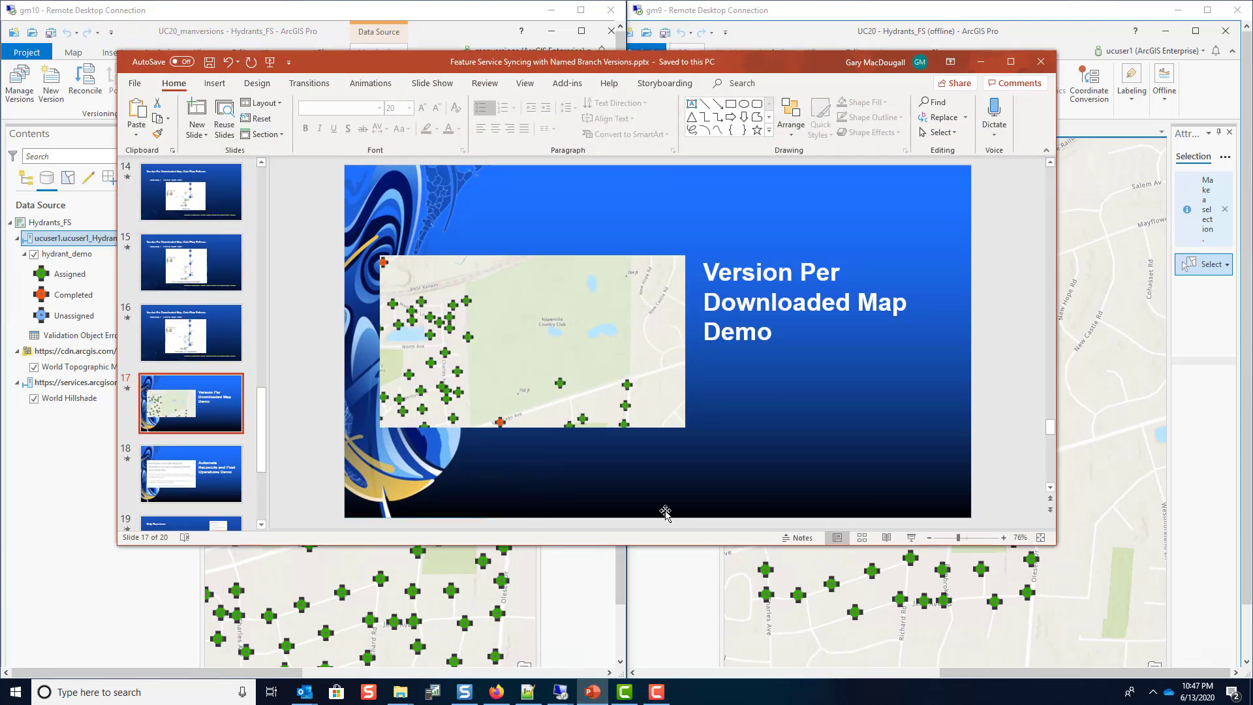
pyautogui.click(913, 538)
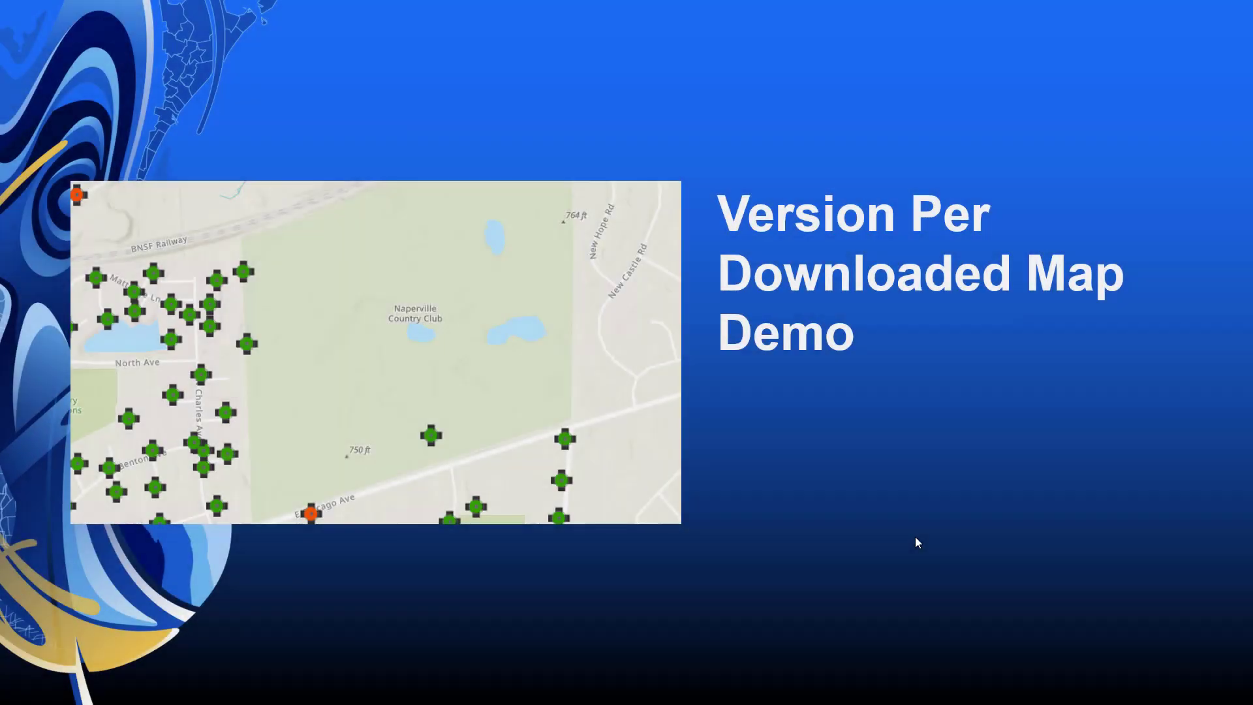
pyautogui.click(916, 539)
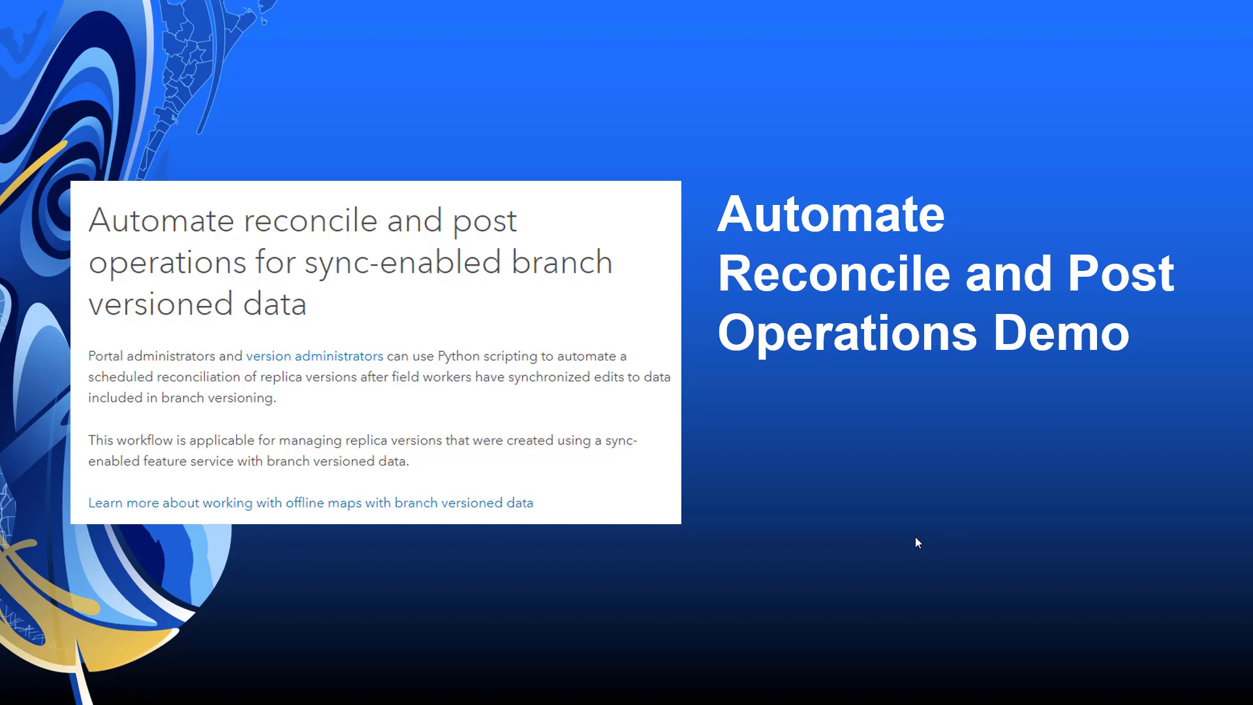
pyautogui.press('Escape')
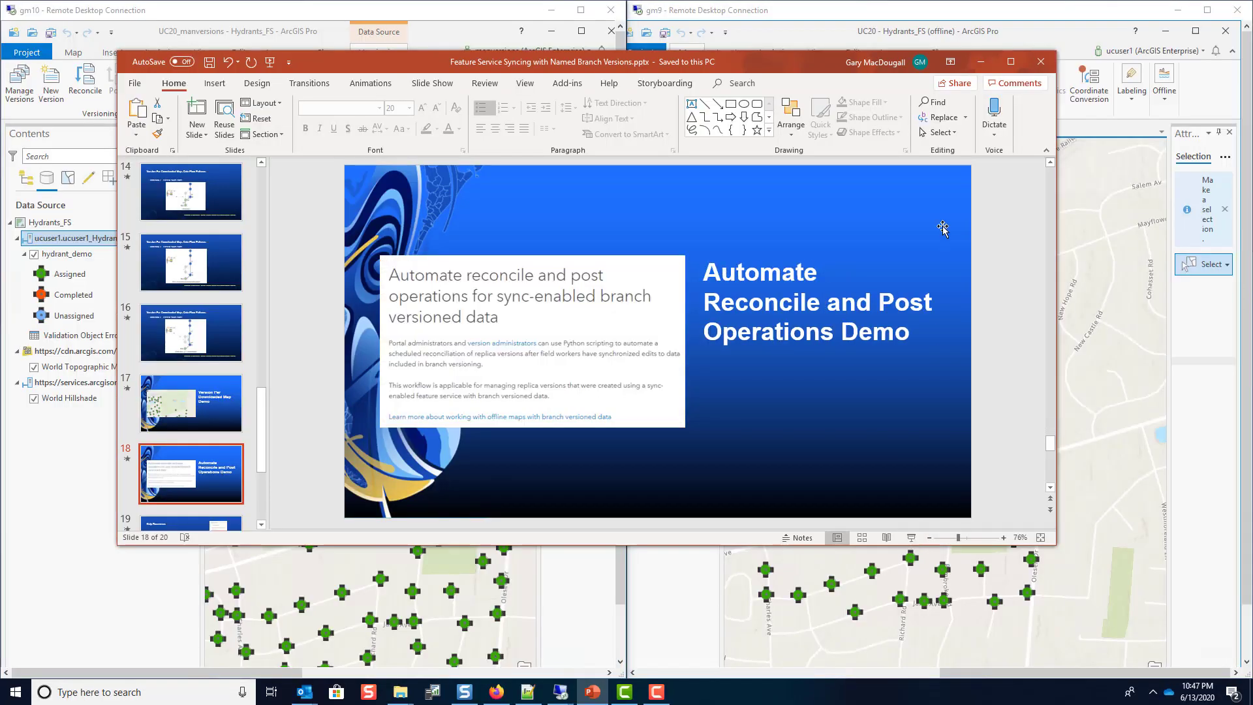
pyautogui.click(981, 62)
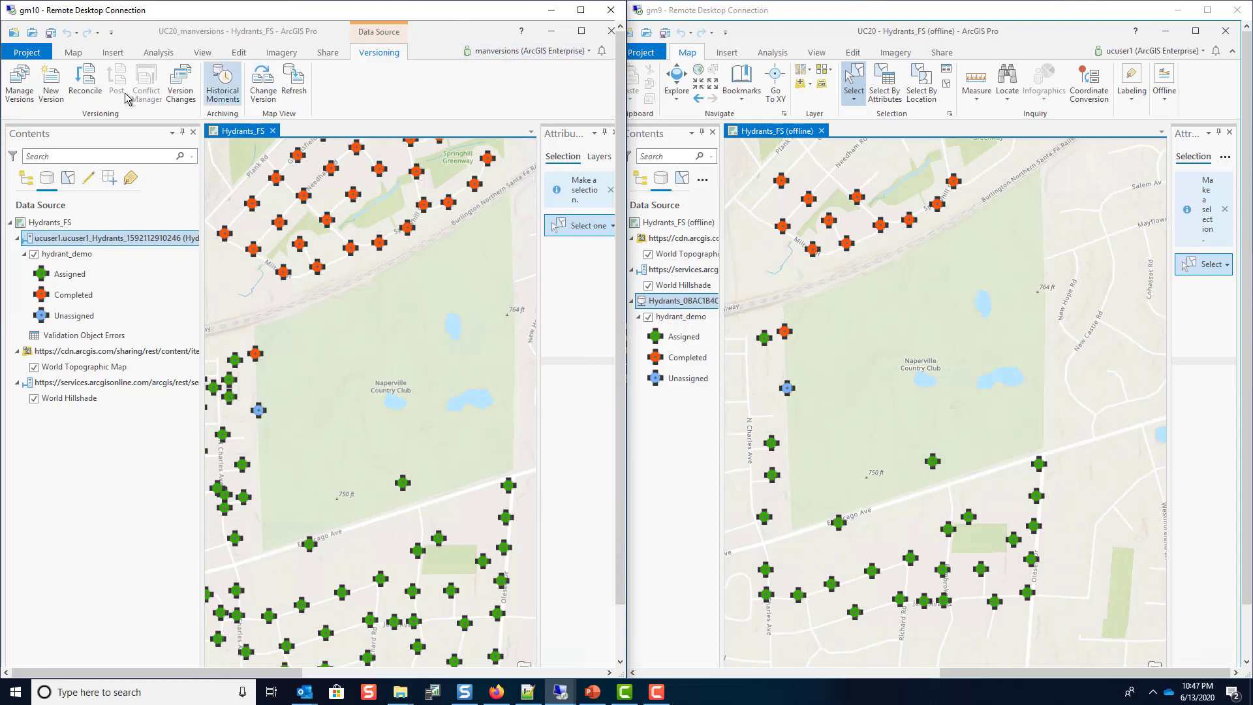
# Step: Change the hydrant data source's version to the ucuser2 replica version
pyautogui.rightClick(105, 238)
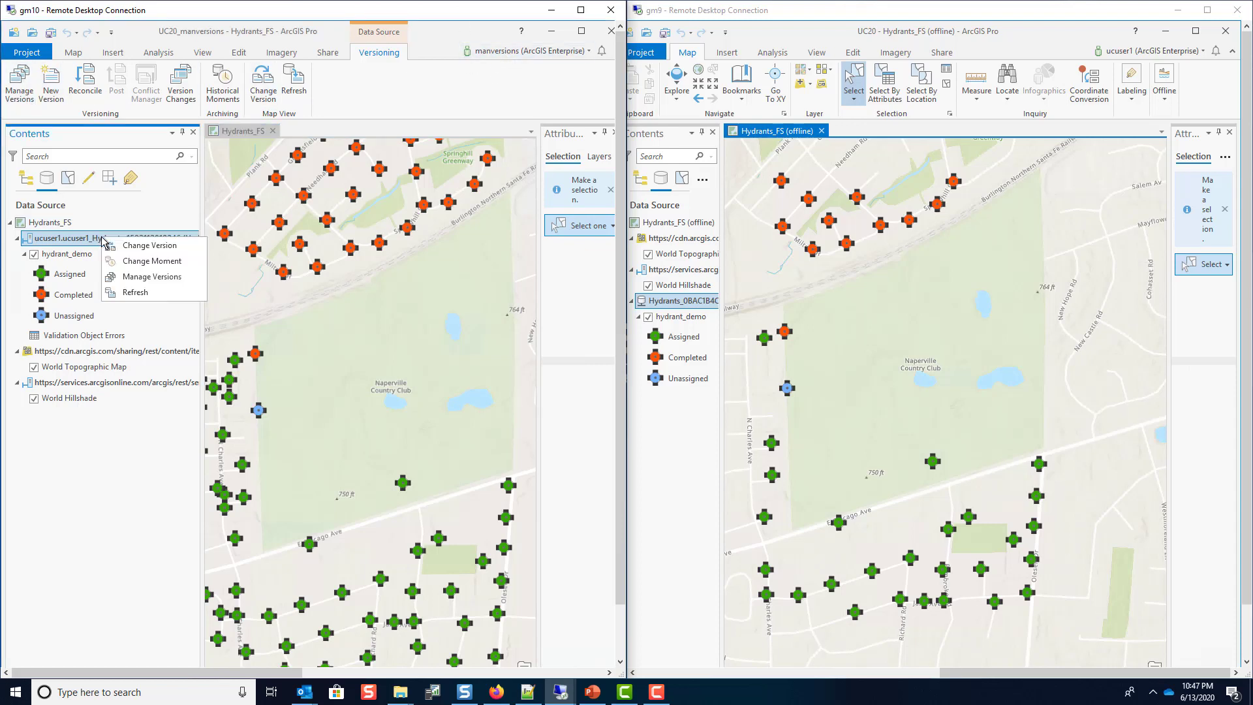
pyautogui.click(151, 245)
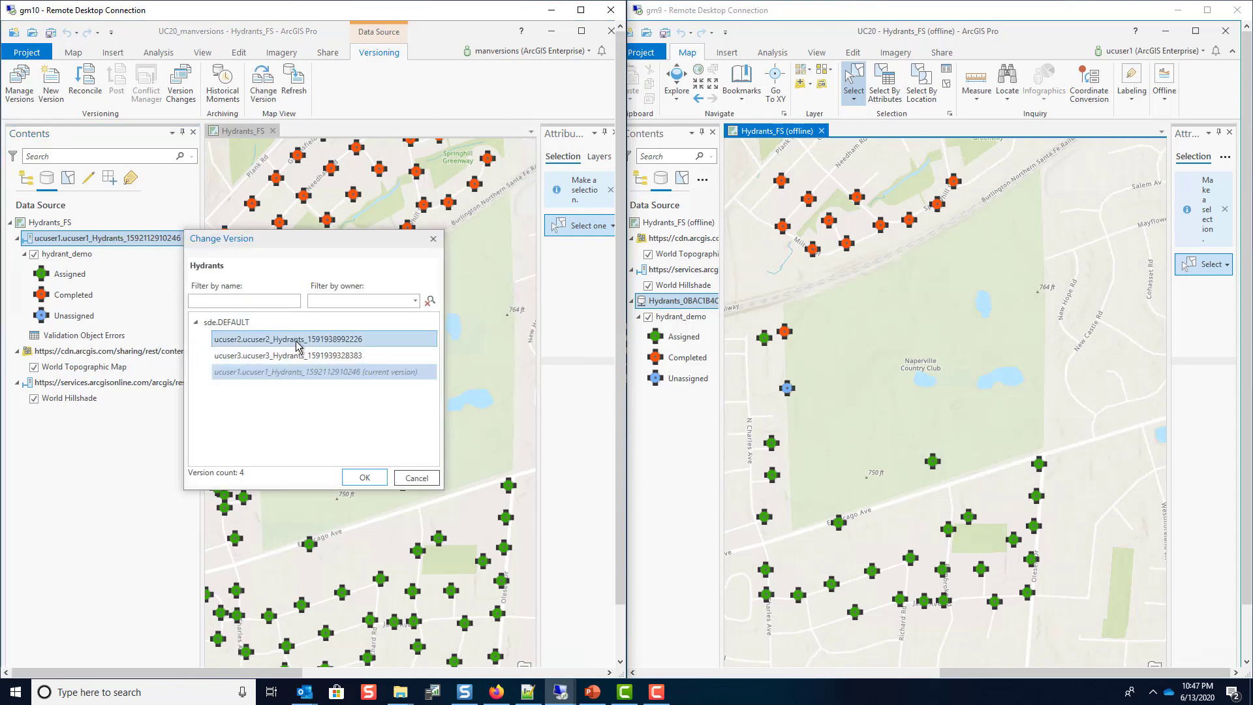
pyautogui.click(297, 344)
pyautogui.click(359, 476)
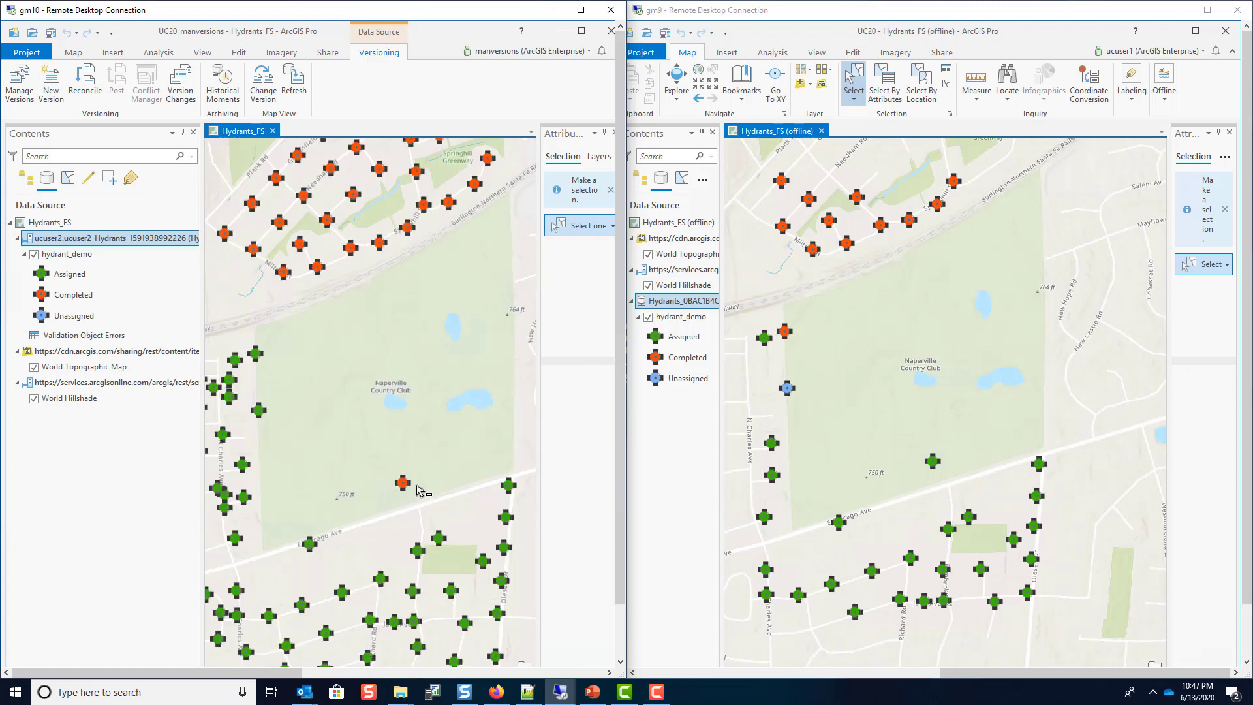
# Step: Change the data source's version again, this time to the ucuser3 replica version
pyautogui.rightClick(150, 240)
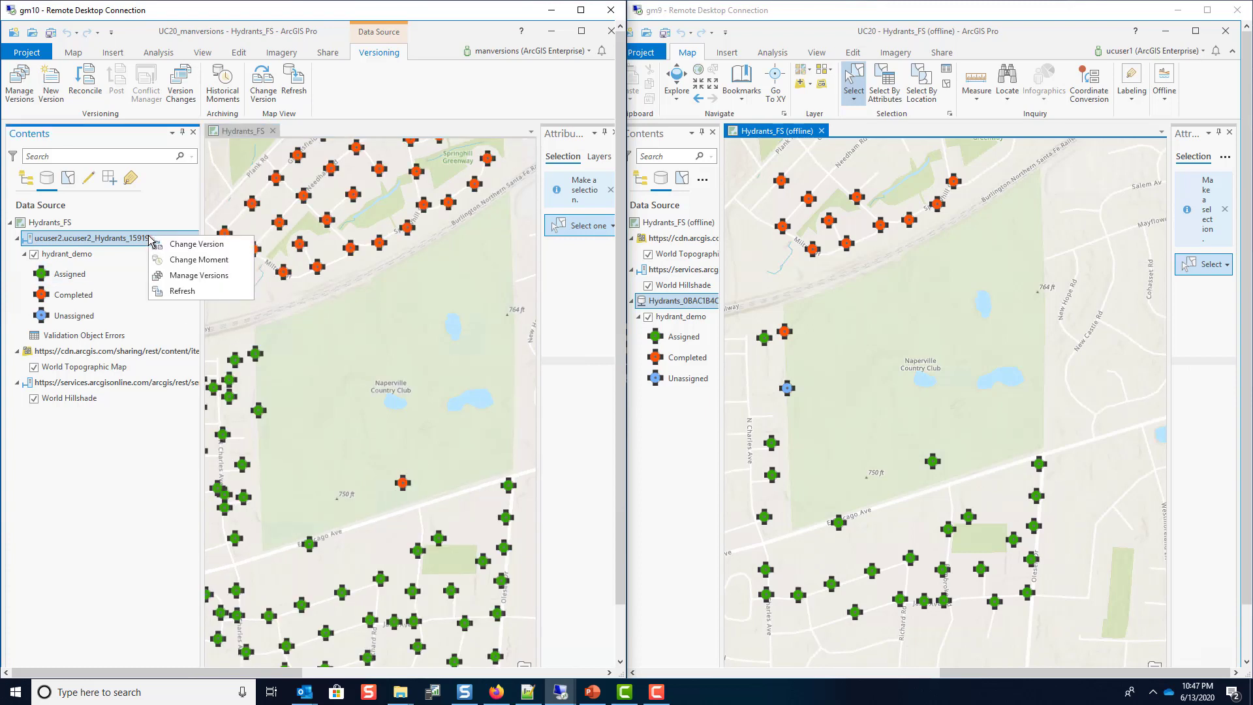
pyautogui.click(206, 247)
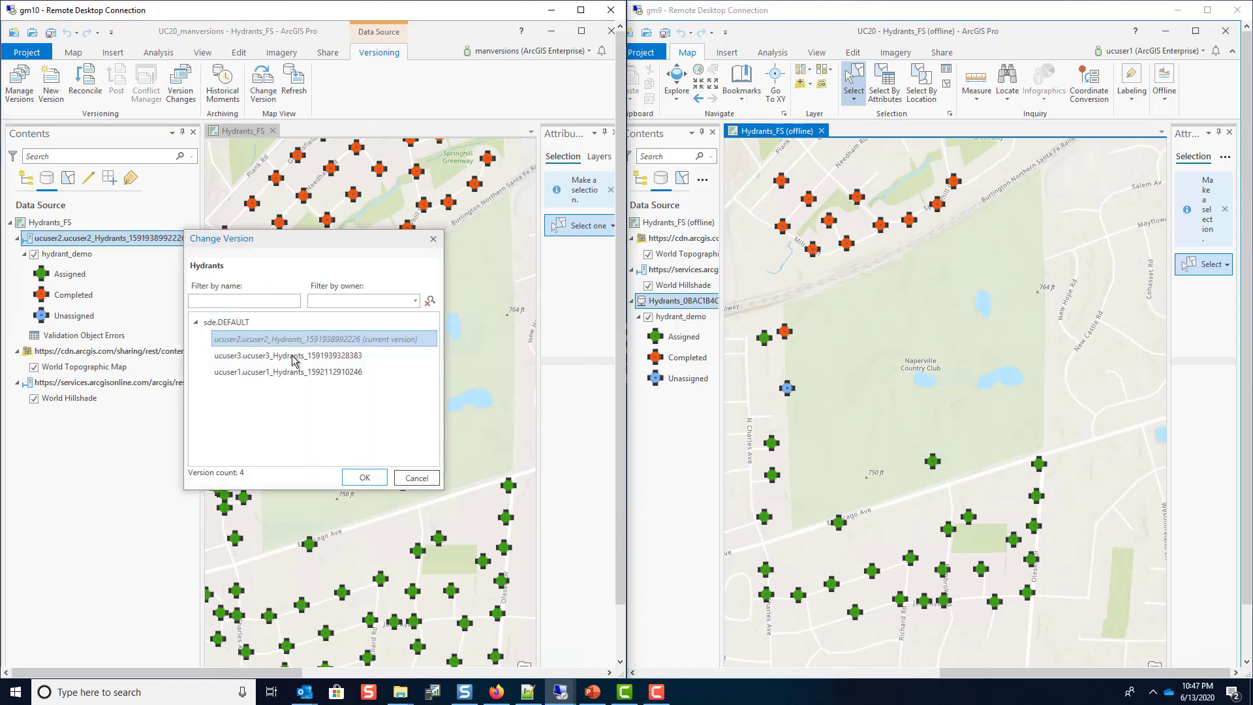
pyautogui.click(312, 372)
pyautogui.click(319, 356)
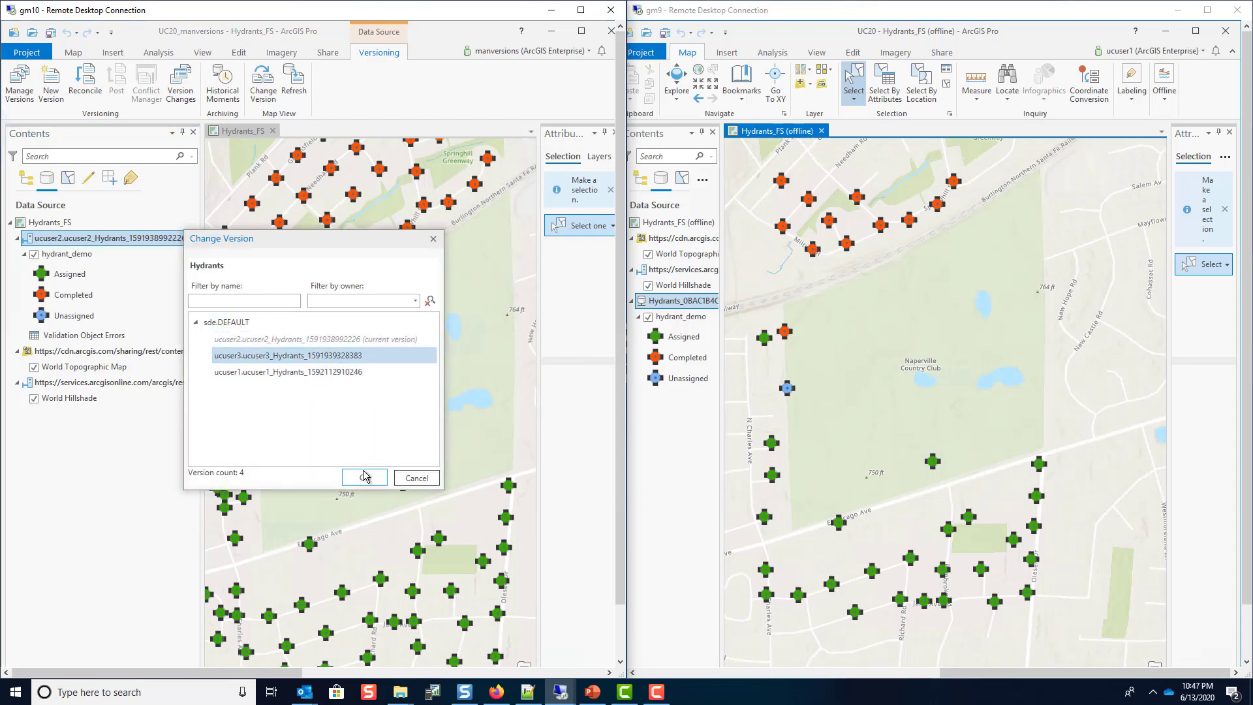
pyautogui.click(363, 477)
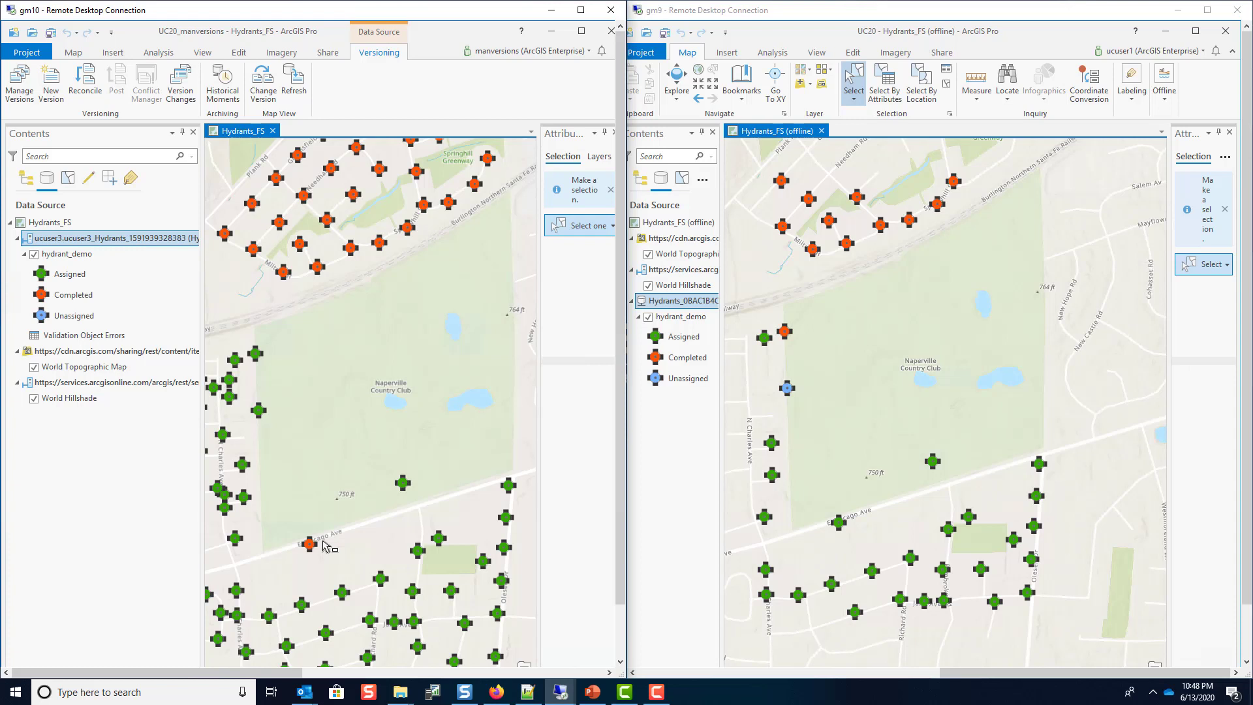
# Step: Make the gm9 remote desktop full-screen and minimize its ArcGIS Pro window
pyautogui.moveTo(798, 10); pyautogui.dragTo(748, 71)
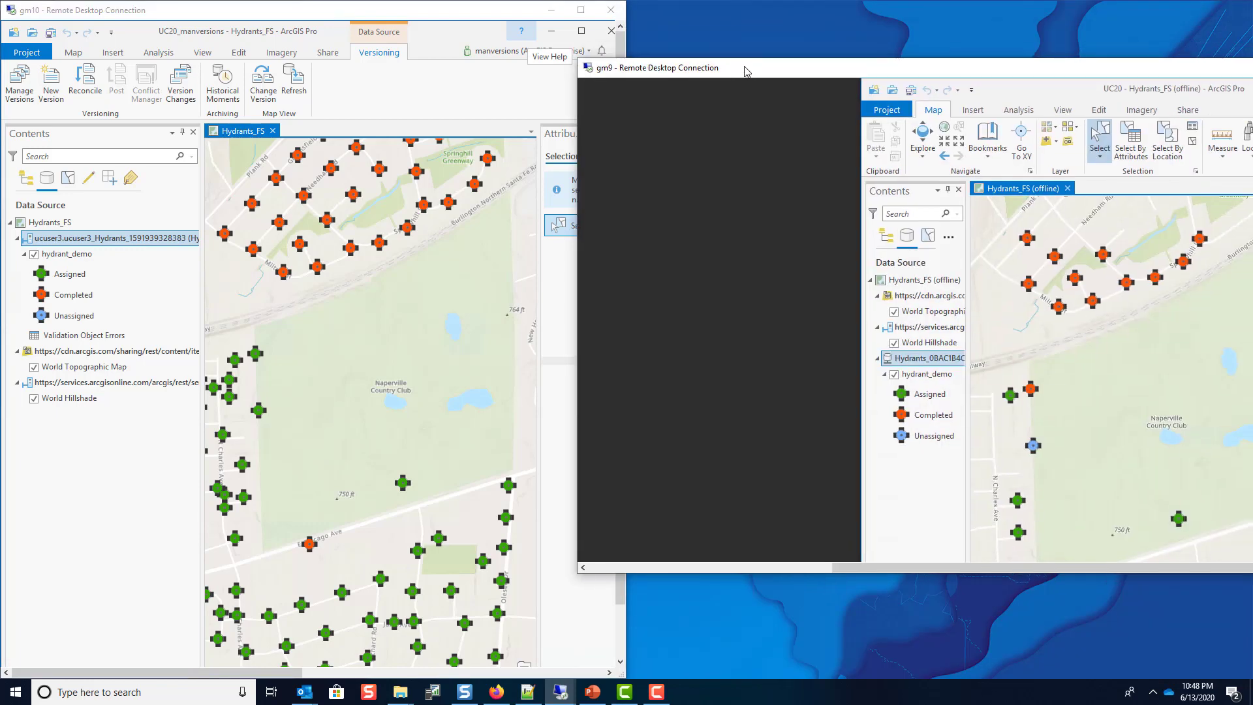
pyautogui.doubleClick(747, 70)
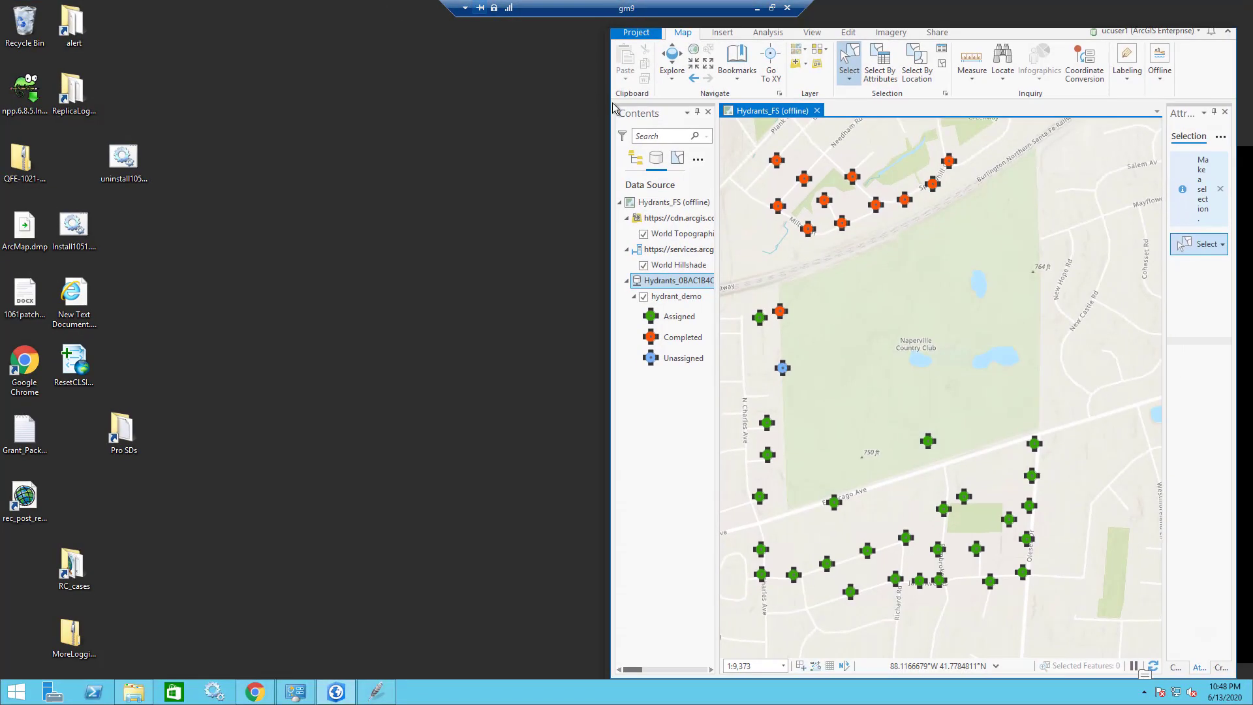
pyautogui.moveTo(612, 104); pyautogui.dragTo(327, 35)
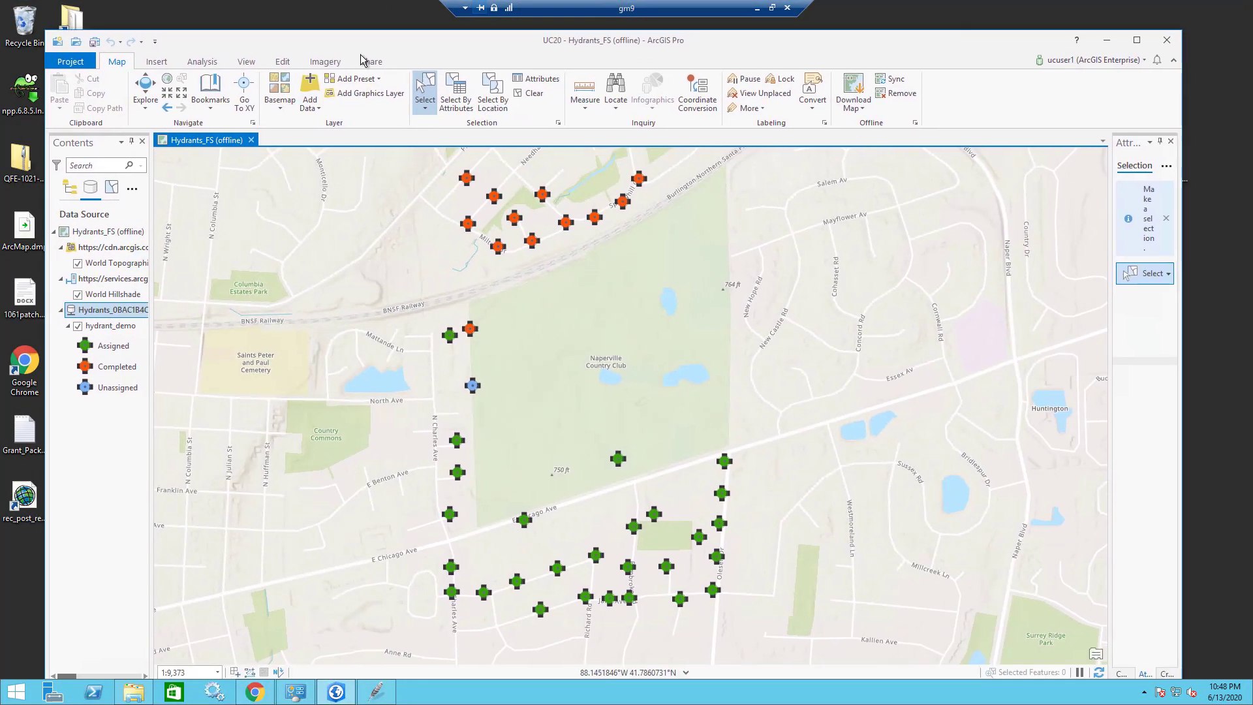
pyautogui.click(1105, 40)
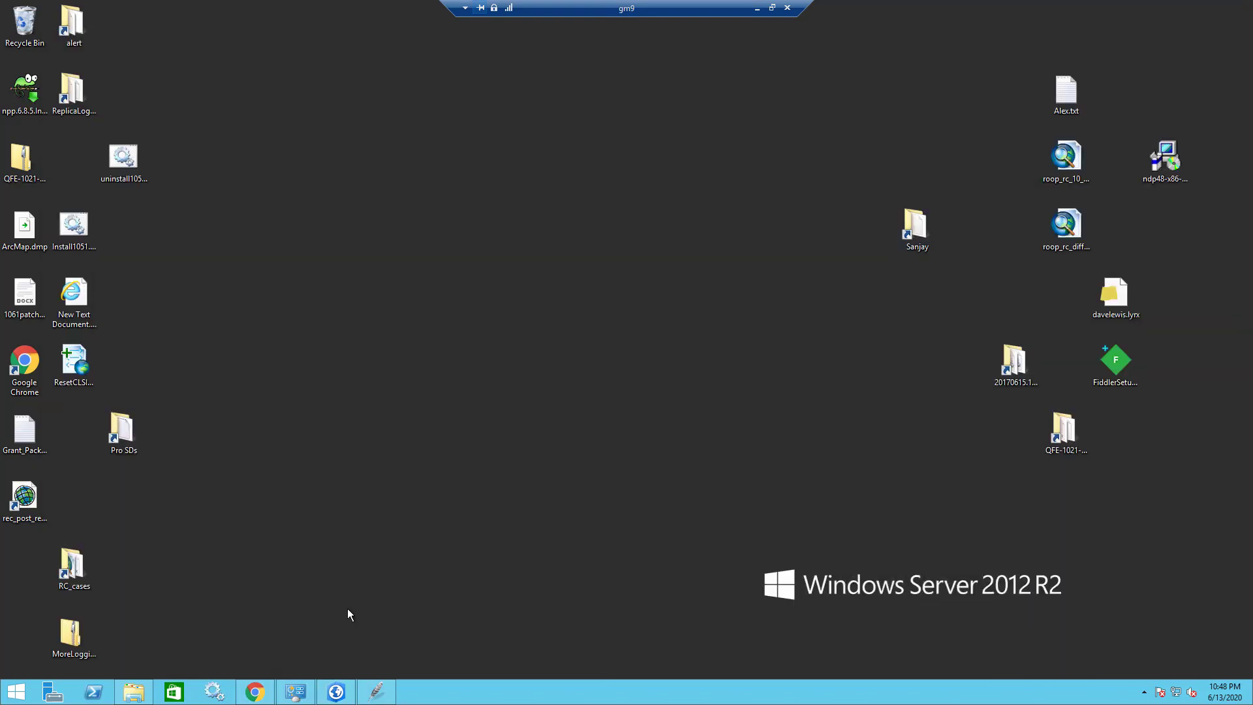
# Step: Scroll the Chrome reconcile-and-post help page to its Python code example, then minimize Chrome
pyautogui.click(255, 692)
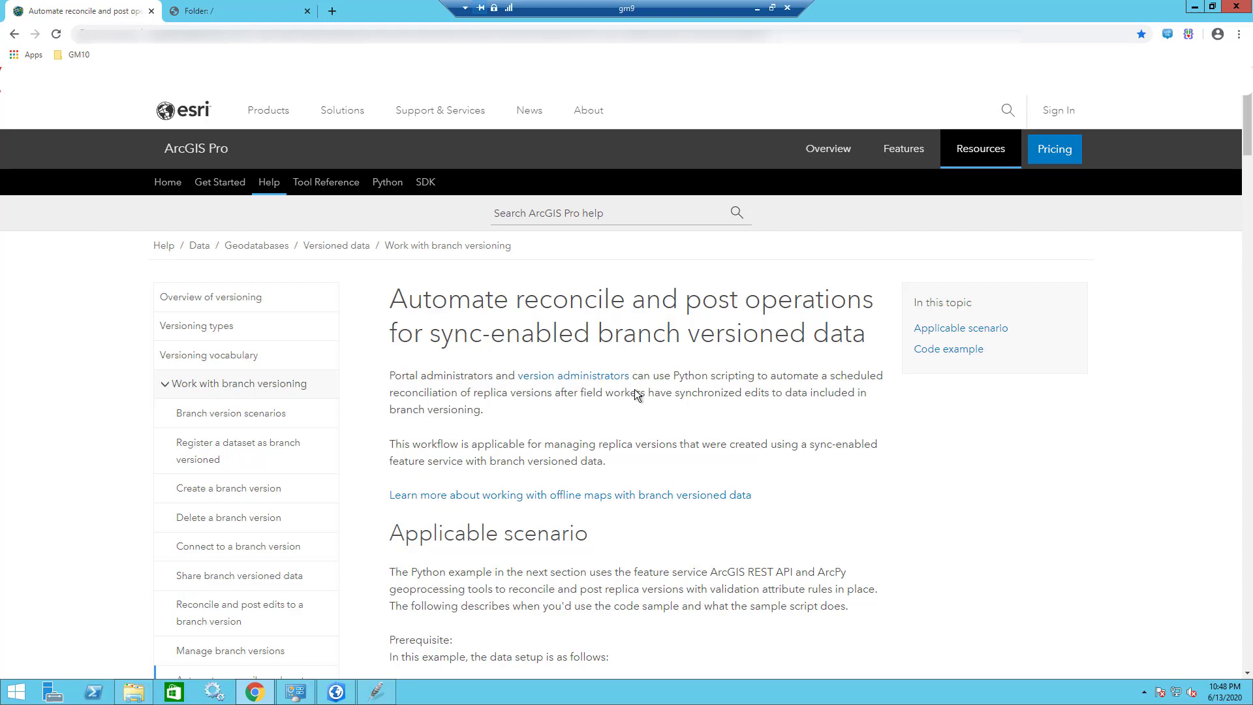
pyautogui.scroll(-20, 639, 393)
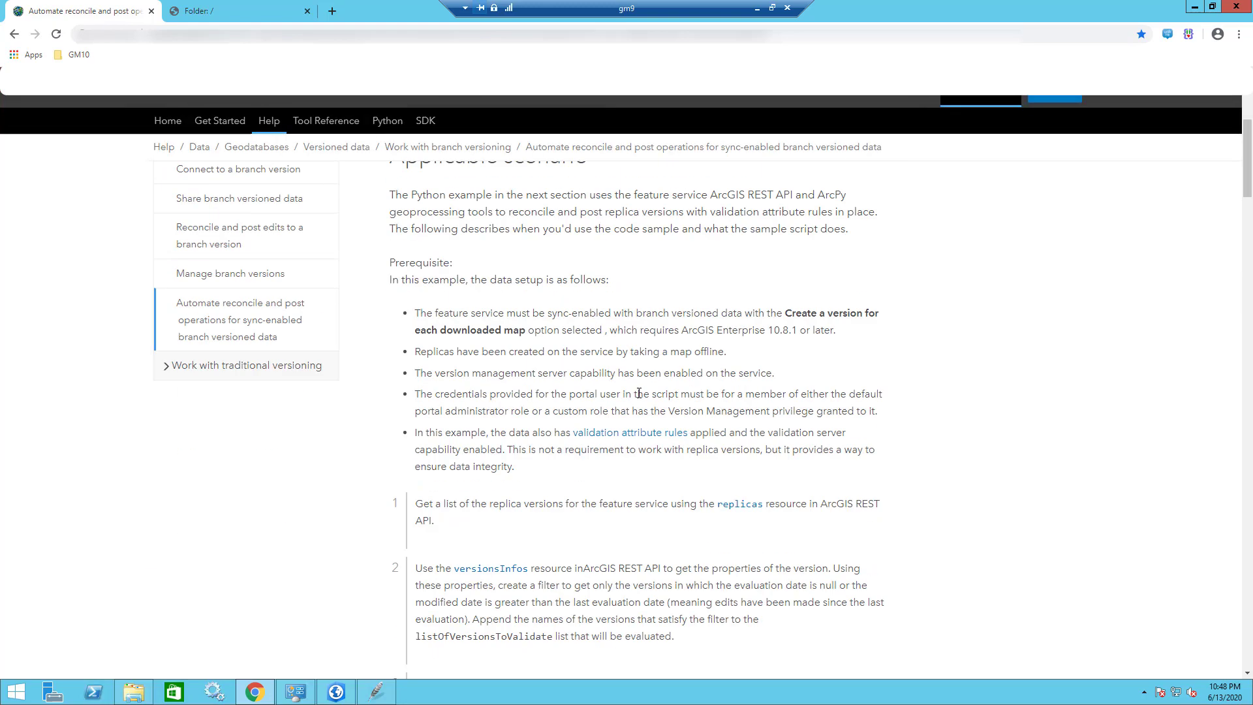
pyautogui.scroll(-1, 638, 396)
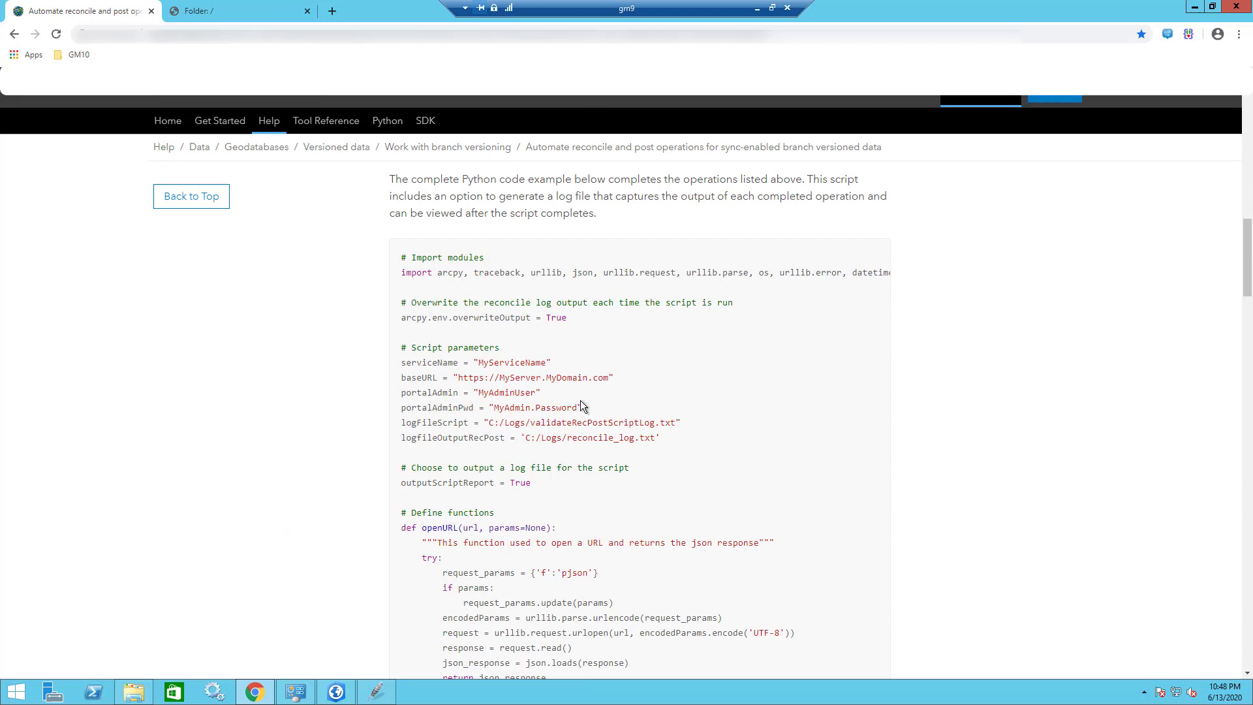
pyautogui.click(1194, 7)
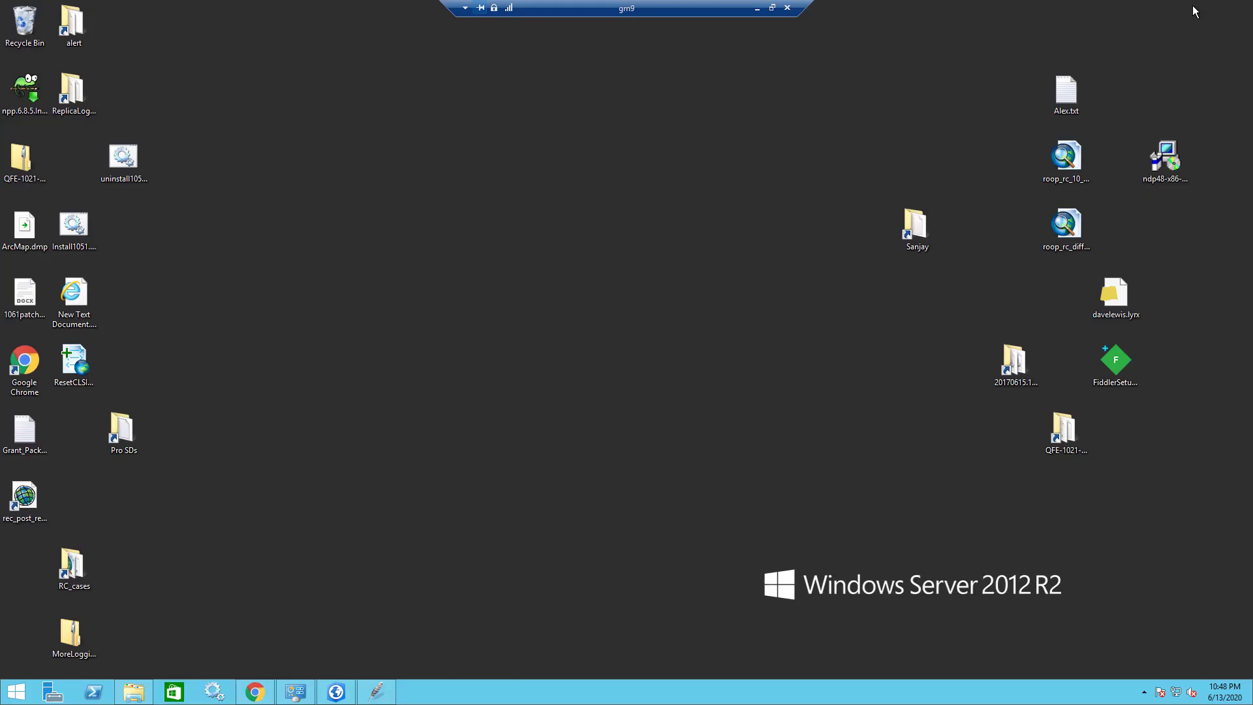
# Step: Debug the reconcile-and-post script in Wing IDE until it pauses at the portal sign-in line 89
pyautogui.click(379, 690)
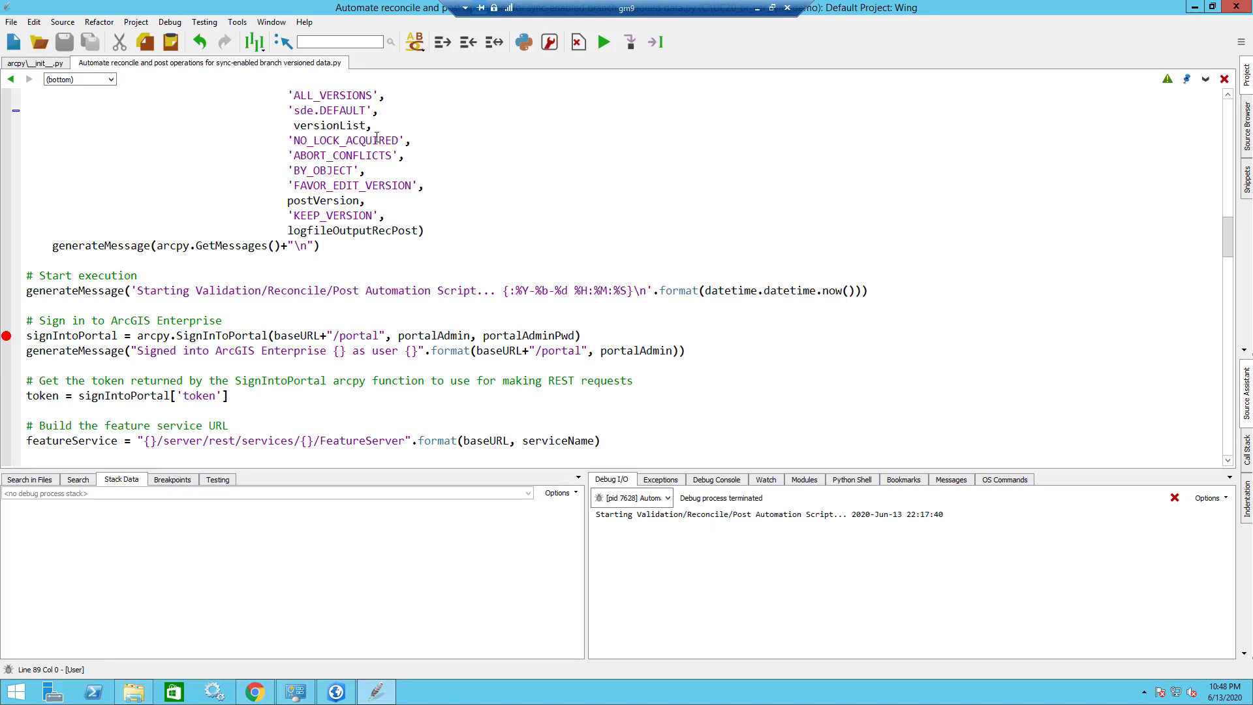
pyautogui.click(604, 43)
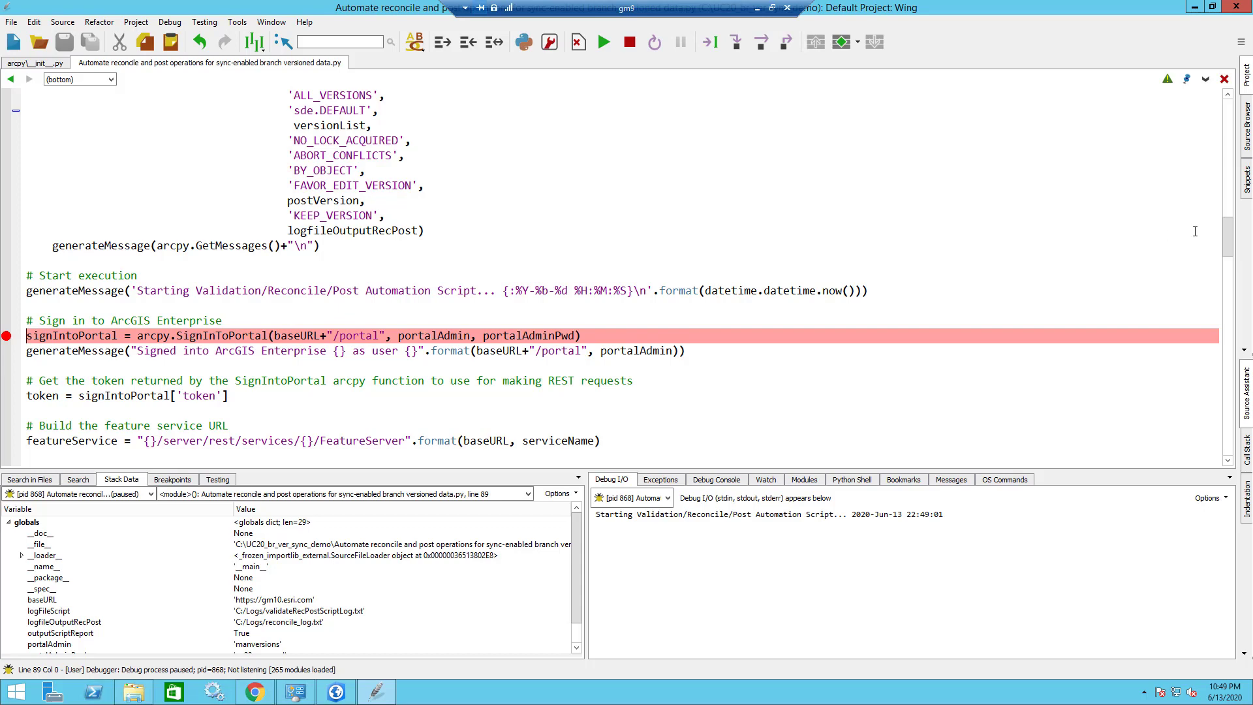
pyautogui.moveTo(1228, 244); pyautogui.dragTo(1228, 114)
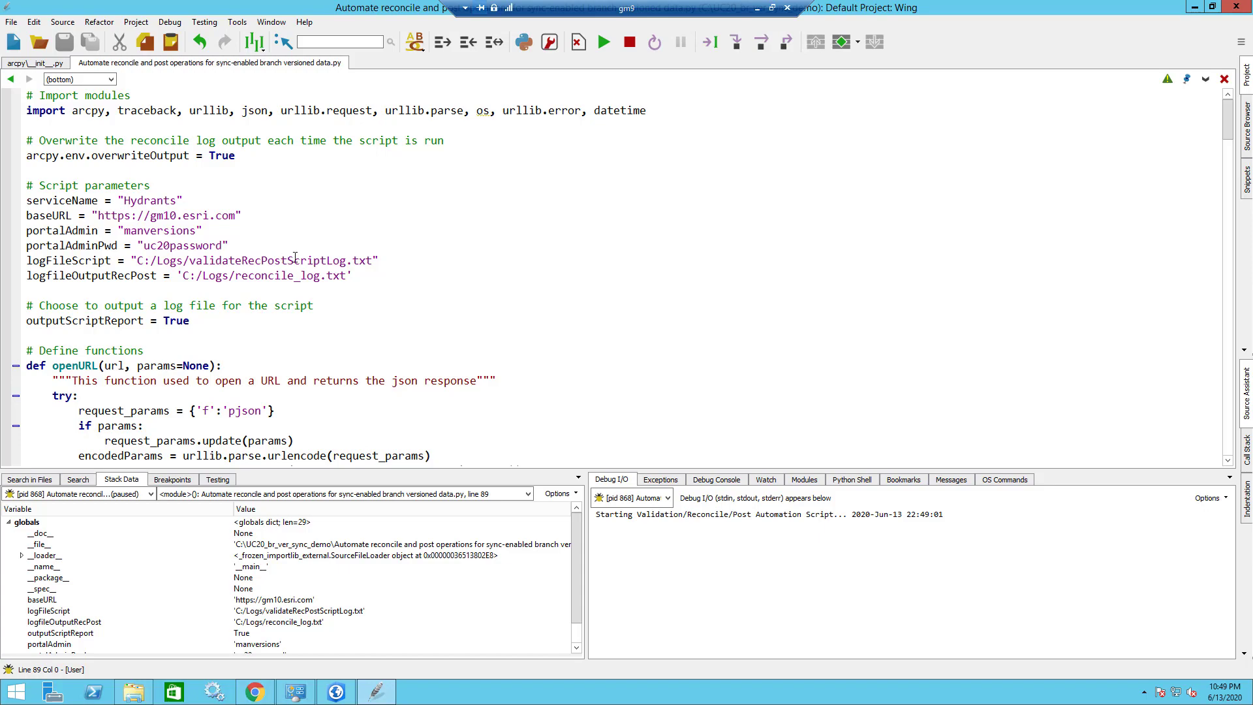
# Step: Continue past portal sign-in and inspect the replicas?returnVersion=true request URL
pyautogui.scroll(-20, 492, 322)
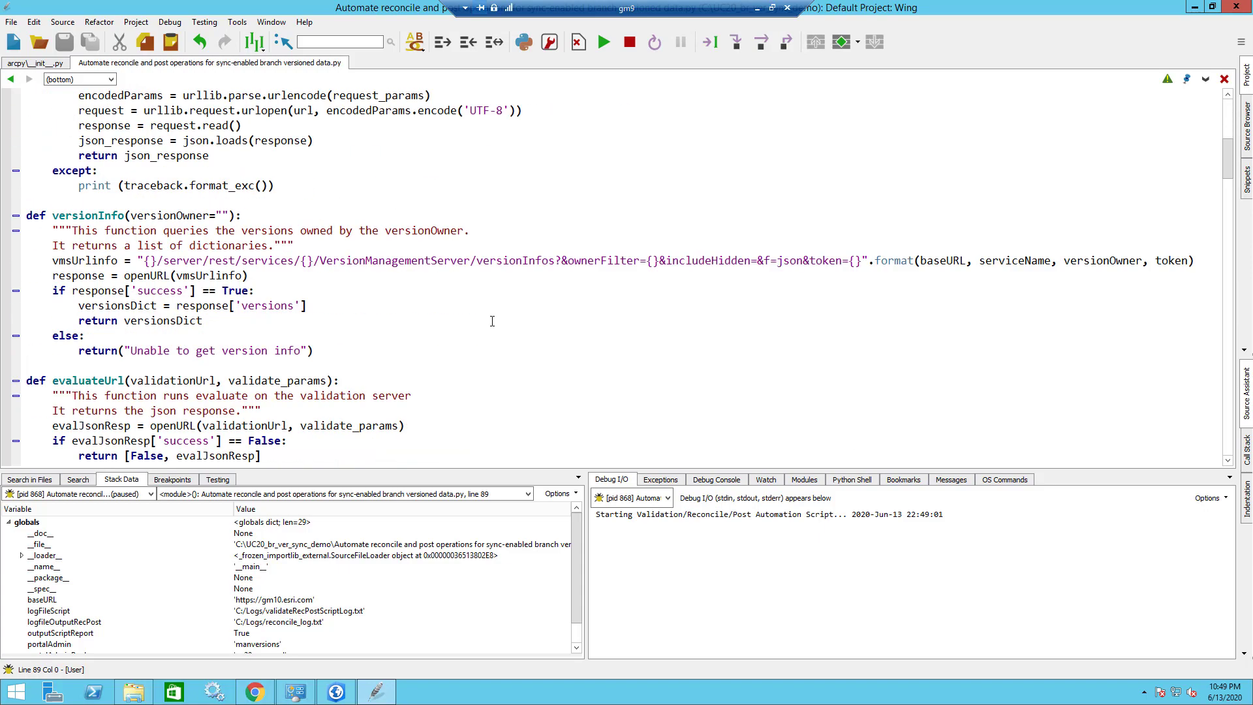
pyautogui.scroll(-3, 492, 321)
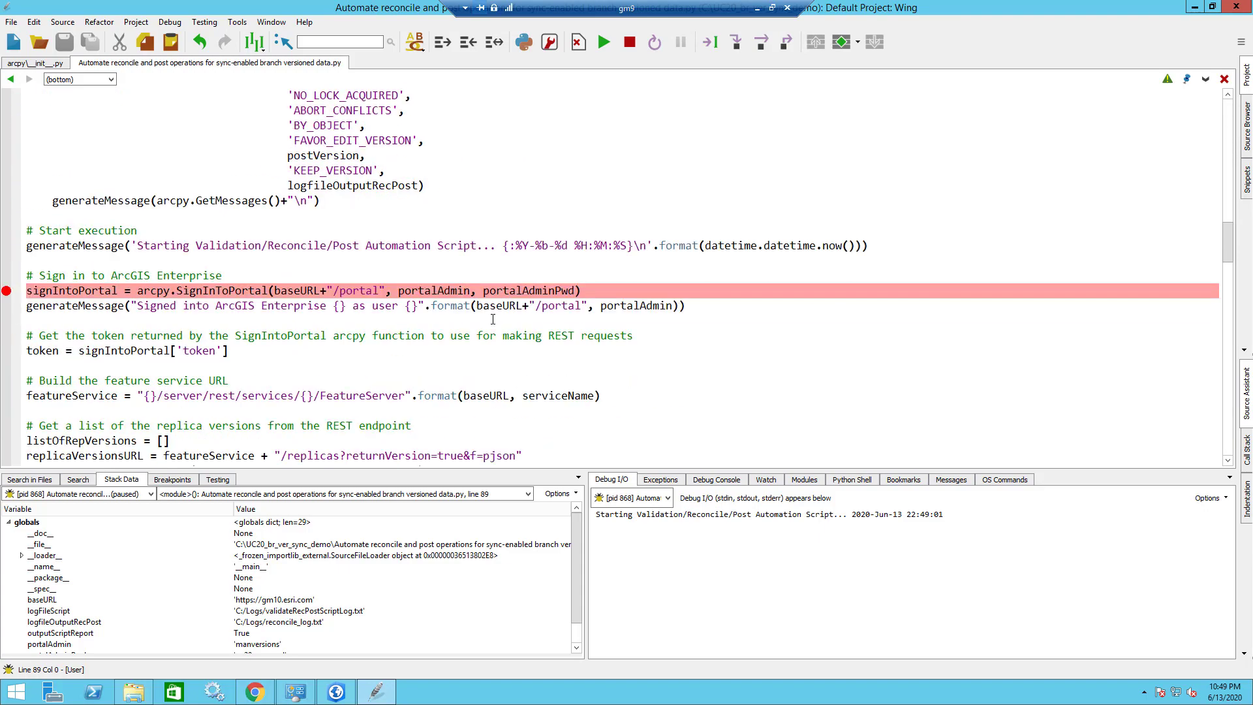
pyautogui.click(603, 43)
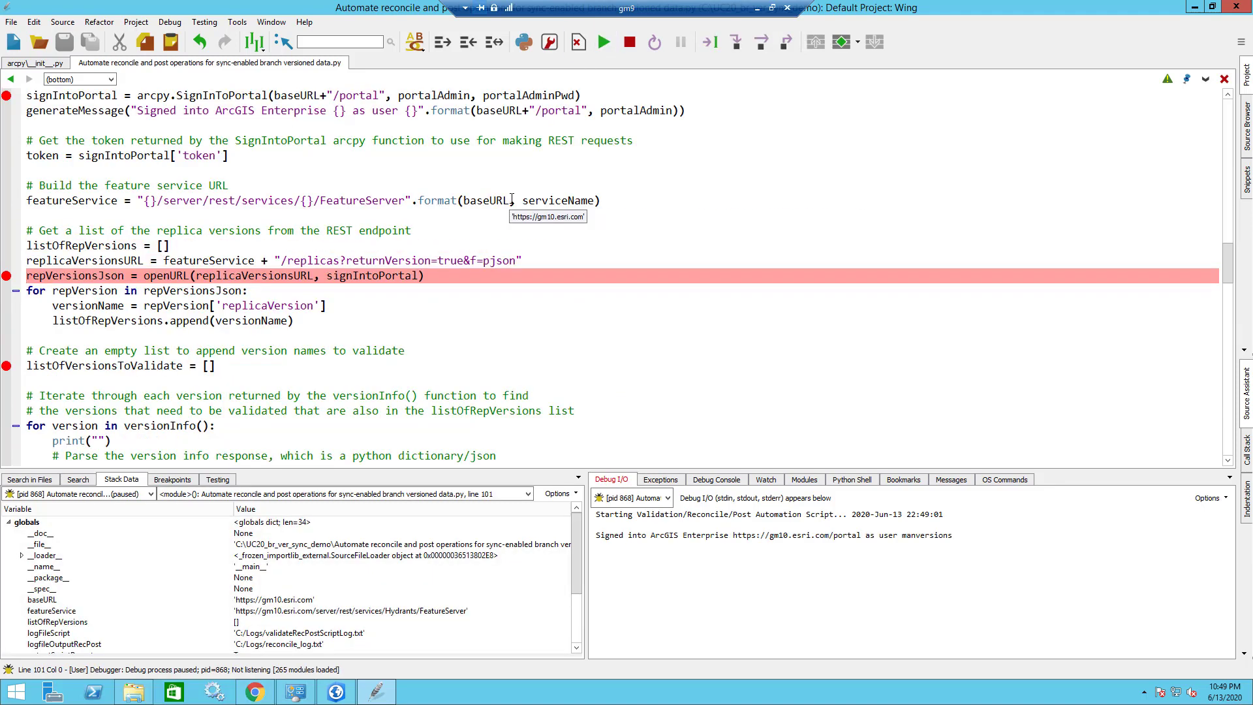
pyautogui.scroll(-1, 496, 209)
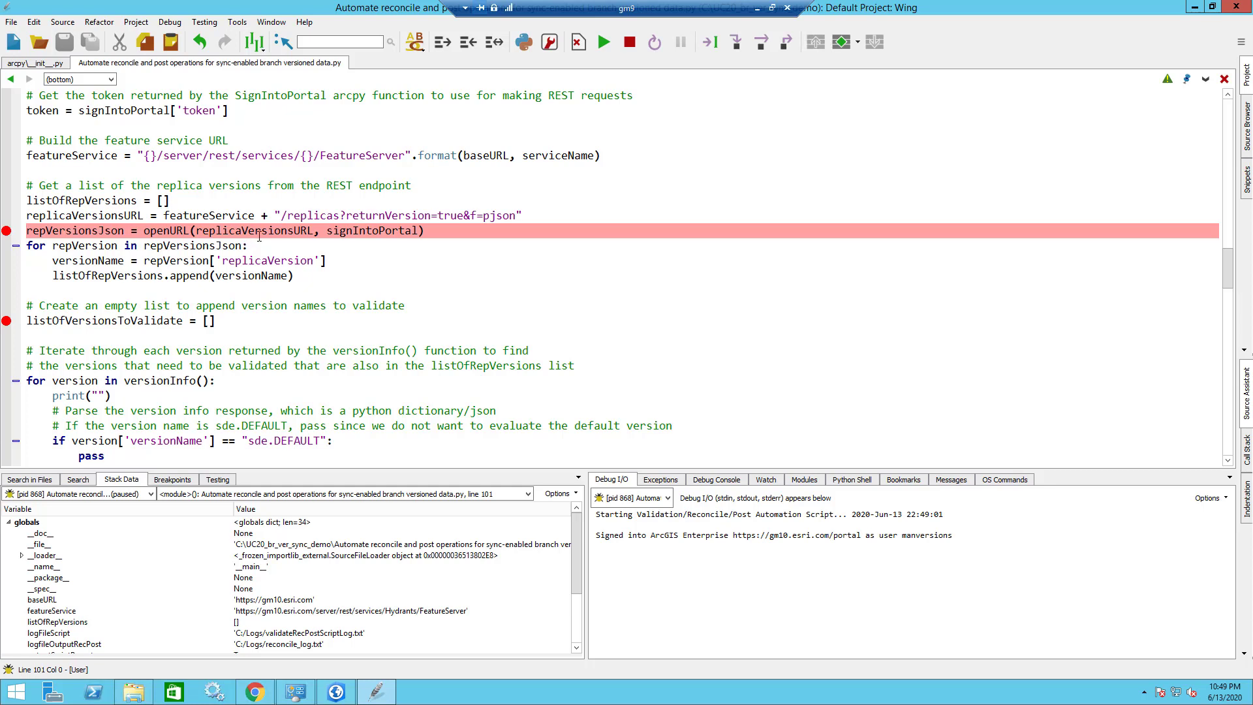
pyautogui.click(288, 215)
pyautogui.moveTo(297, 216); pyautogui.dragTo(463, 216)
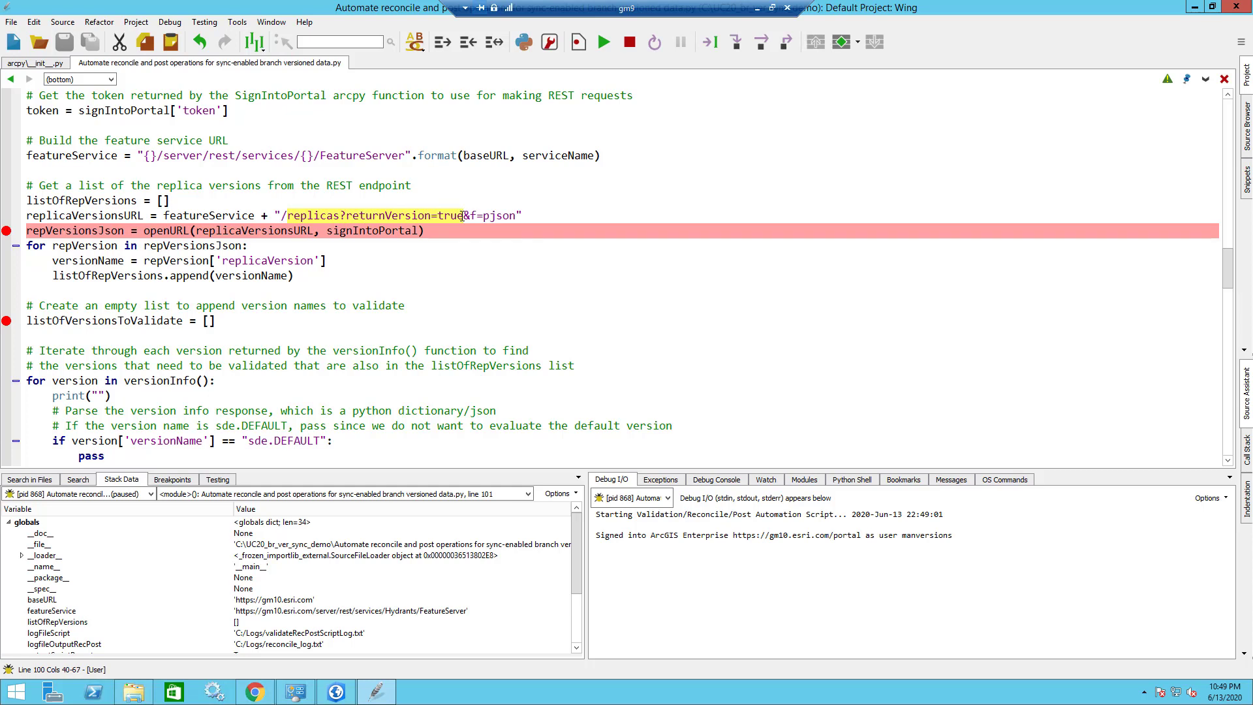
pyautogui.click(337, 270)
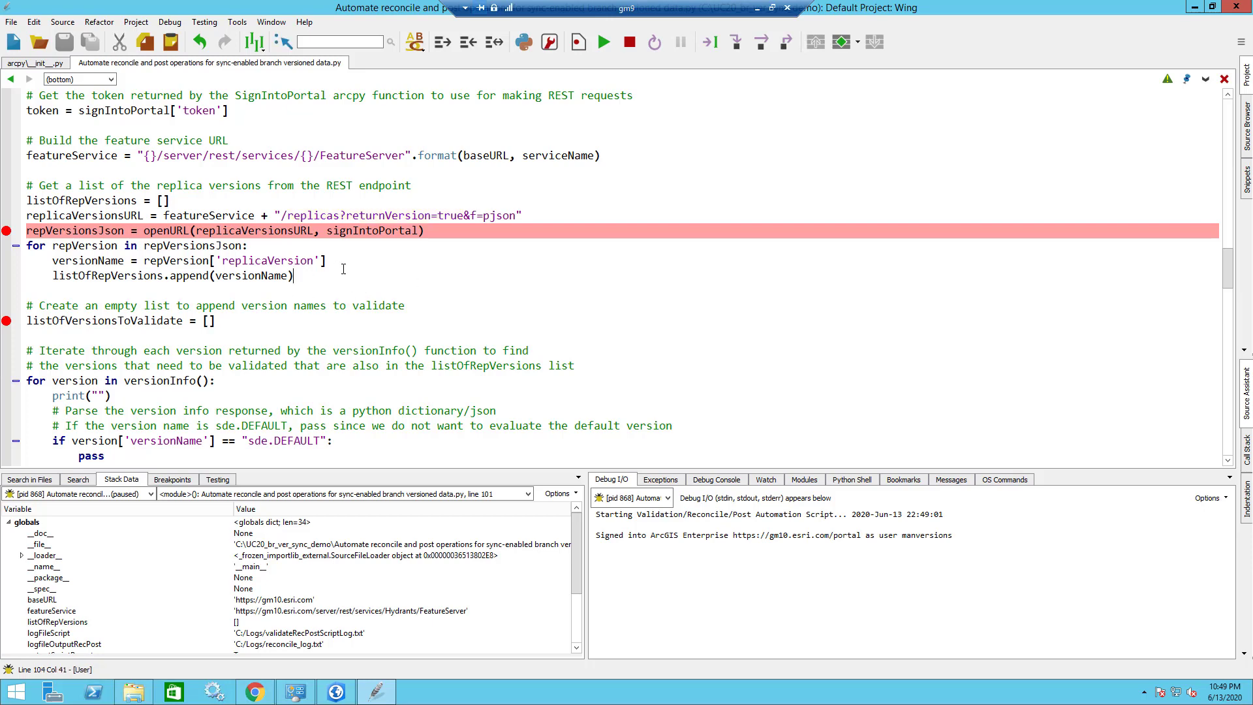
# Step: Continue the script until the replica version list is filled, reviewing the code below
pyautogui.click(603, 43)
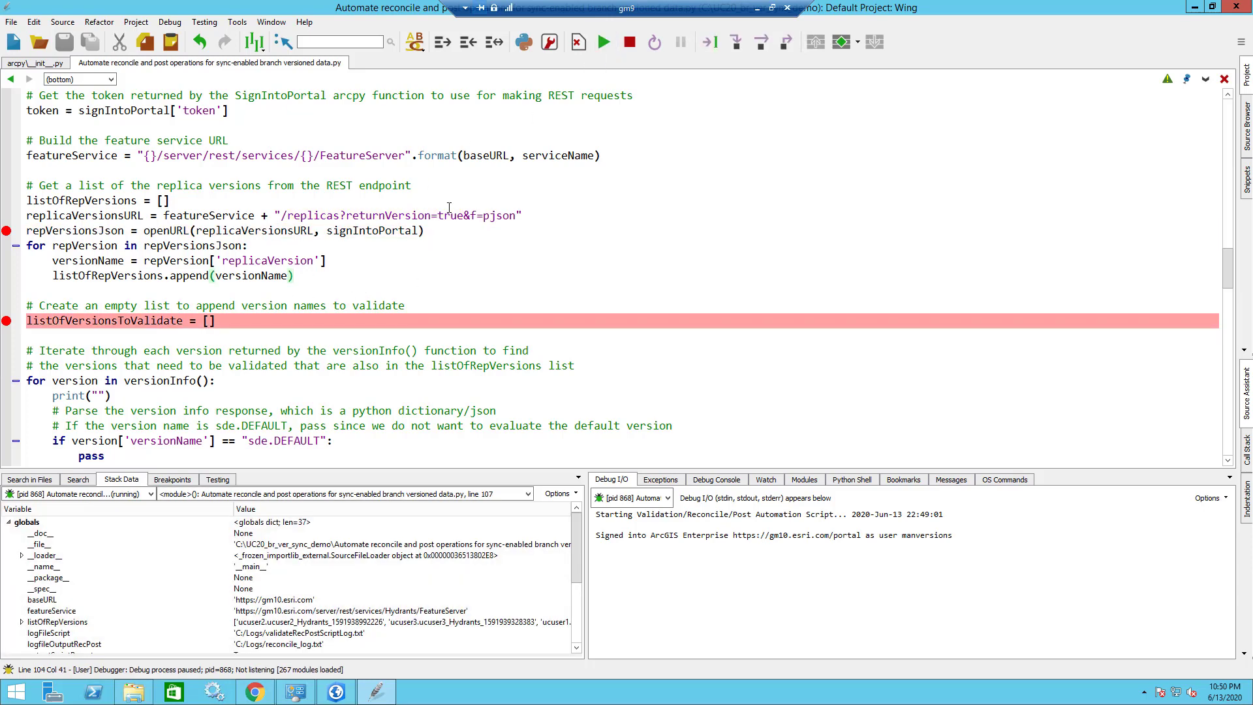
pyautogui.scroll(-4, 449, 207)
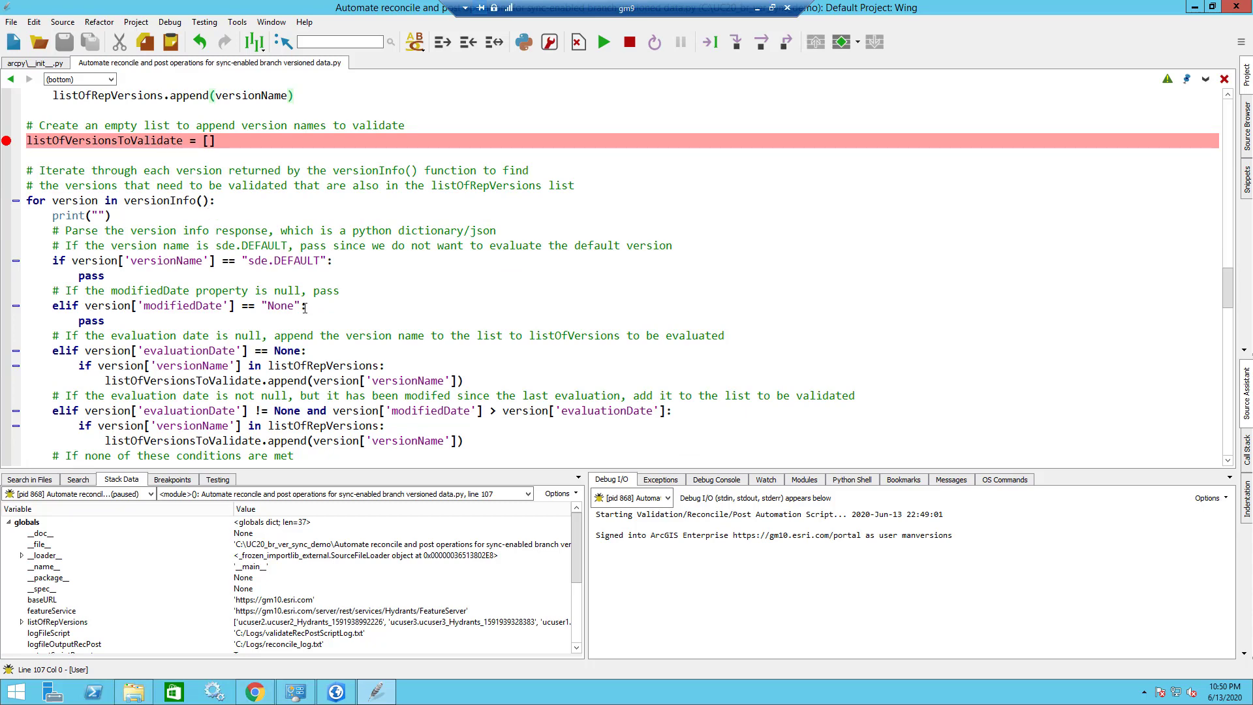
pyautogui.scroll(-1, 306, 310)
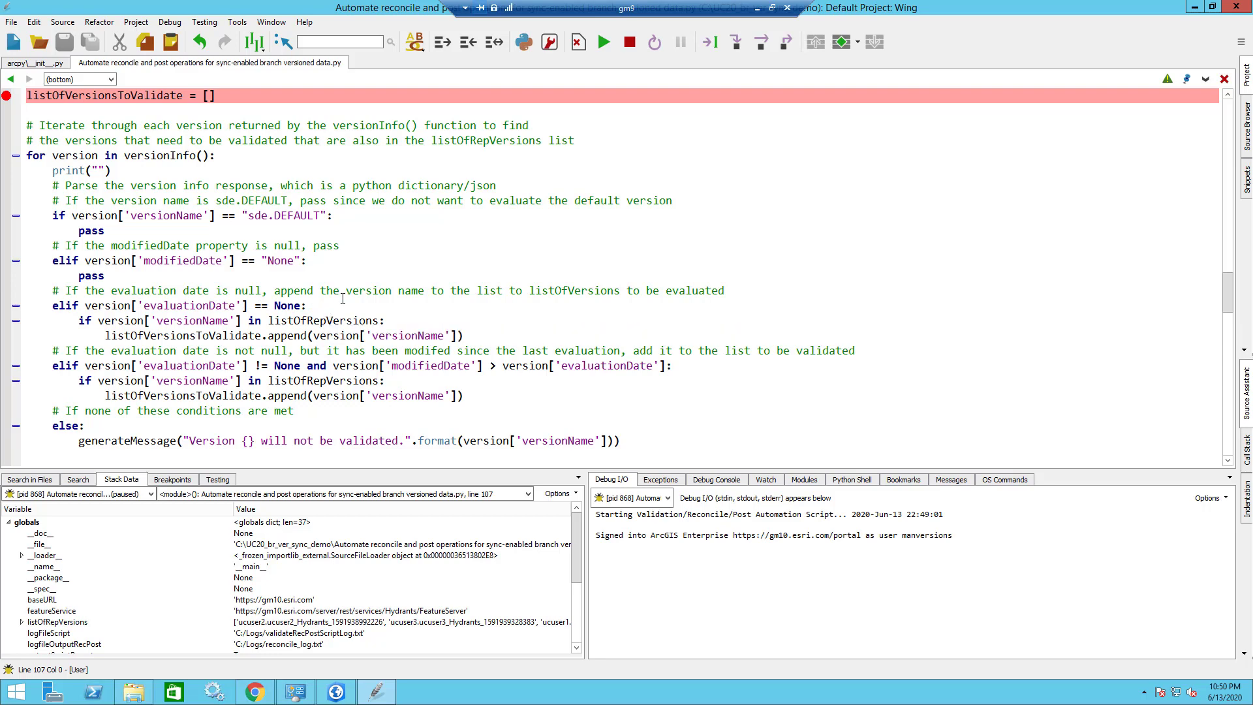
pyautogui.scroll(-1, 343, 298)
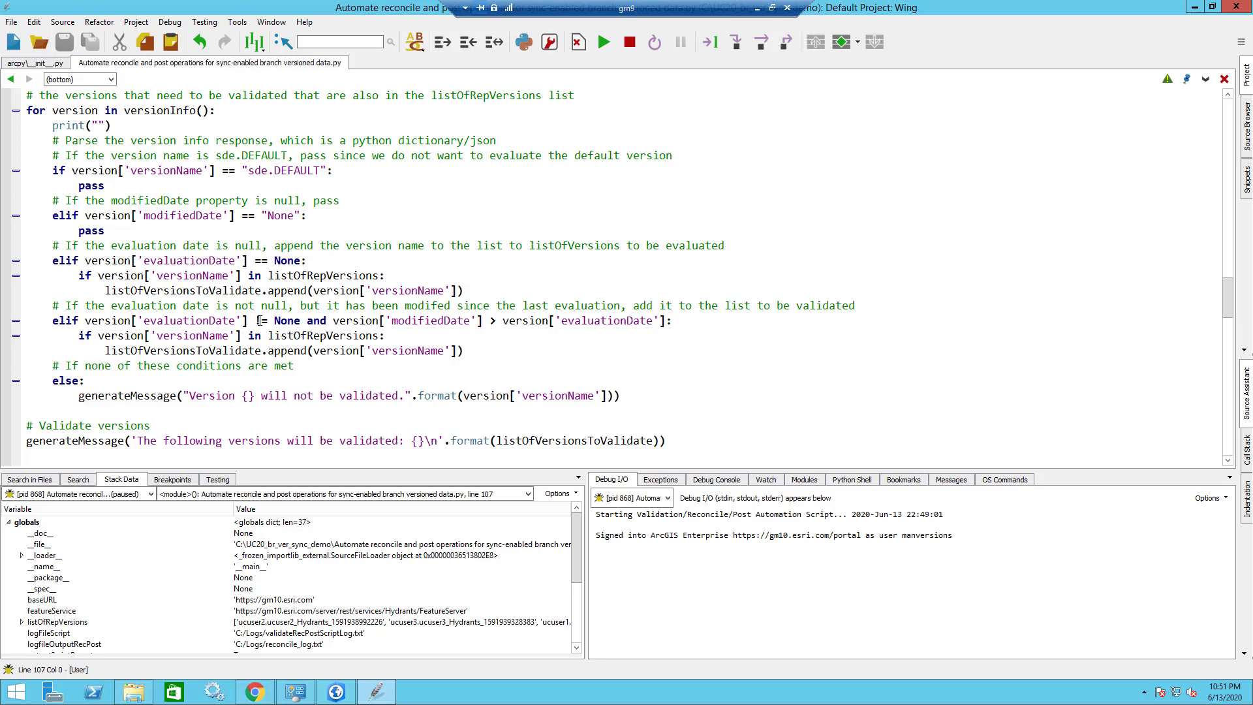
pyautogui.scroll(-3, 316, 313)
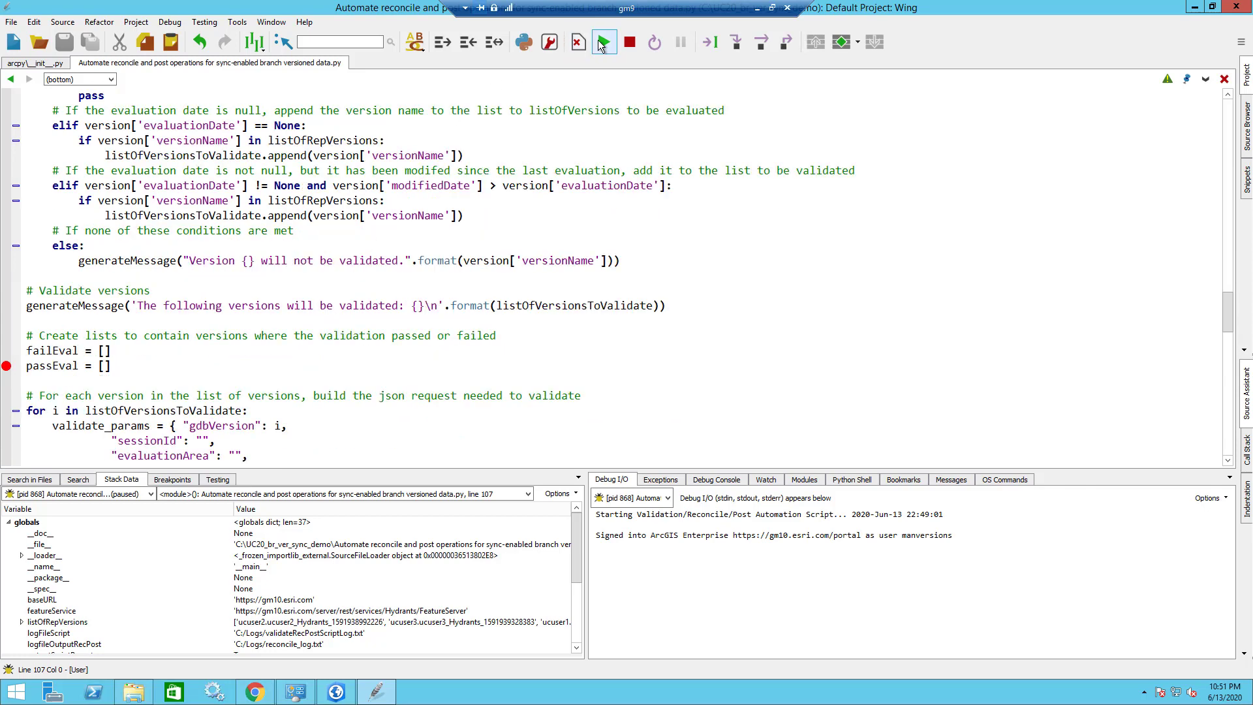
# Step: Continue until versions to validate print, then breakpoint 'if evalVersion[0] == False:'
pyautogui.click(599, 42)
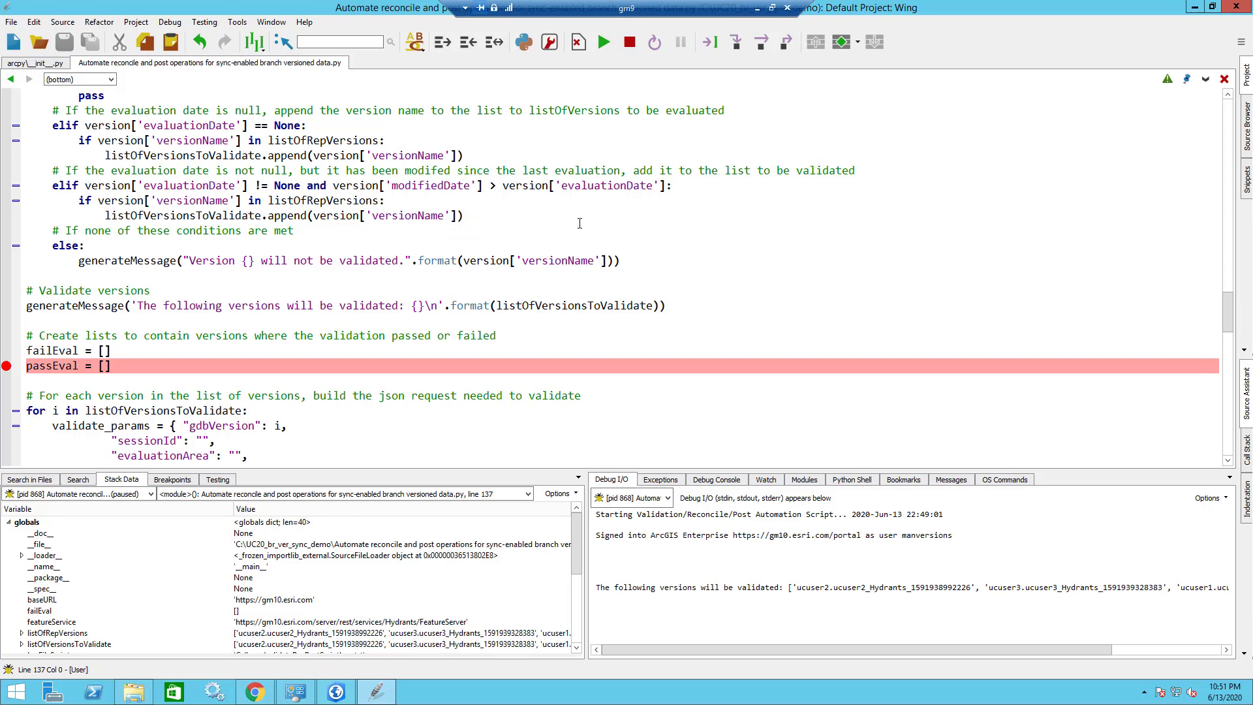
pyautogui.scroll(-3, 579, 223)
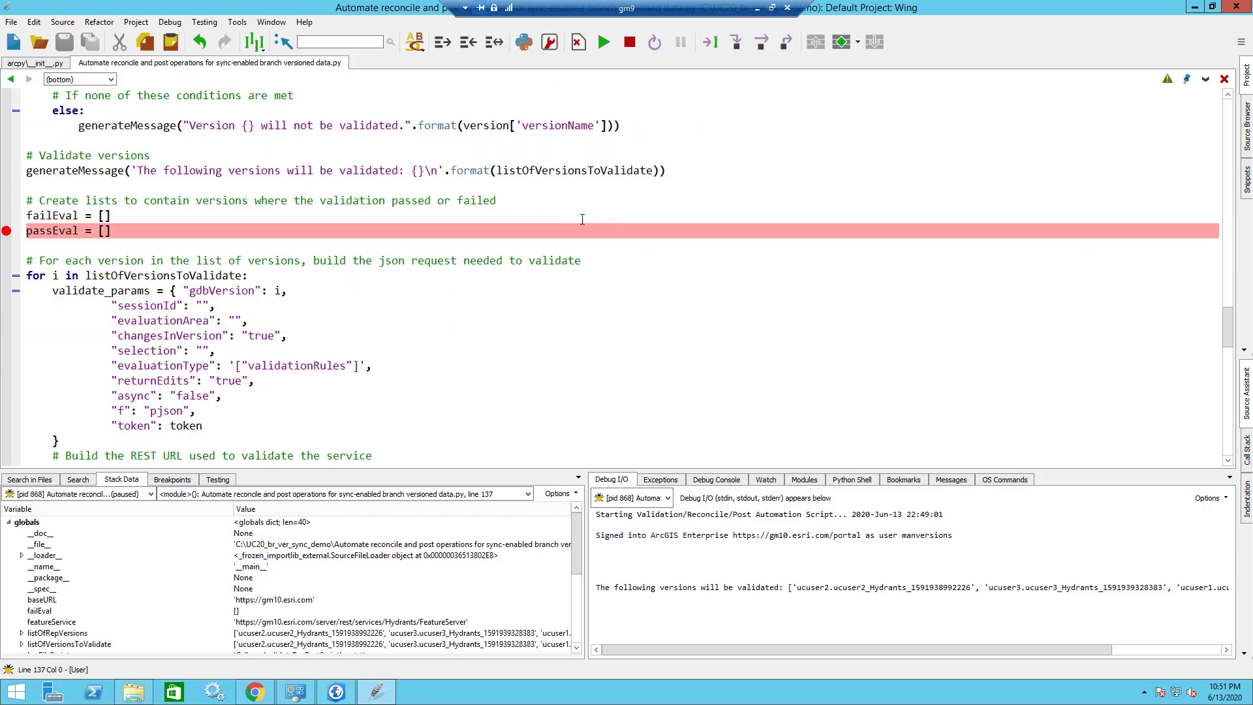
pyautogui.scroll(-1, 555, 235)
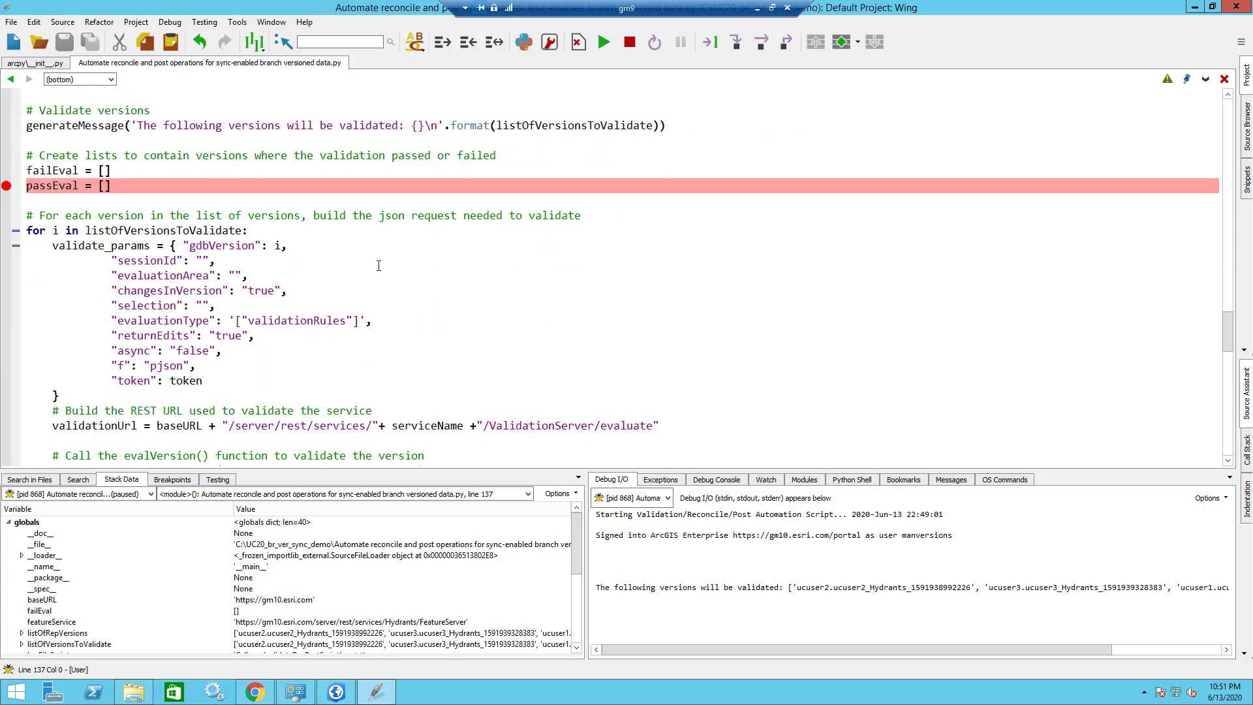
pyautogui.scroll(-1, 378, 265)
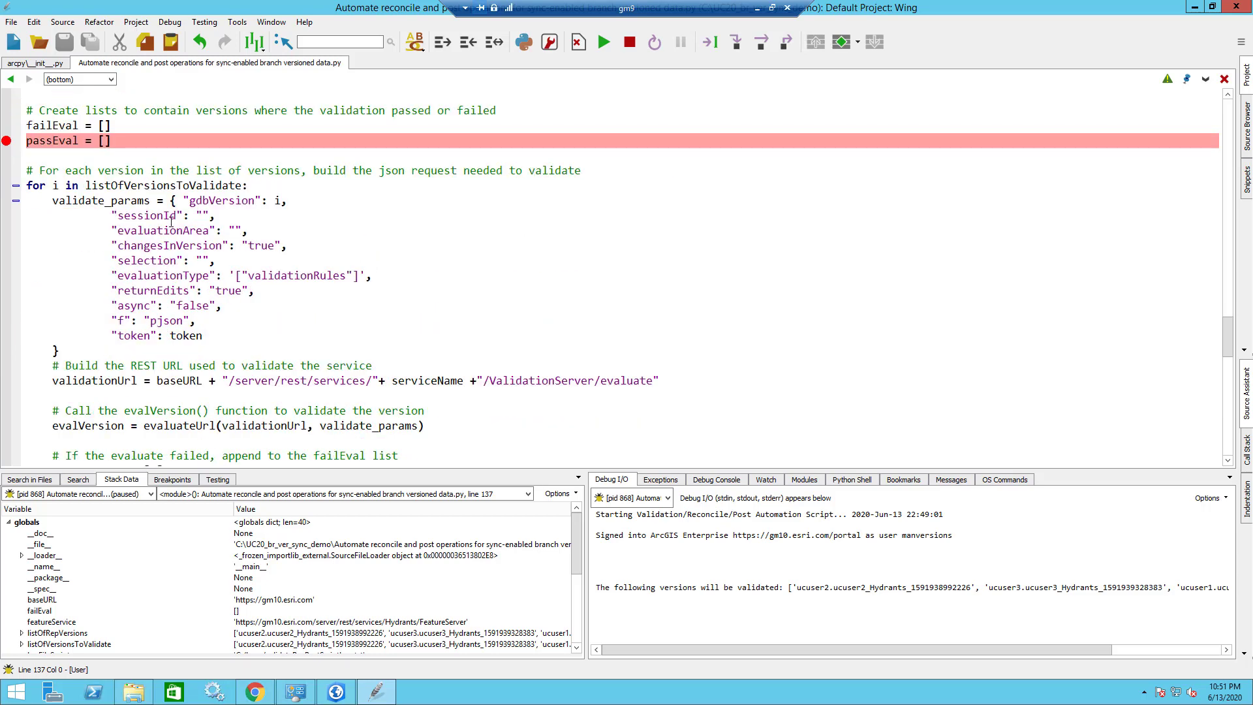
pyautogui.scroll(-3, 217, 246)
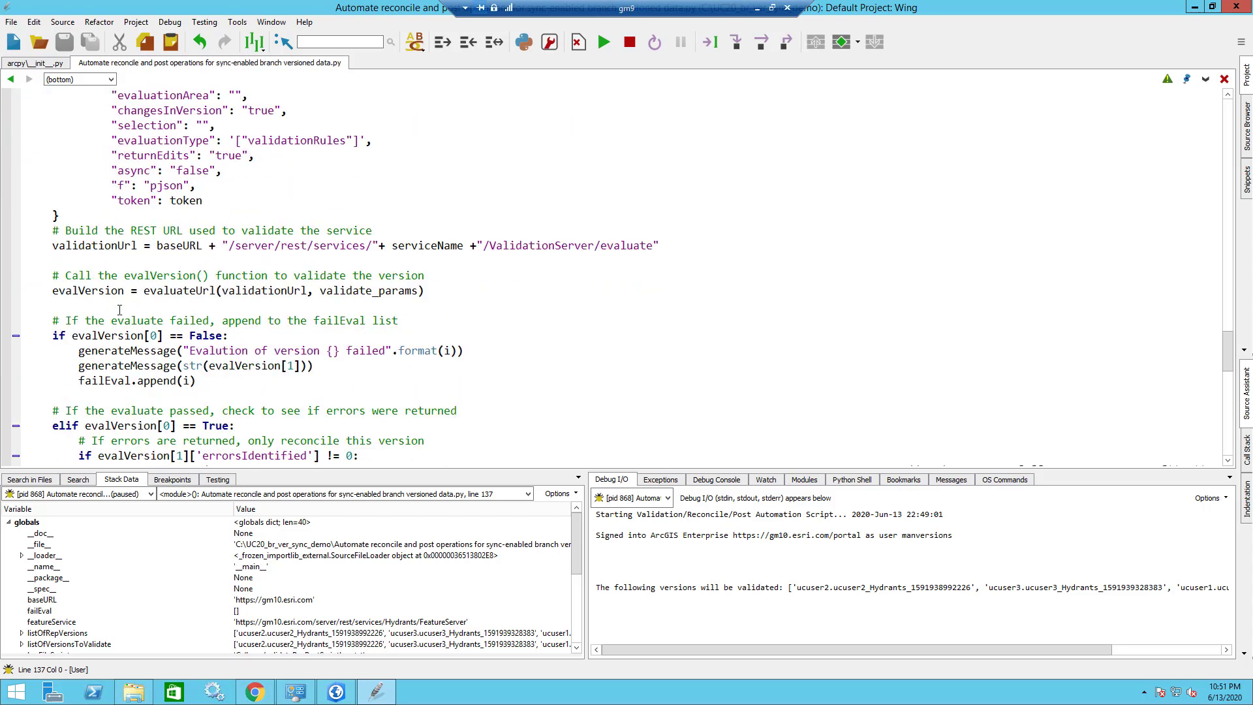
pyautogui.click(7, 335)
# Step: Evaluate the first versions and add a breakpoint on the evaluation-passed branch
pyautogui.click(604, 41)
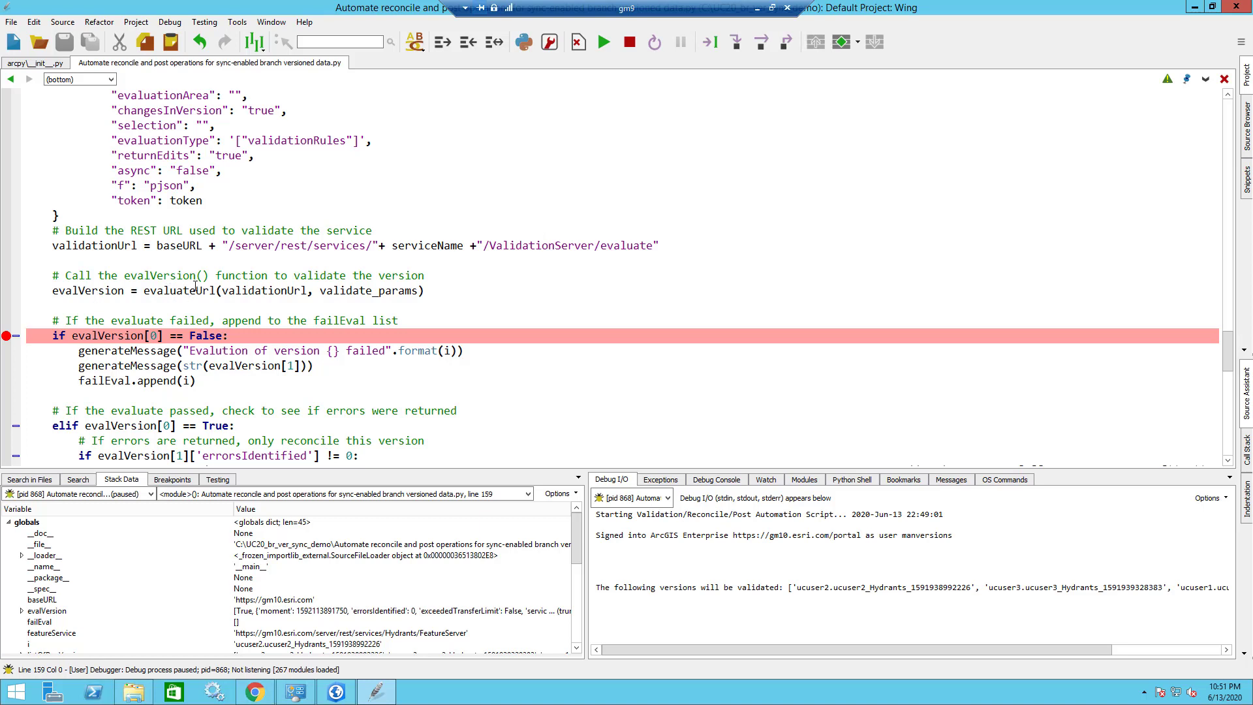
pyautogui.moveTo(196, 286)
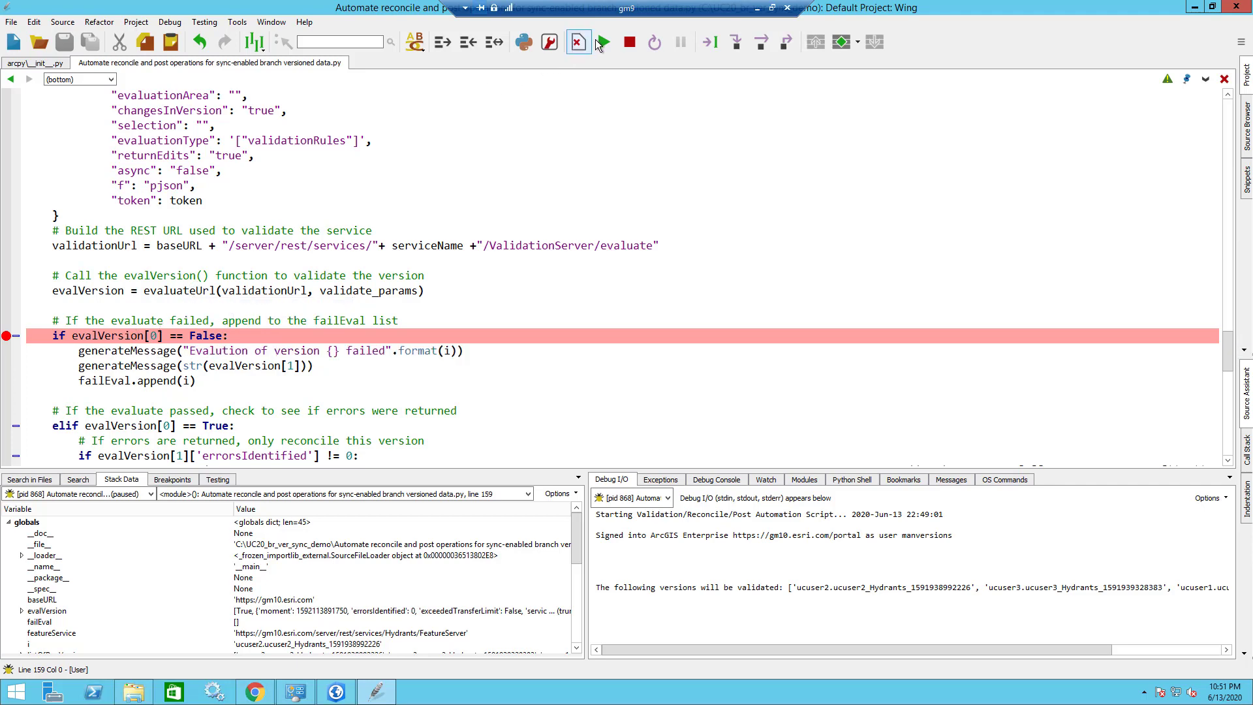
pyautogui.click(602, 42)
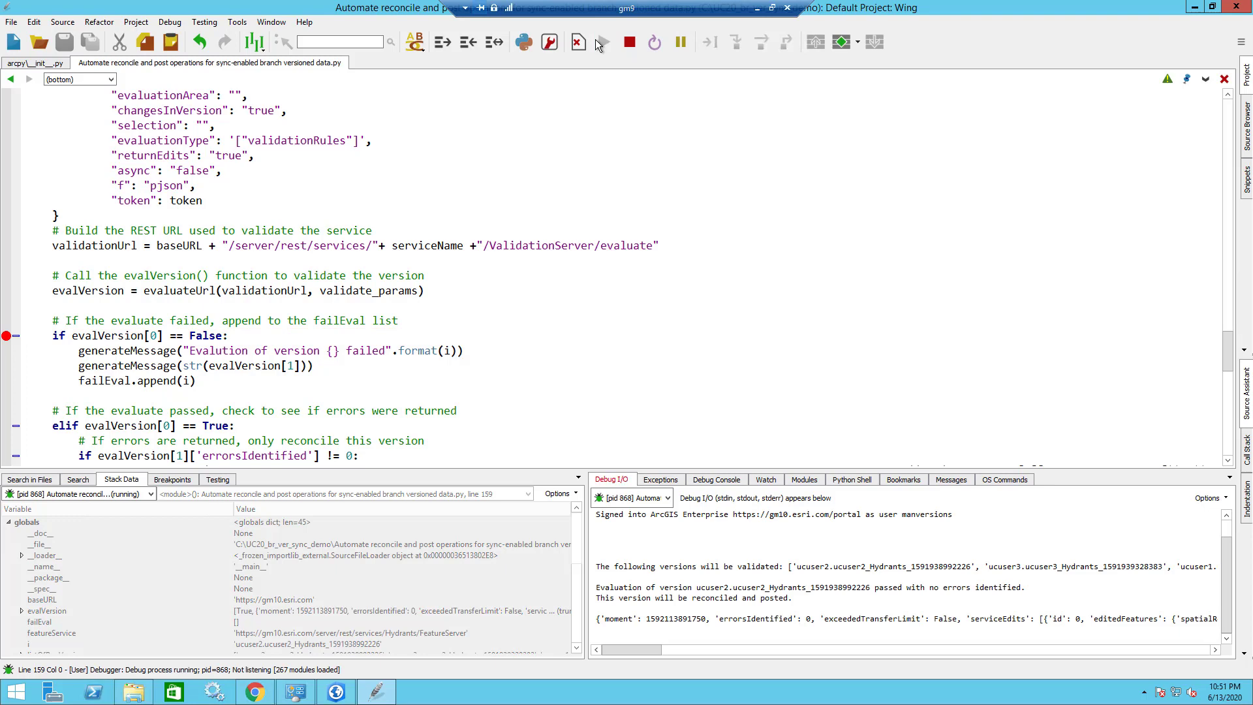
pyautogui.click(6, 415)
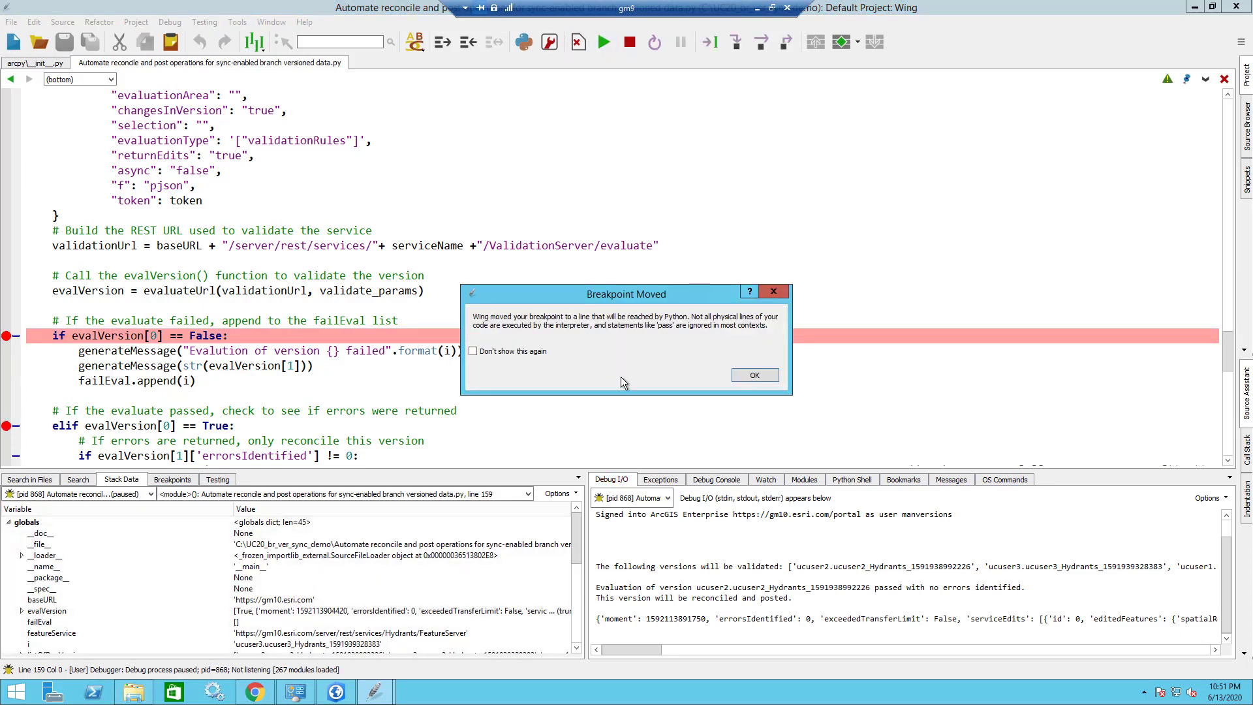
pyautogui.click(740, 375)
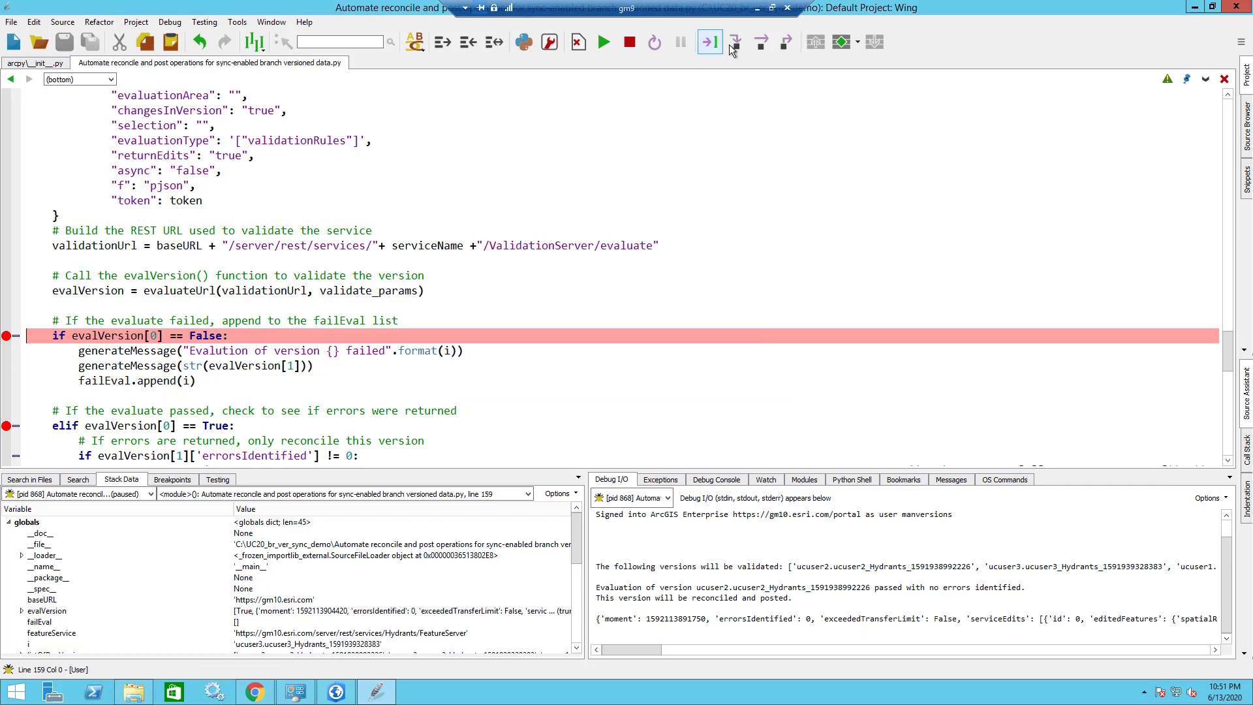
# Step: Step through the remaining checks, remove both breakpoints, and continue to the recPostVersions(passEval, True) call
pyautogui.press('F5')
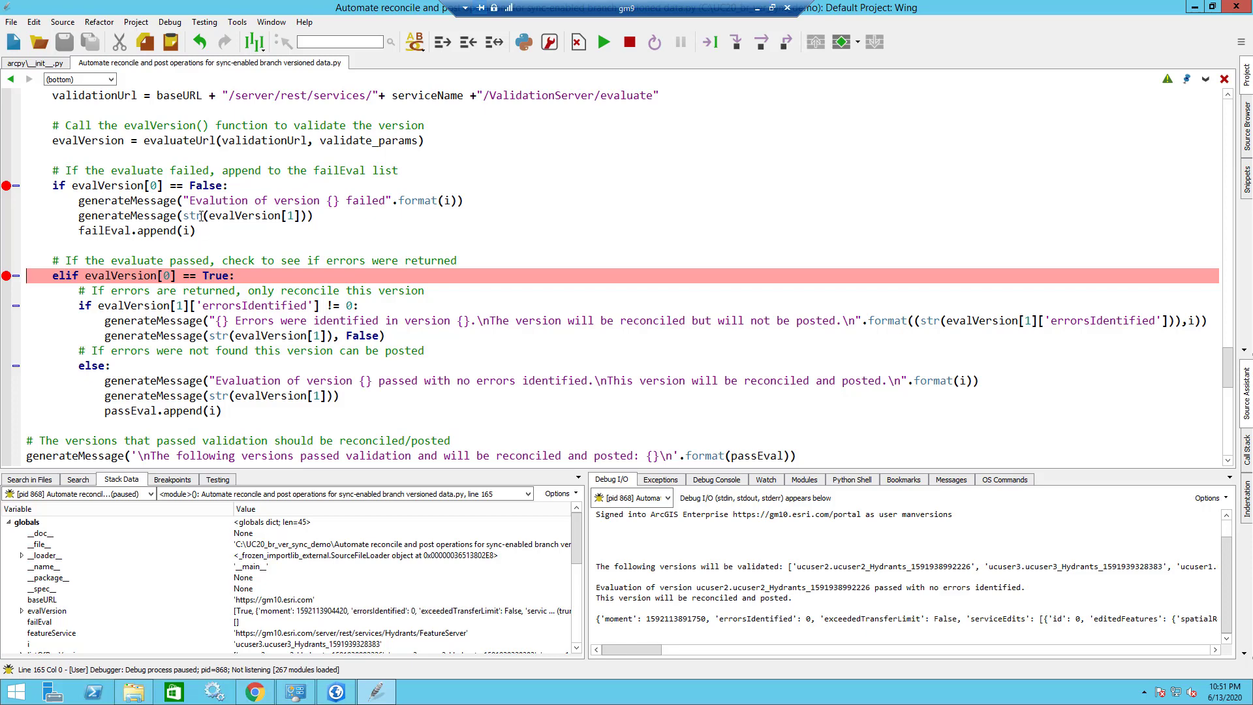
pyautogui.press('F6')
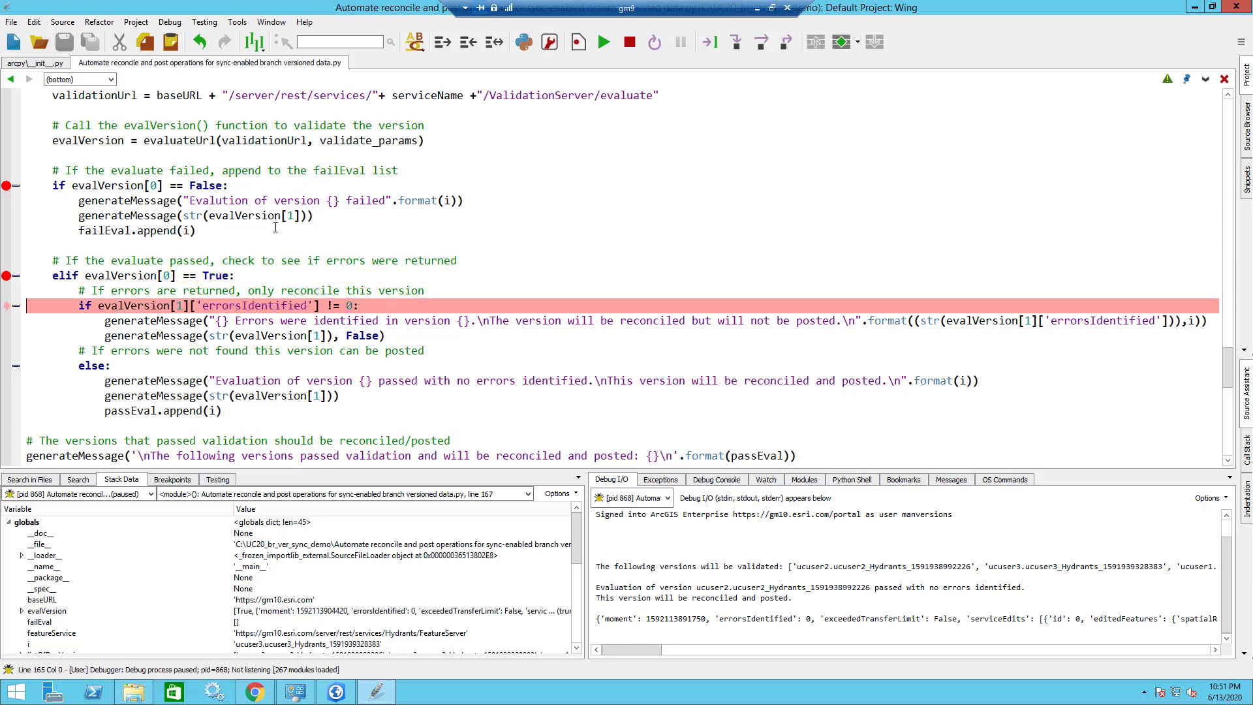
pyautogui.click(8, 276)
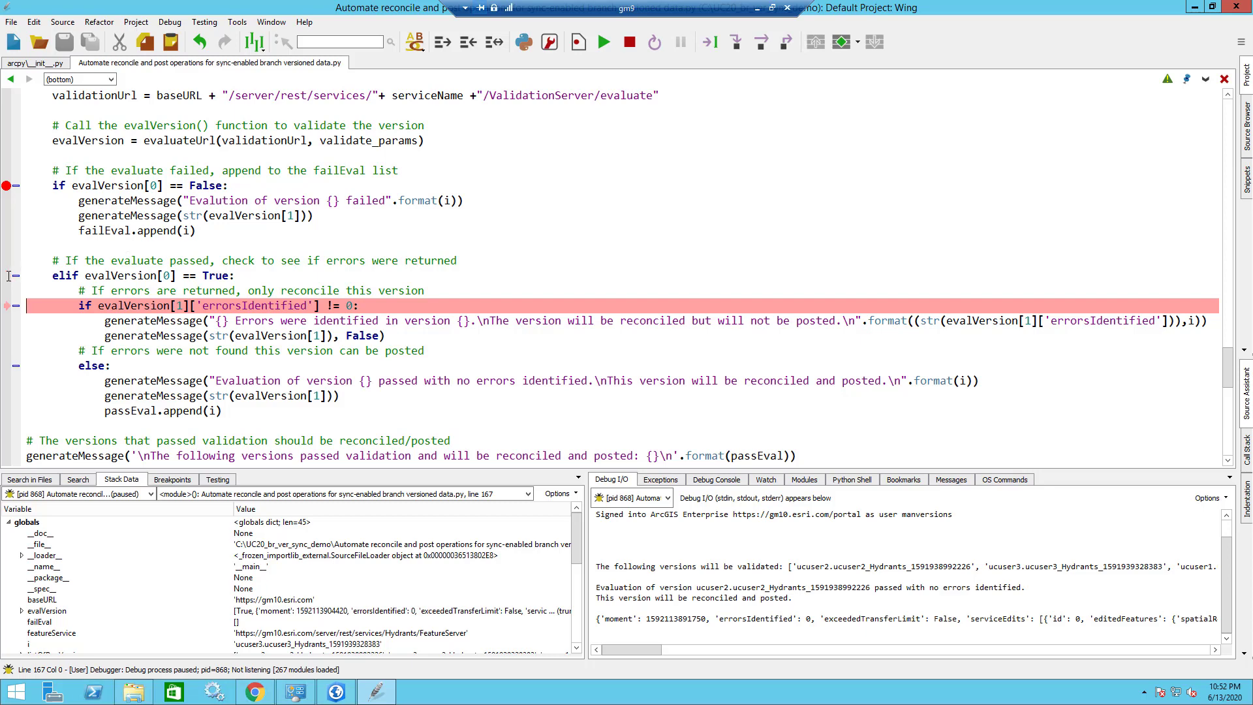
pyautogui.click(6, 185)
pyautogui.scroll(-3, 186, 214)
pyautogui.scroll(-1, 185, 214)
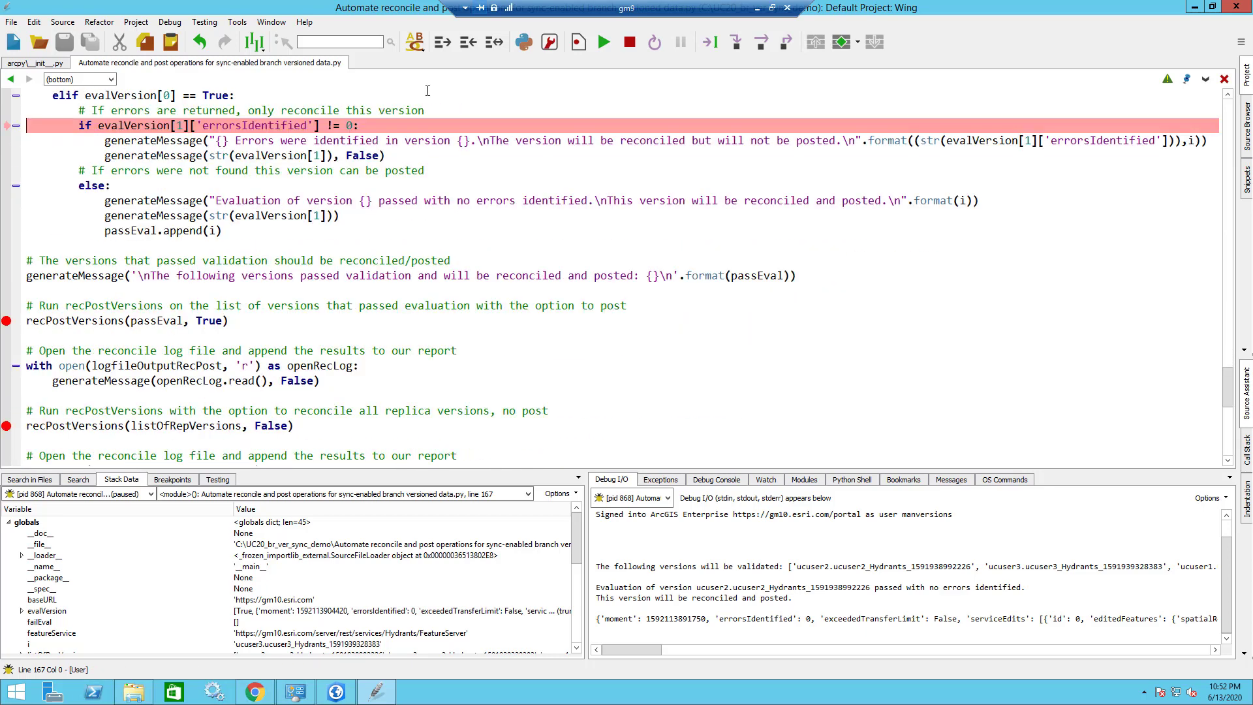
pyautogui.click(601, 45)
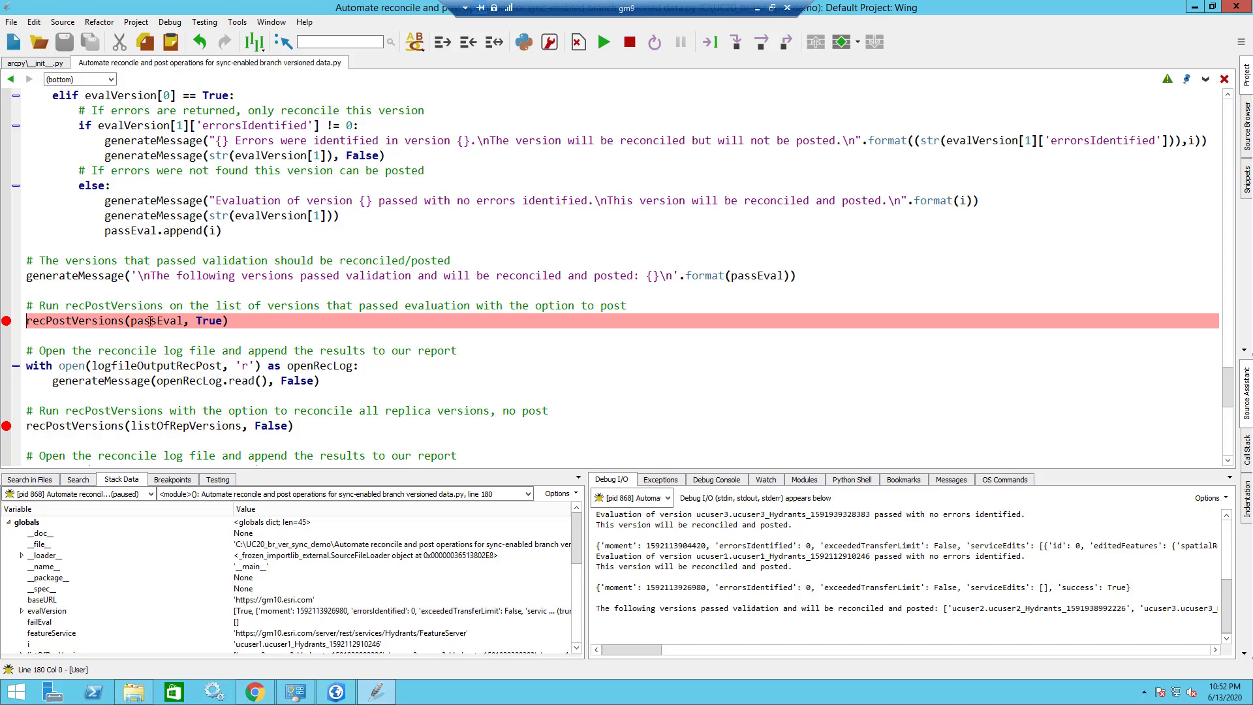
# Step: Run the reconcile and post of the passed versions via recPostVersions(passEval, True)
pyautogui.click(176, 297)
pyautogui.moveTo(162, 323)
pyautogui.moveTo(225, 320)
pyautogui.click(607, 43)
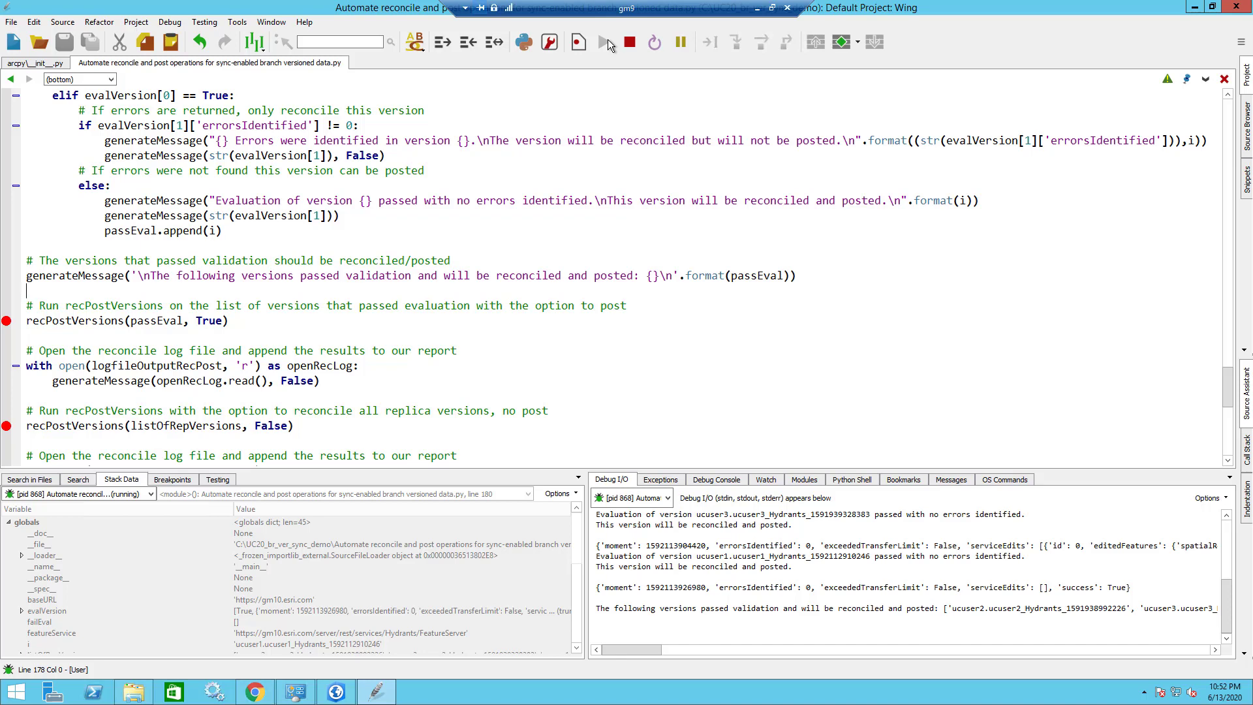
pyautogui.scroll(-1, 532, 283)
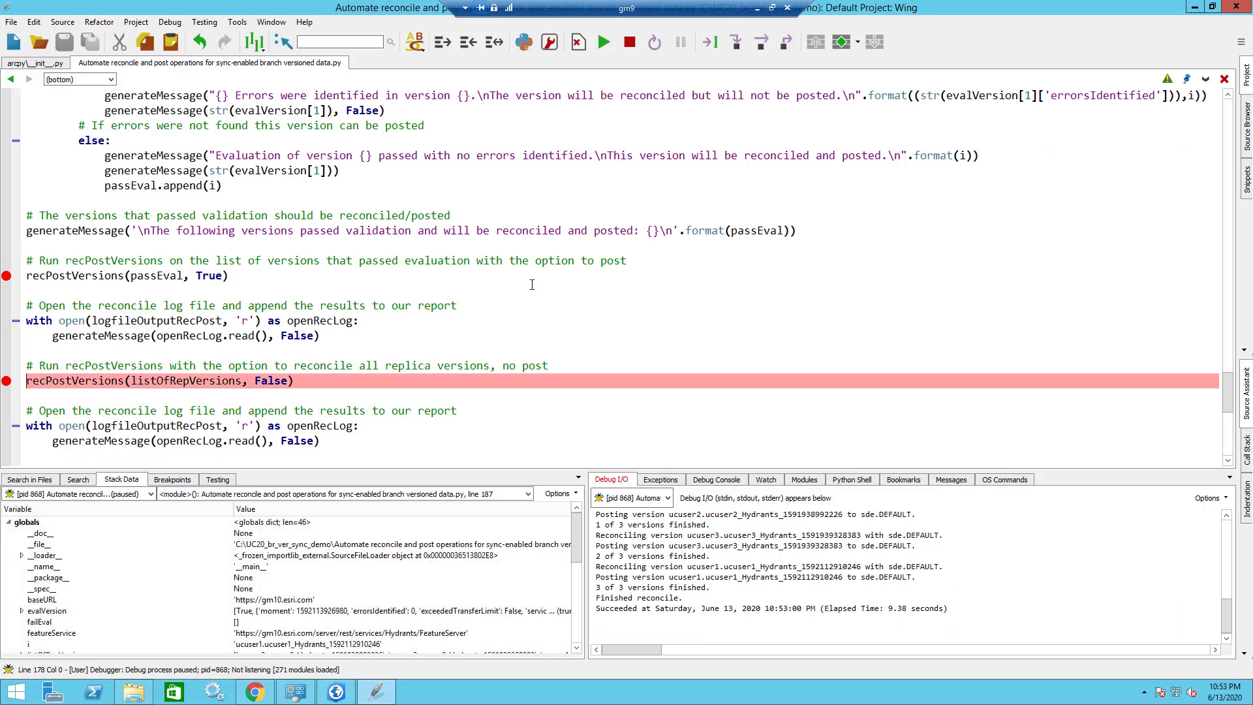
pyautogui.scroll(-1, 532, 284)
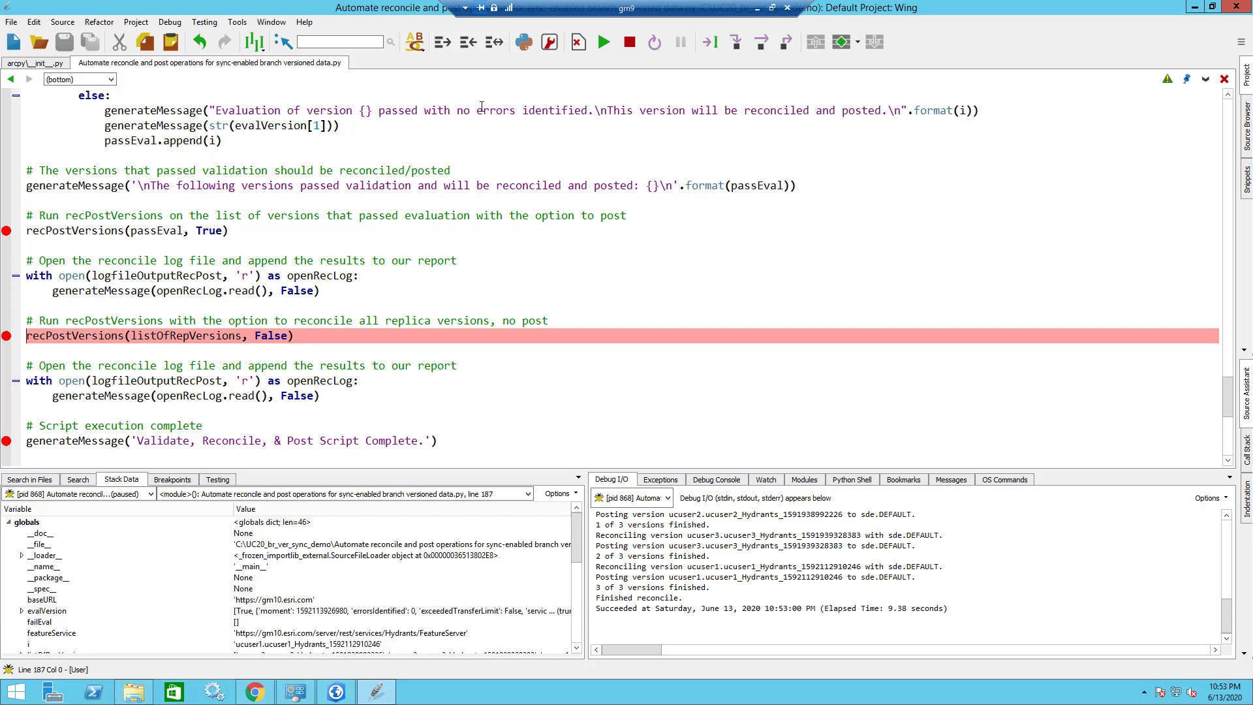
# Step: Reconcile all replica versions without posting, let the script print its completion message, then minimize Wing IDE
pyautogui.click(604, 42)
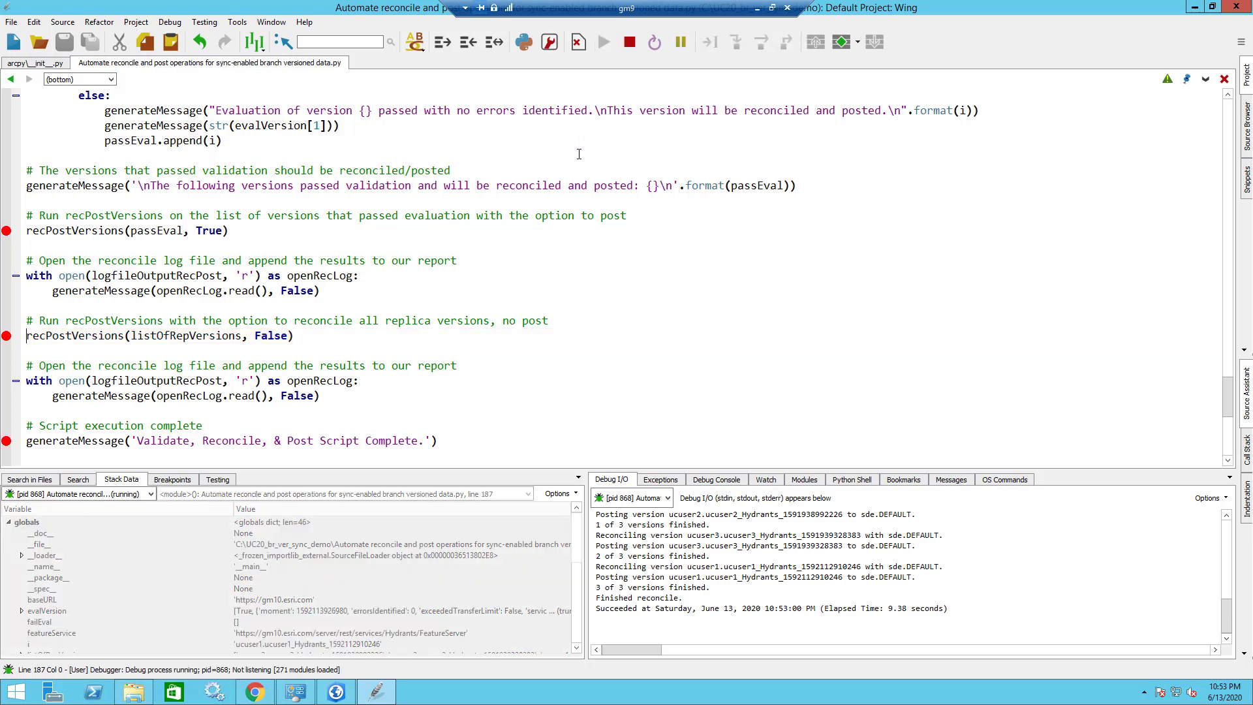
pyautogui.scroll(-1, 589, 194)
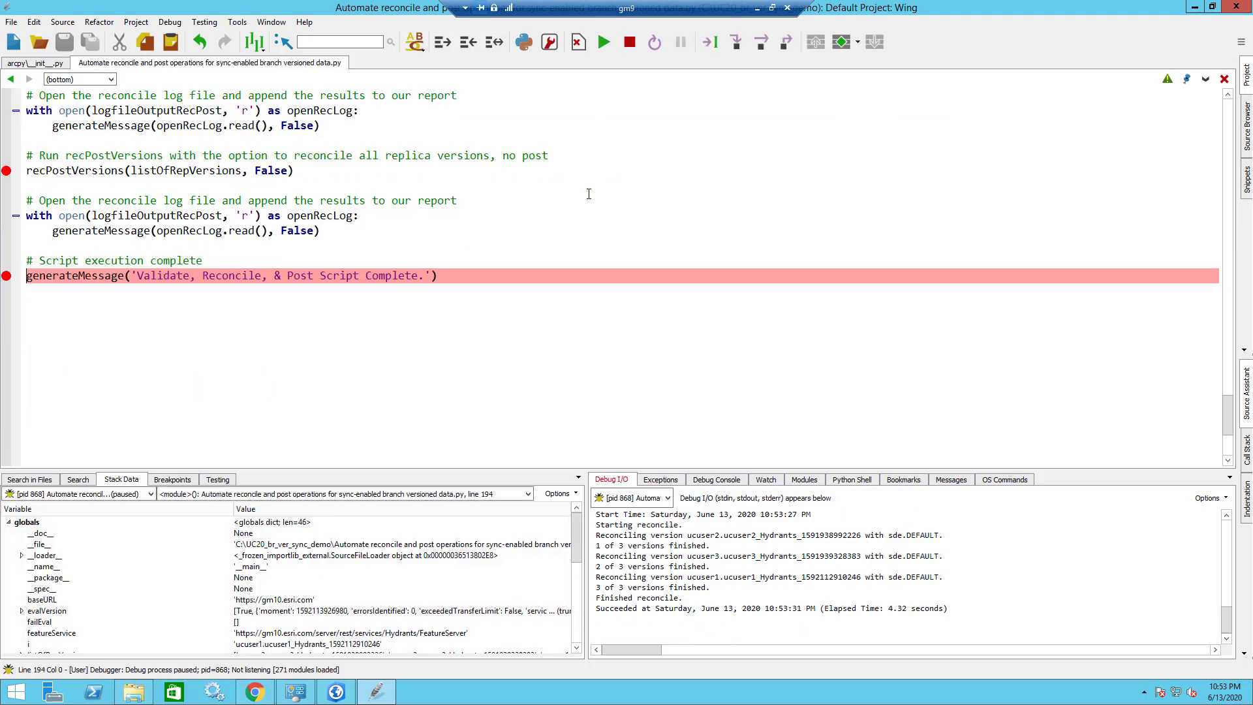
pyautogui.click(605, 41)
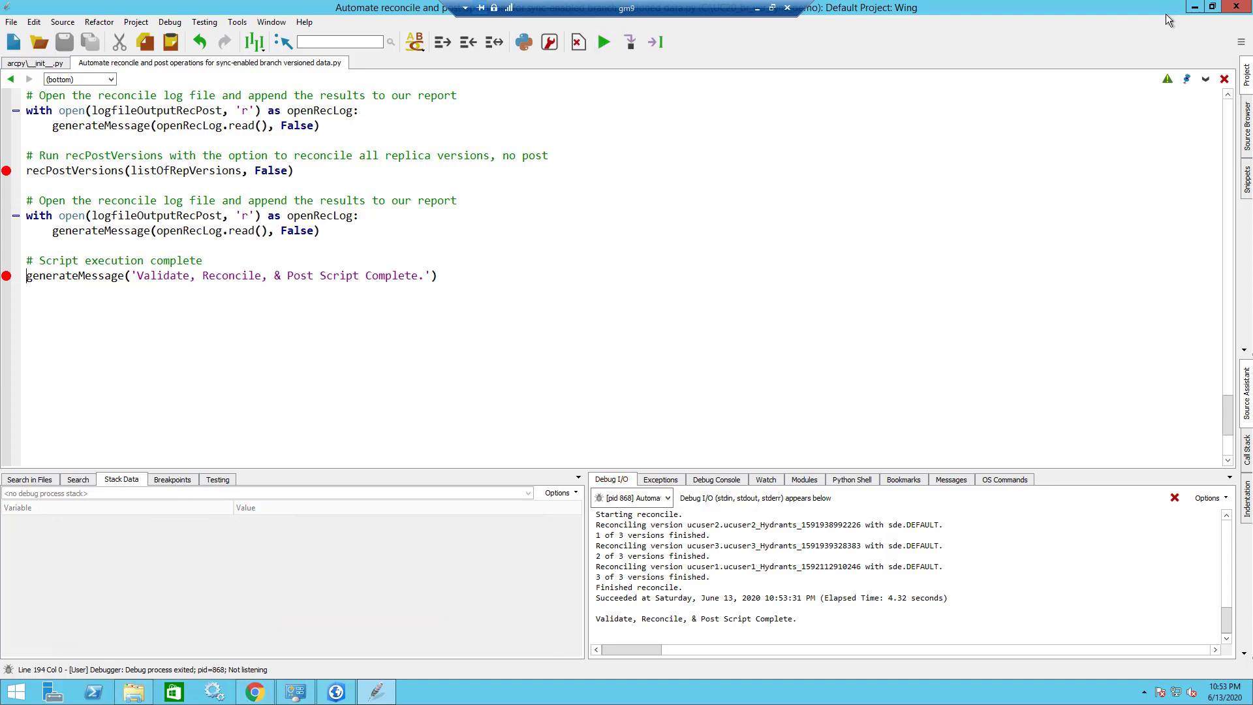
pyautogui.click(1195, 8)
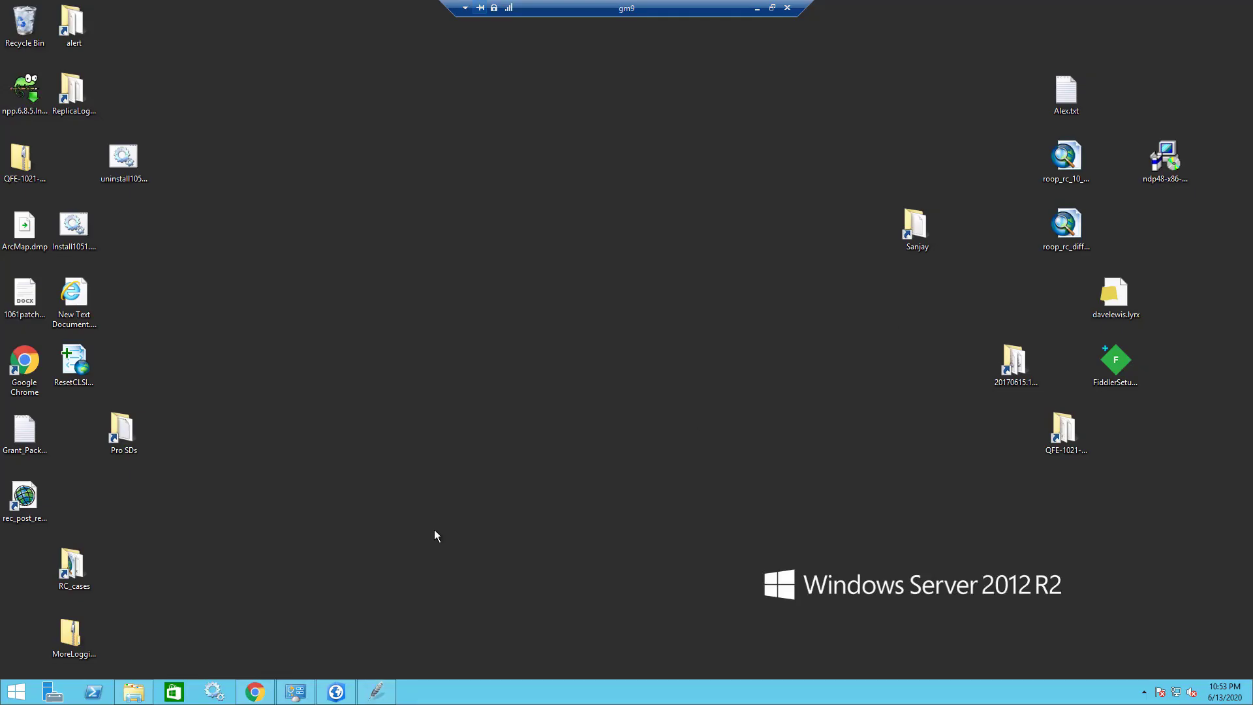
# Step: Refresh the default hydrant map in the gm10 session to show the posted edits
pyautogui.click(336, 692)
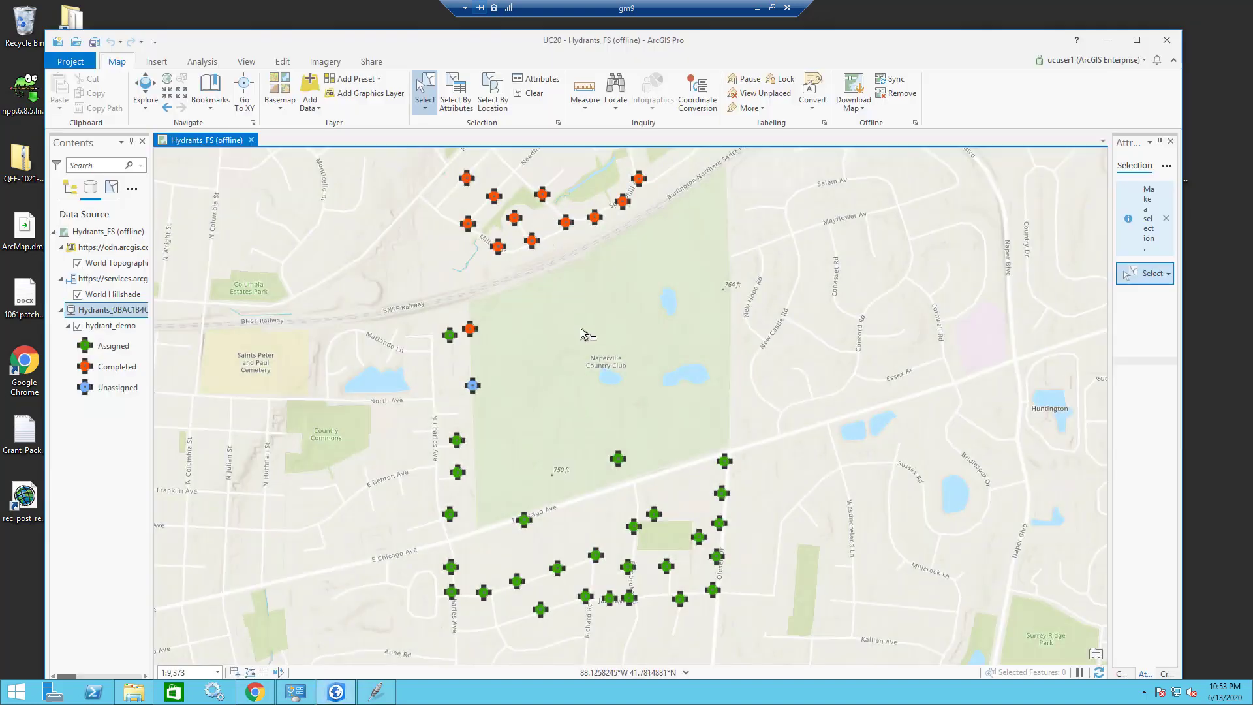
pyautogui.click(772, 10)
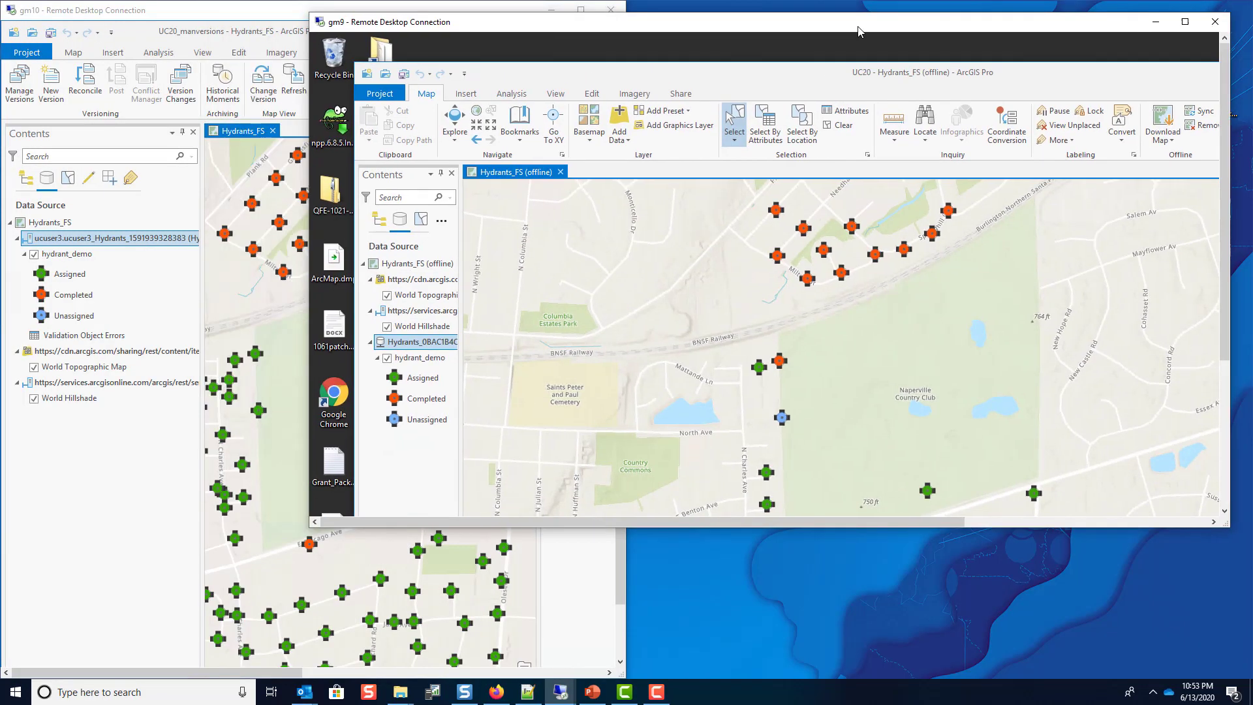
pyautogui.moveTo(274, 9); pyautogui.dragTo(430, 0)
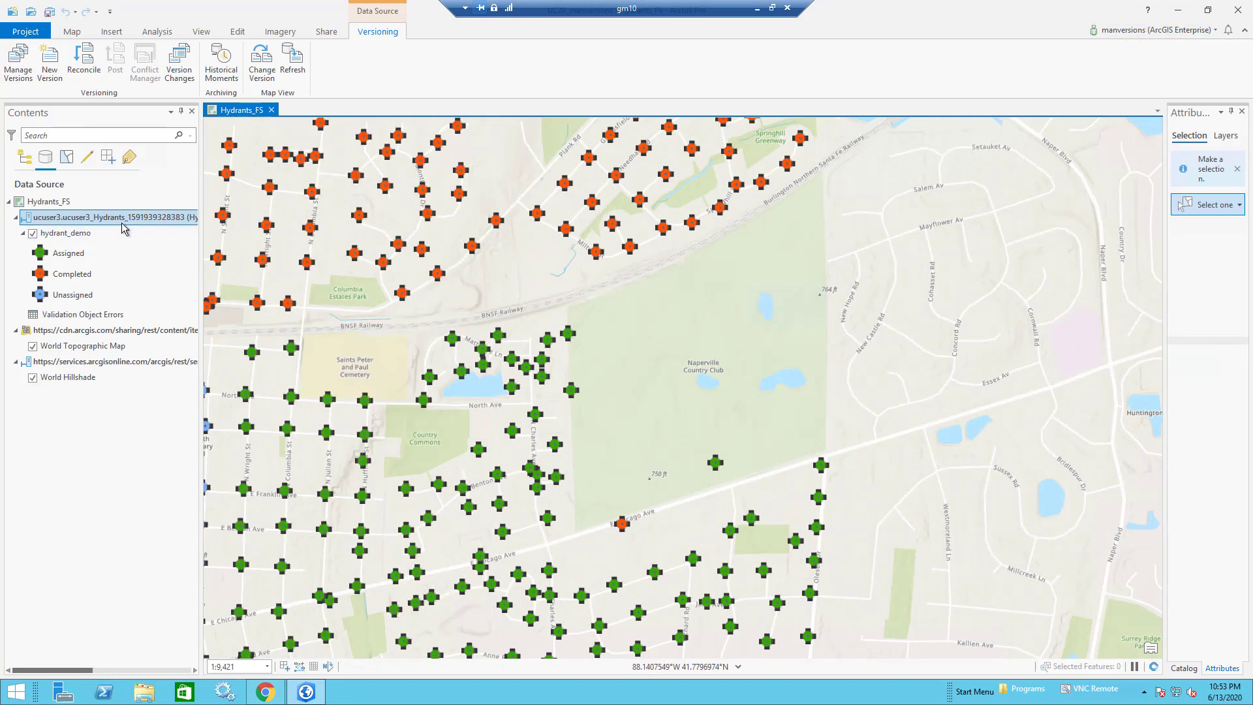
pyautogui.click(288, 63)
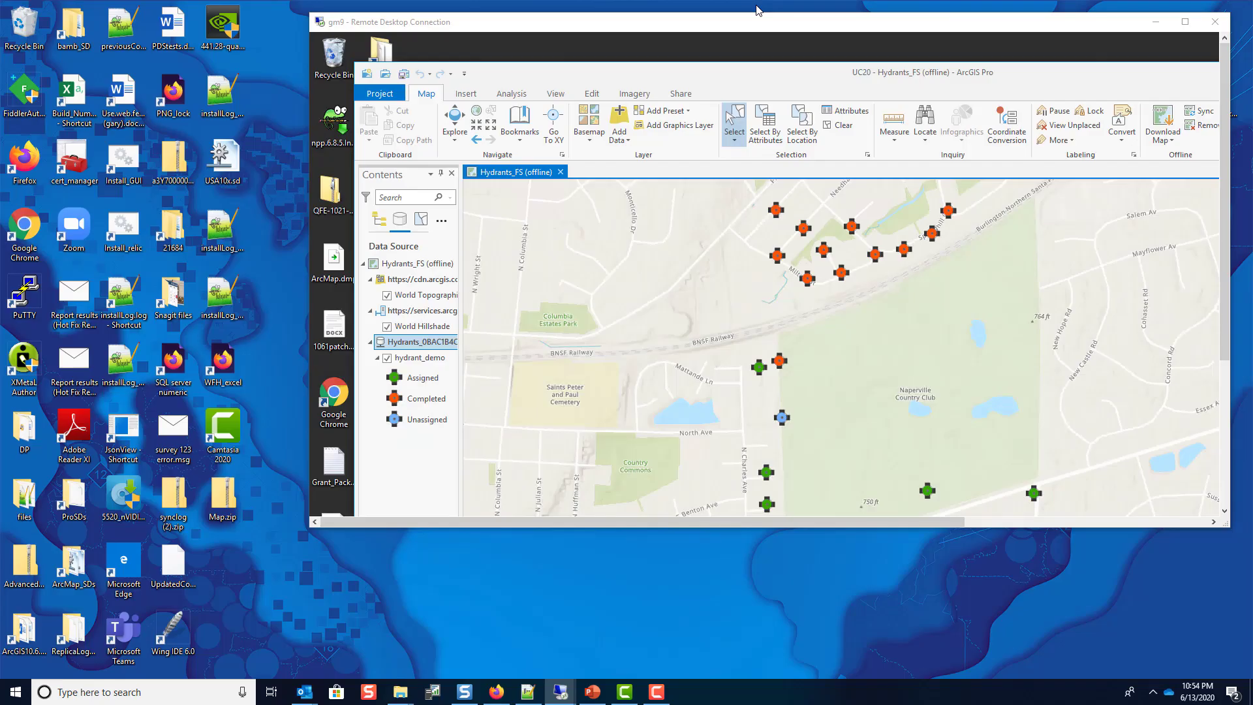
# Step: Sync the offline Hydrants_FS map in gm9 so two more hydrants show as Completed
pyautogui.click(757, 8)
pyautogui.doubleClick(734, 29)
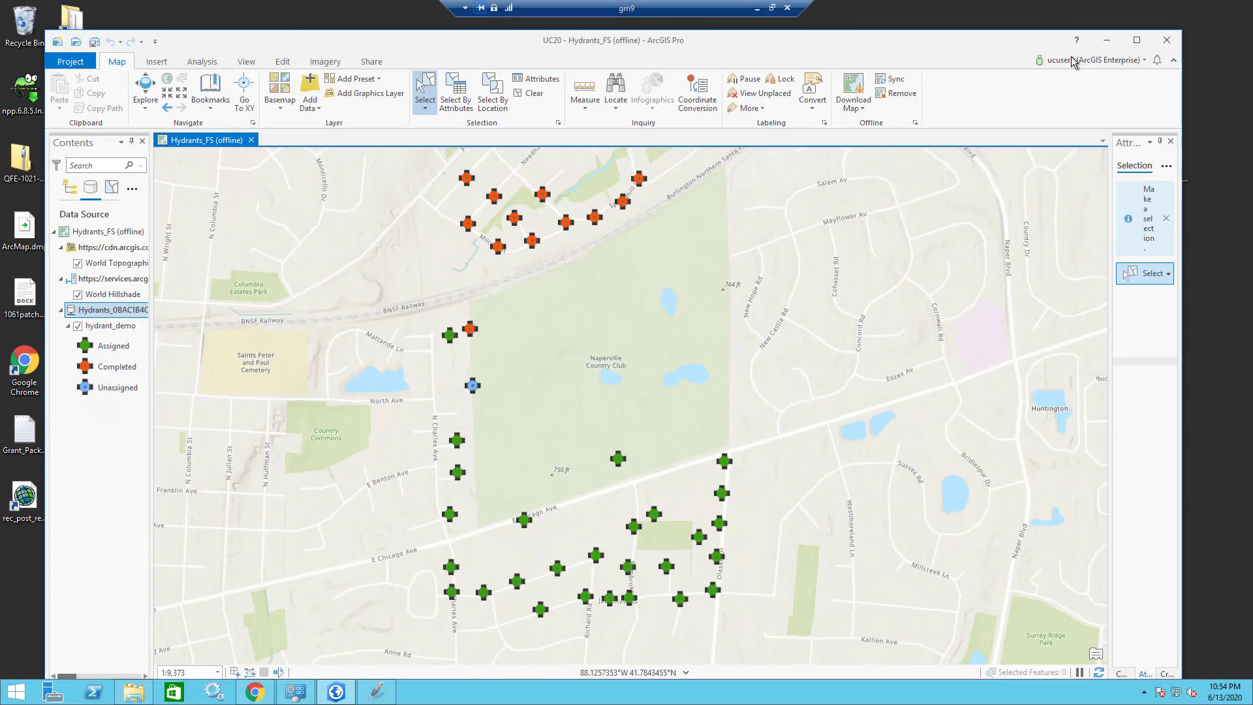
pyautogui.click(1137, 41)
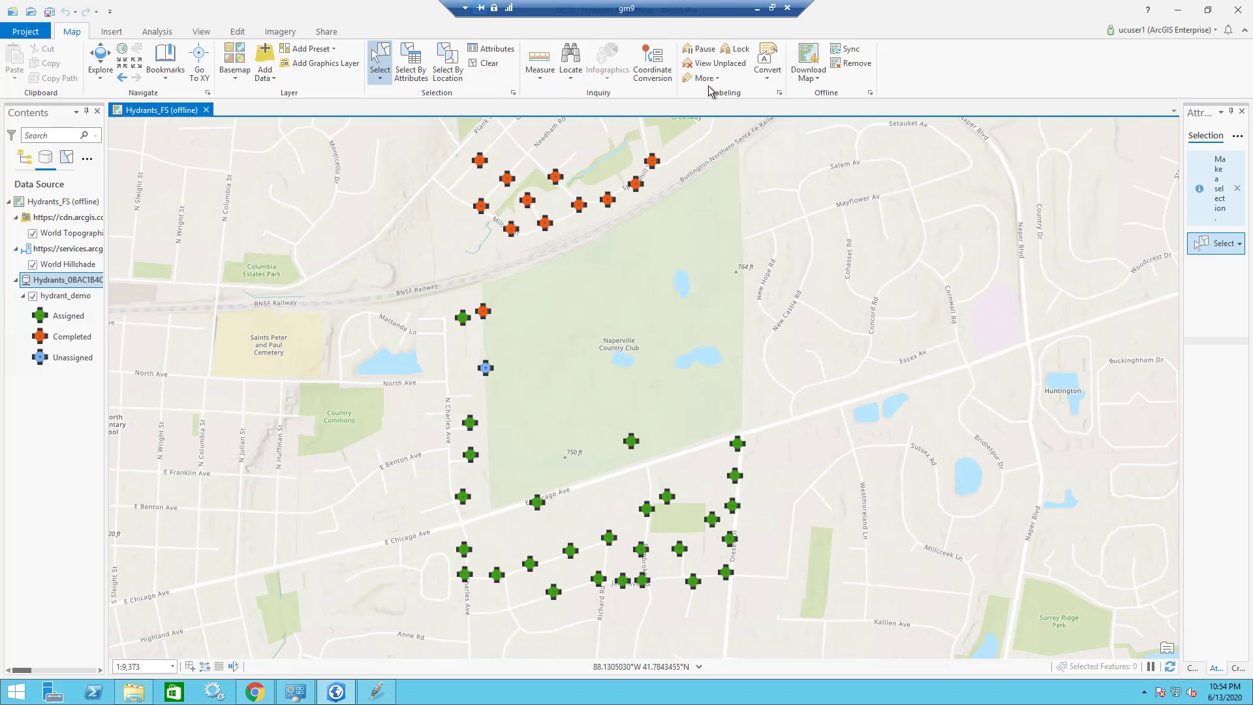
pyautogui.click(834, 54)
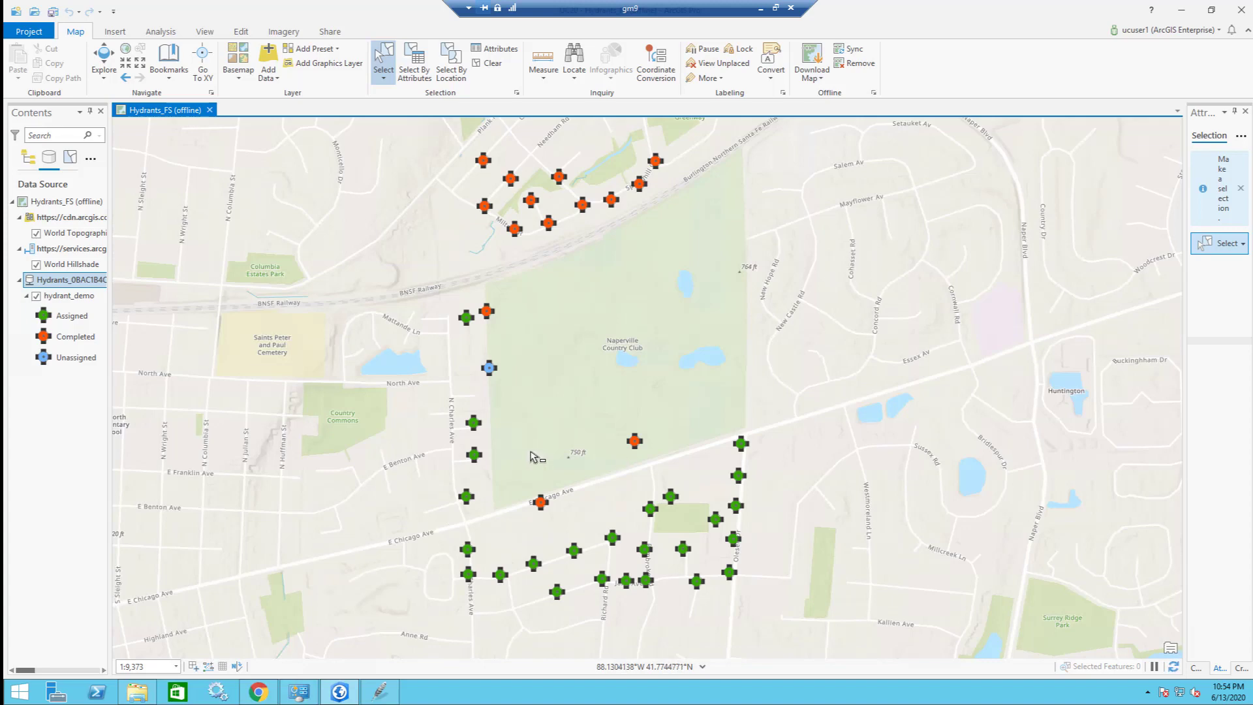
pyautogui.click(1181, 10)
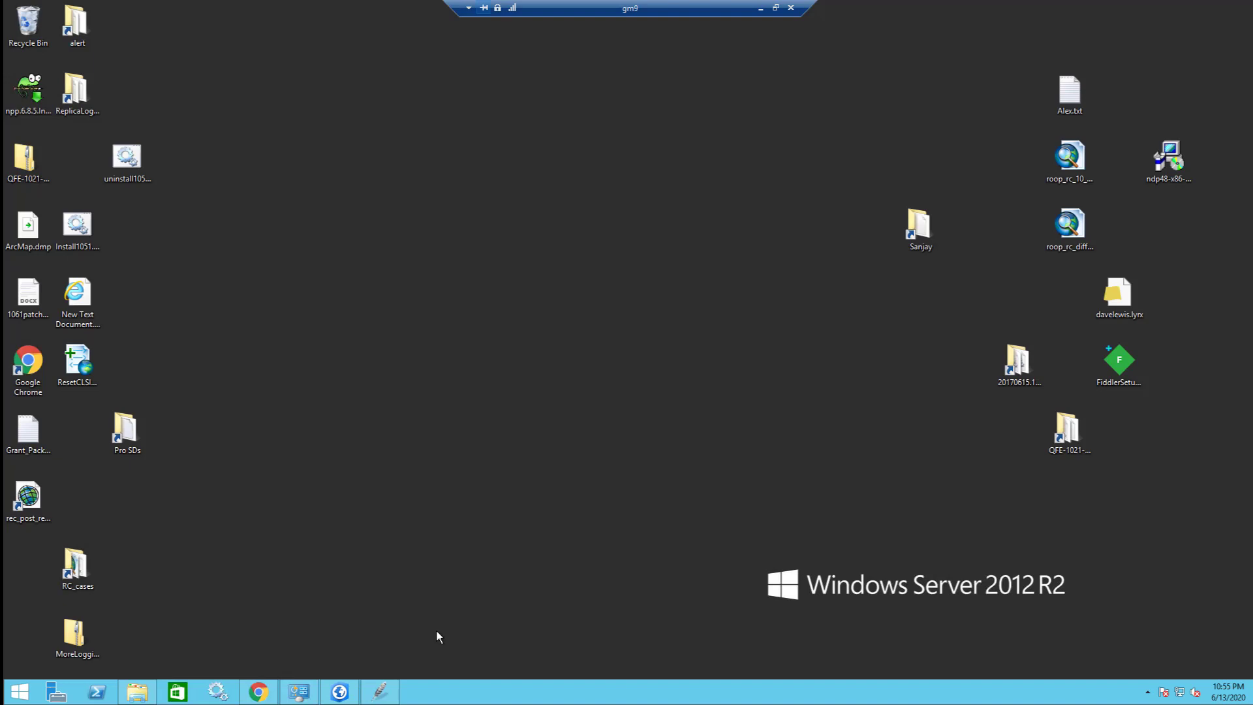
# Step: Open validateRecPostScriptLog.txt from C:\logs and read through the script results
pyautogui.click(138, 692)
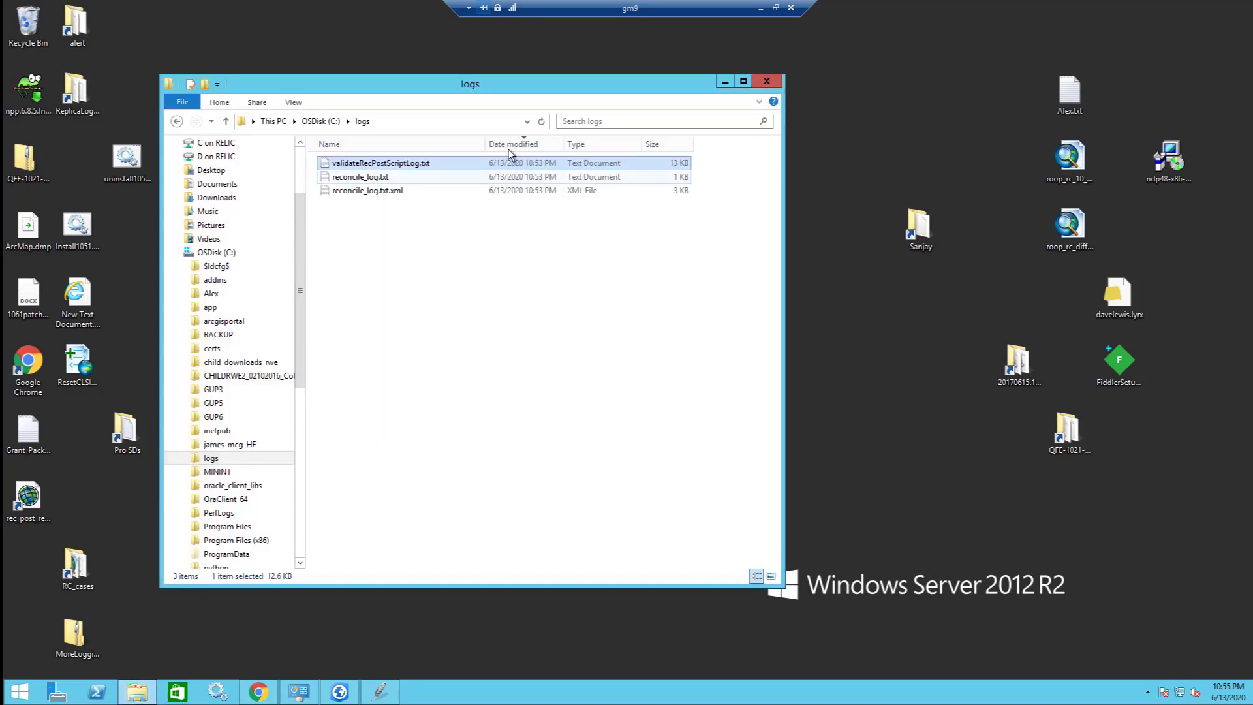
pyautogui.moveTo(555, 91); pyautogui.dragTo(526, 56)
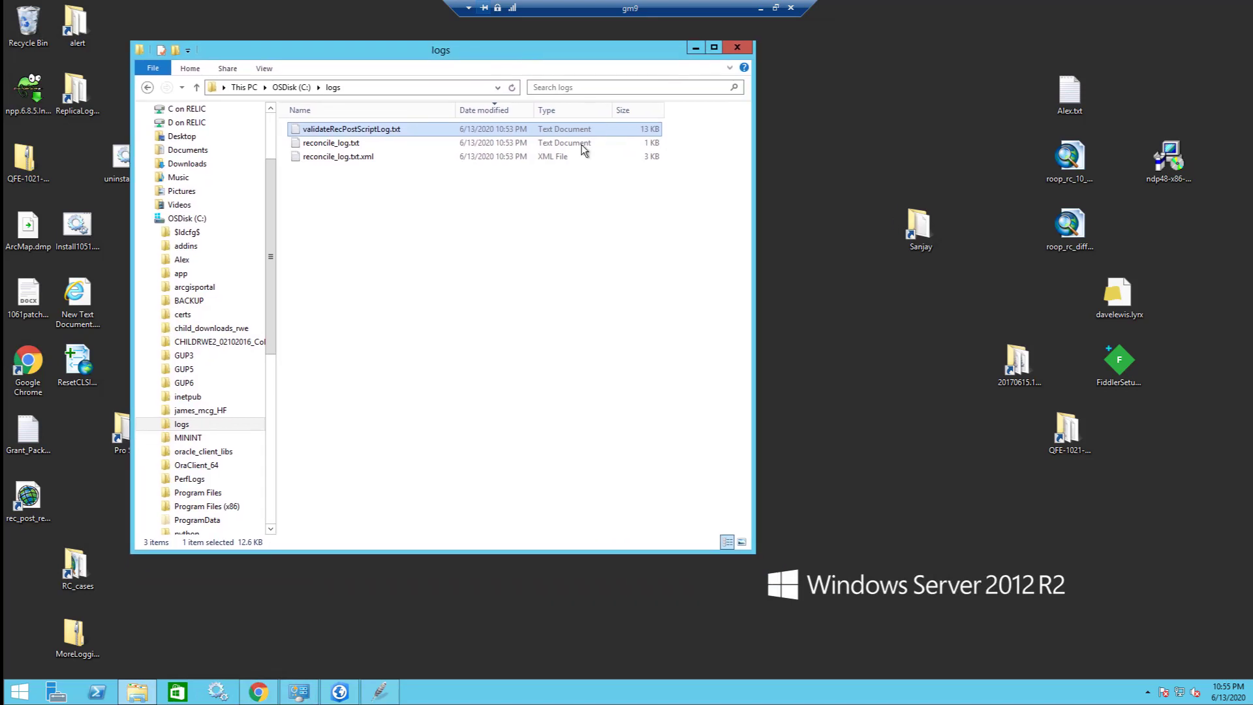
pyautogui.moveTo(755, 552); pyautogui.dragTo(984, 606)
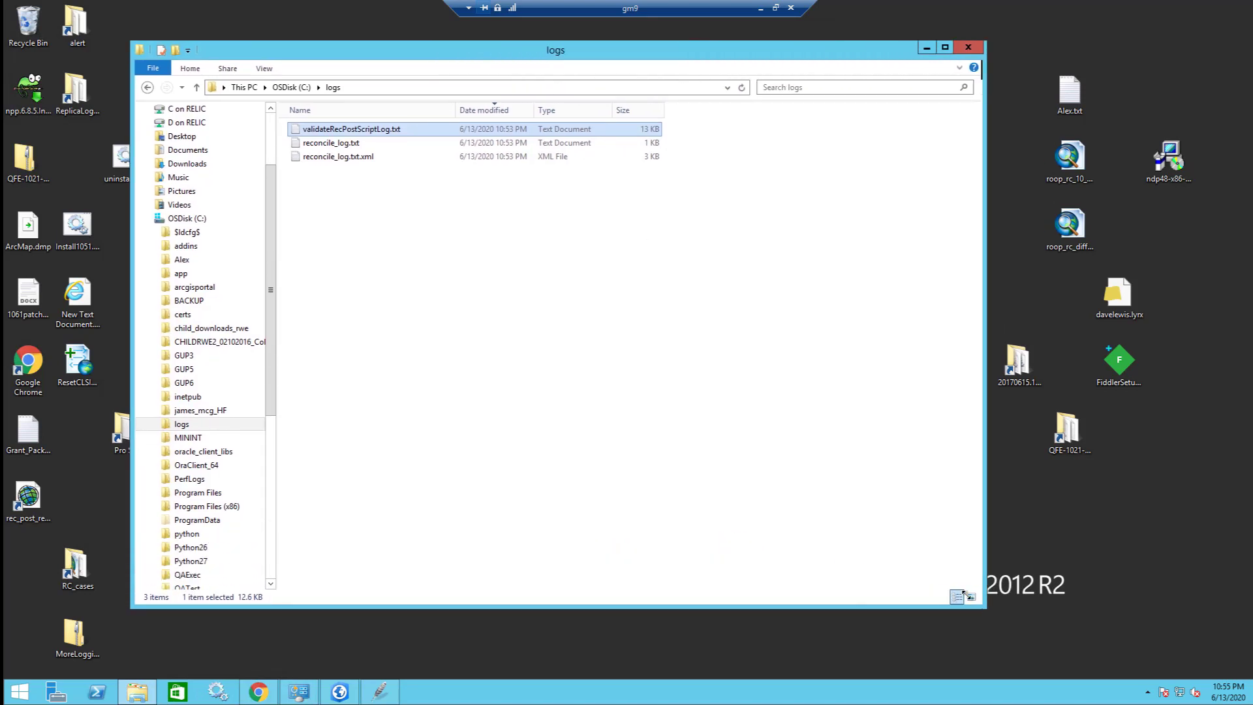
pyautogui.doubleClick(397, 131)
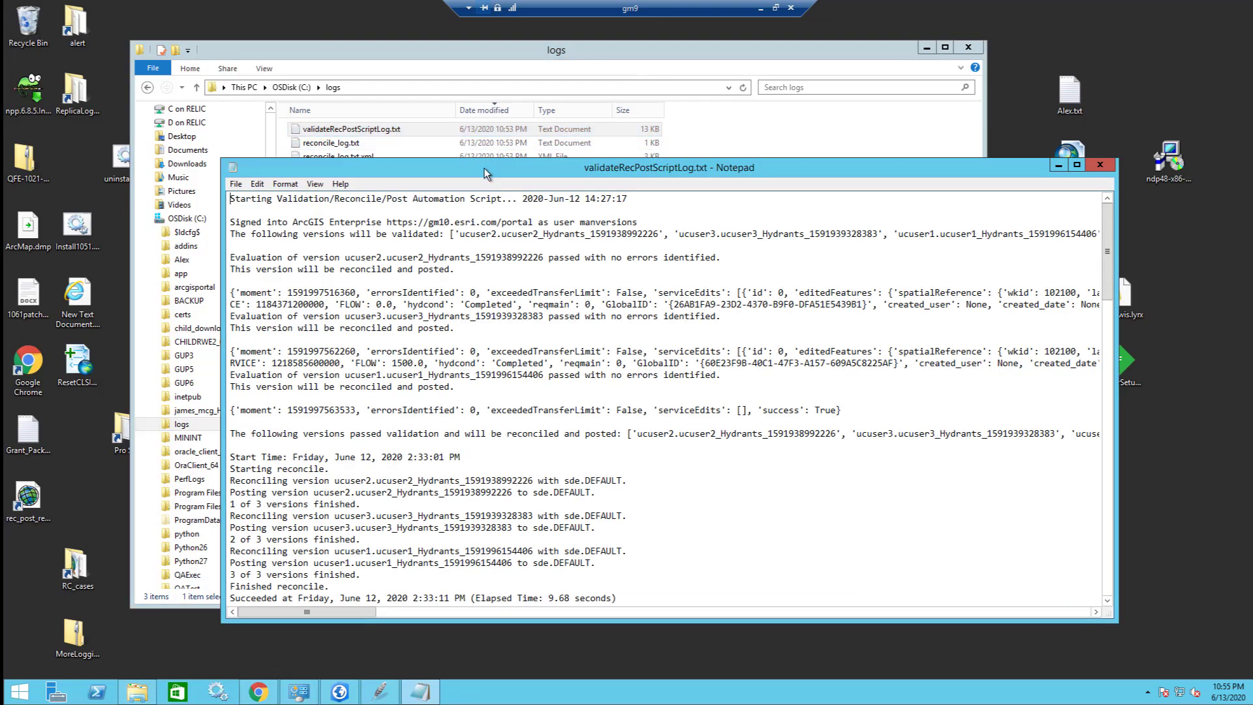
pyautogui.moveTo(486, 172); pyautogui.dragTo(483, 90)
pyautogui.scroll(-1, 463, 354)
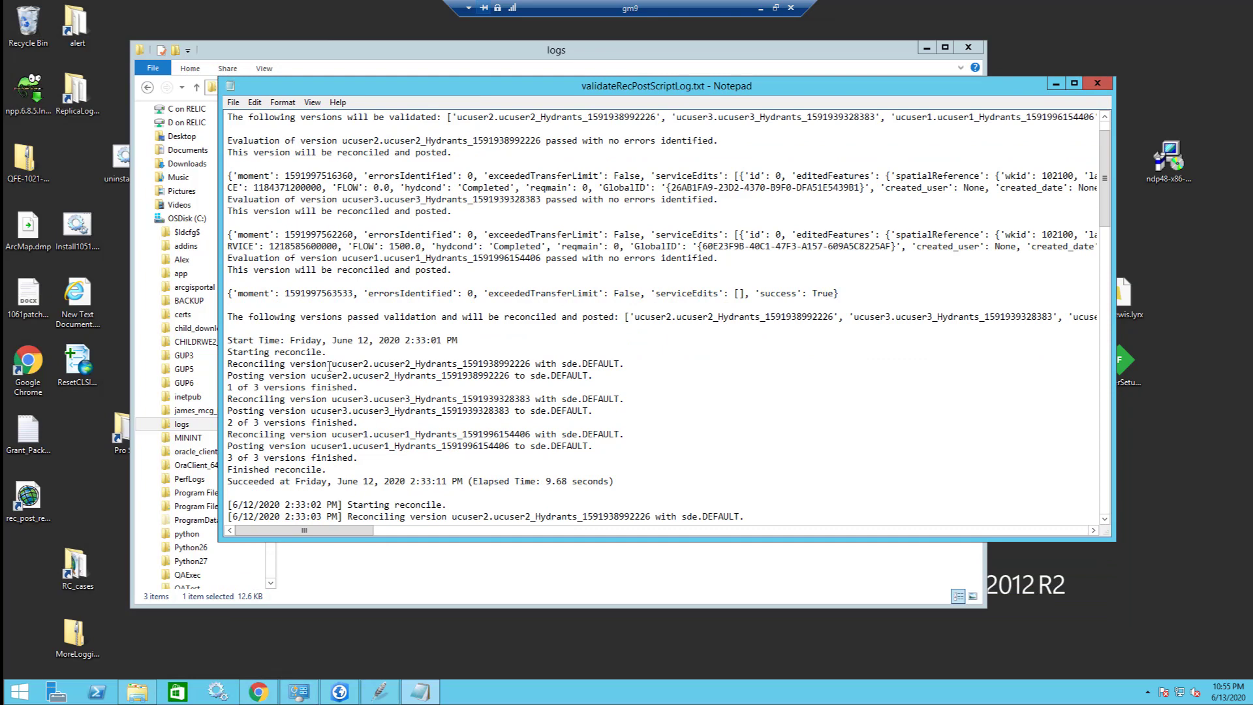
pyautogui.scroll(-4, 329, 364)
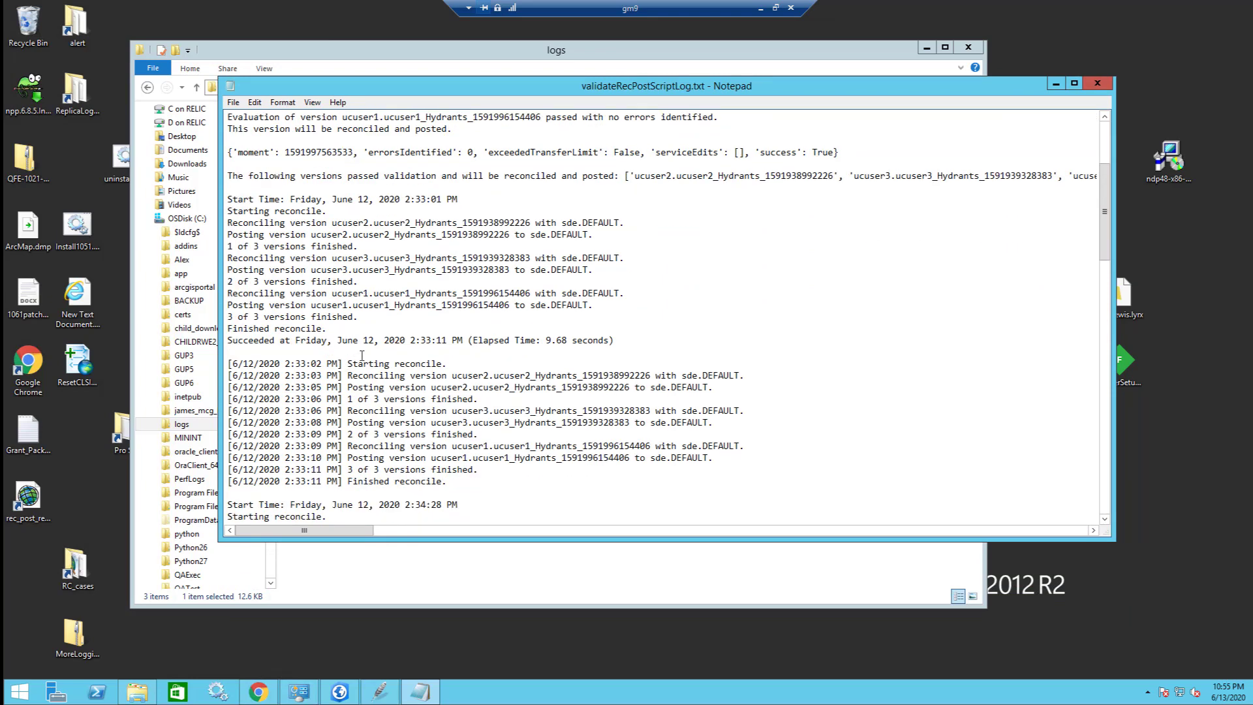
pyautogui.scroll(4, 361, 355)
pyautogui.scroll(1, 361, 354)
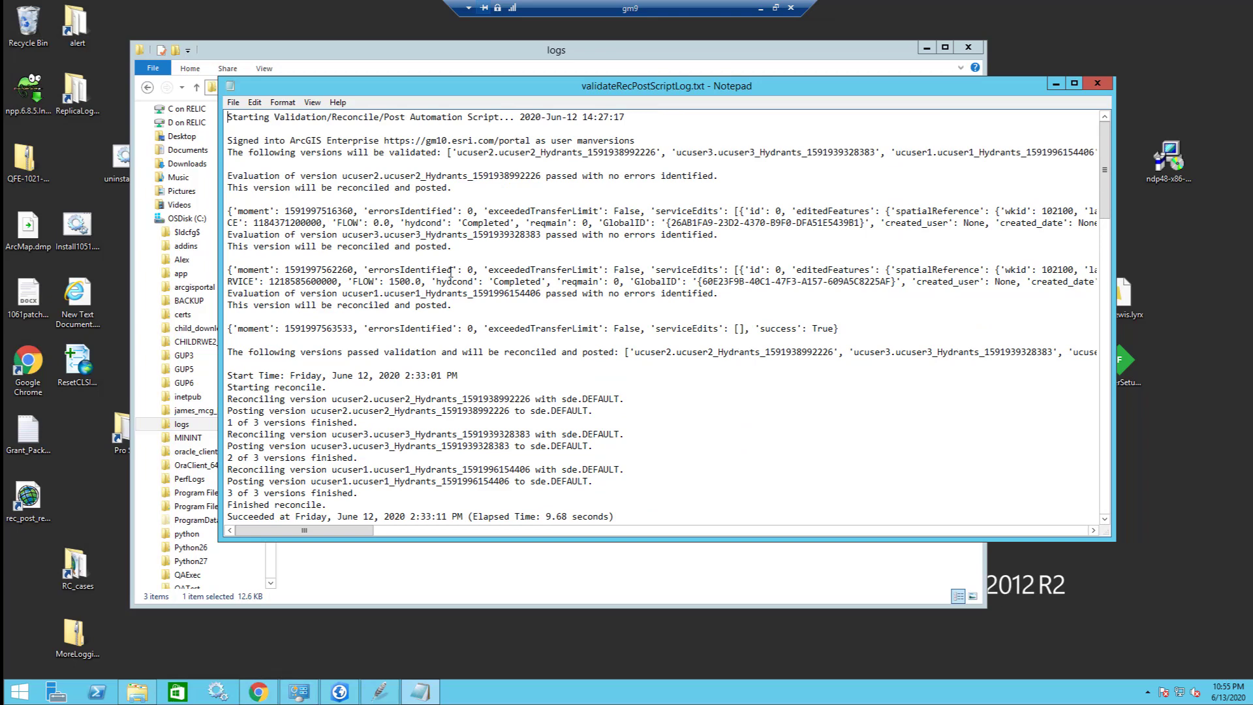
pyautogui.scroll(-7, 451, 270)
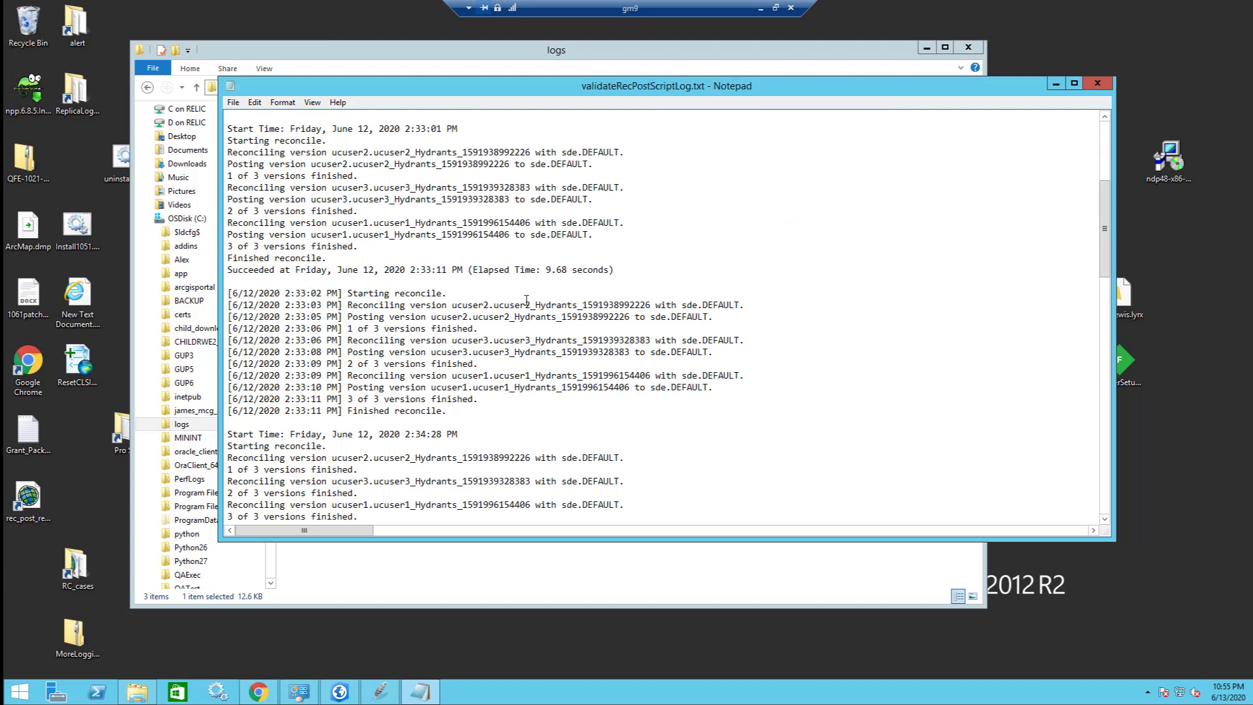
# Step: Start the slide show from slide 18 and advance to the Help Resources slide
pyautogui.click(1055, 87)
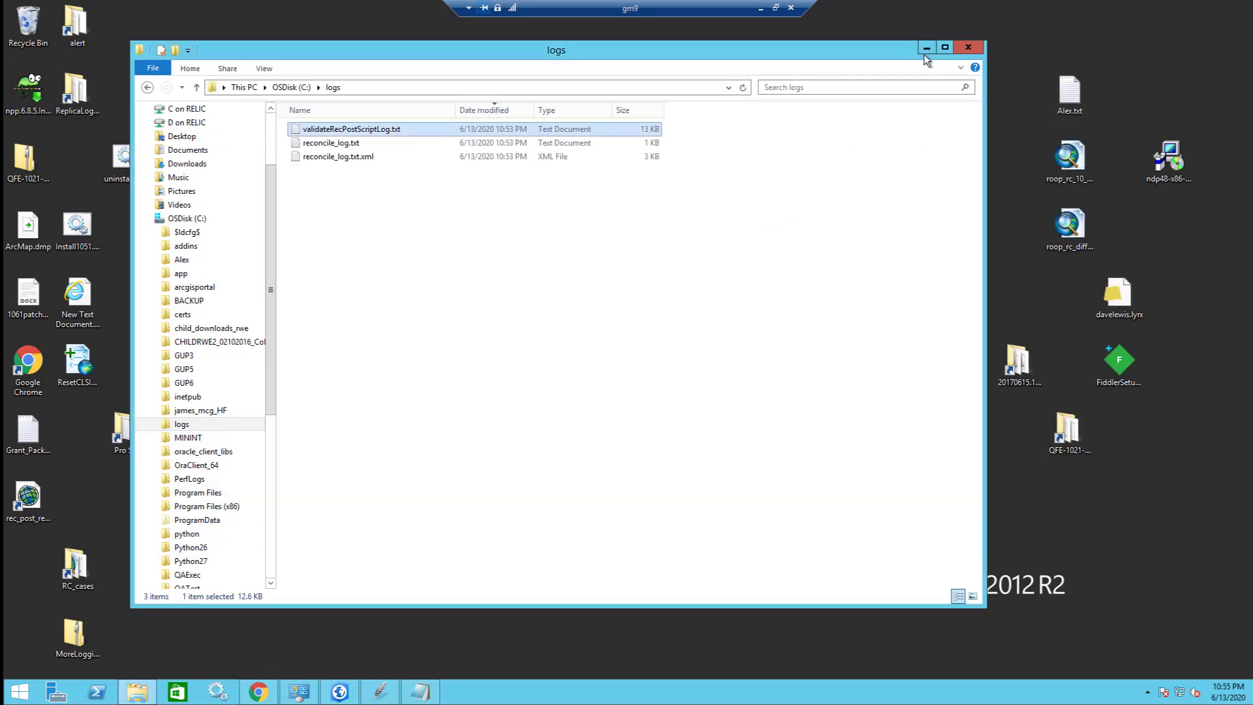
pyautogui.click(760, 9)
pyautogui.click(601, 694)
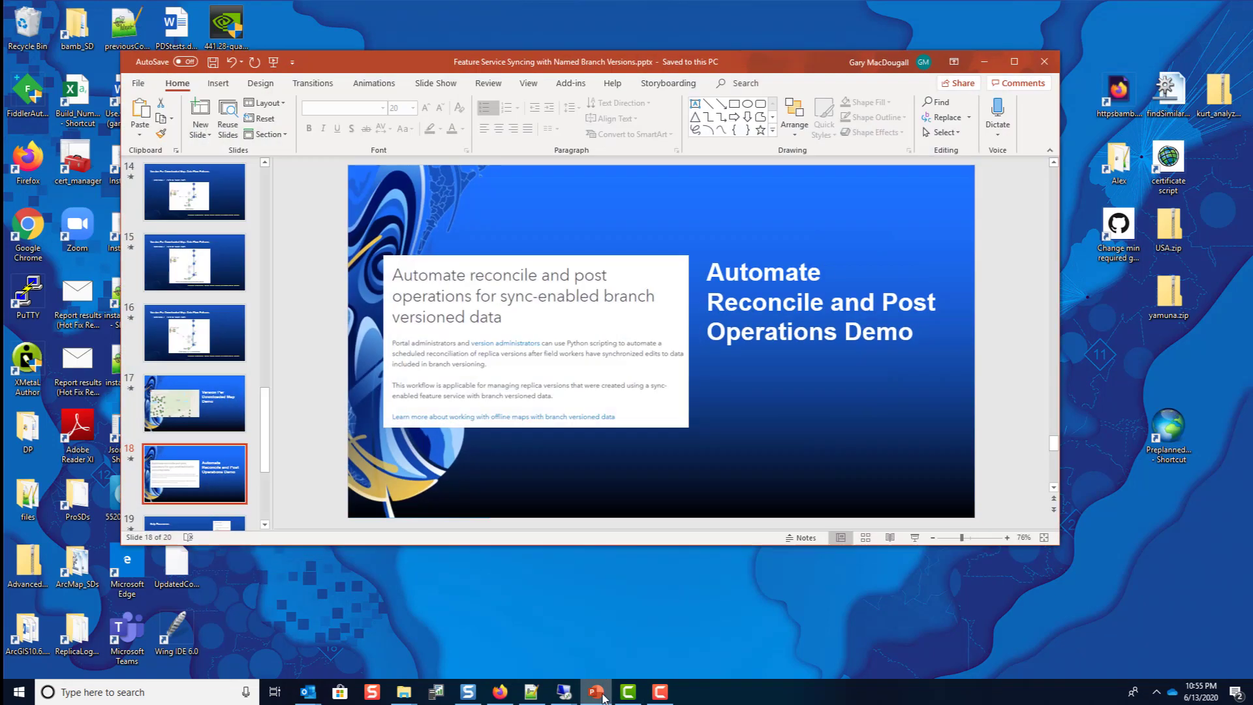
pyautogui.click(914, 537)
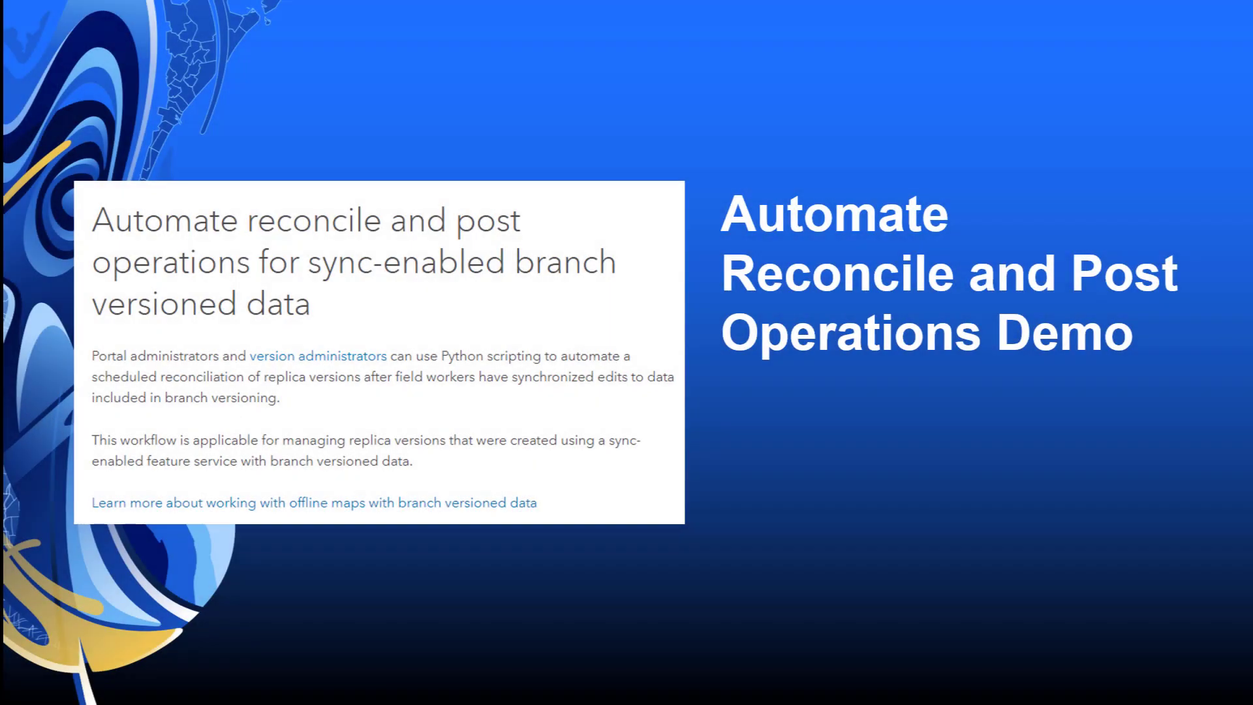
pyautogui.press('Right')
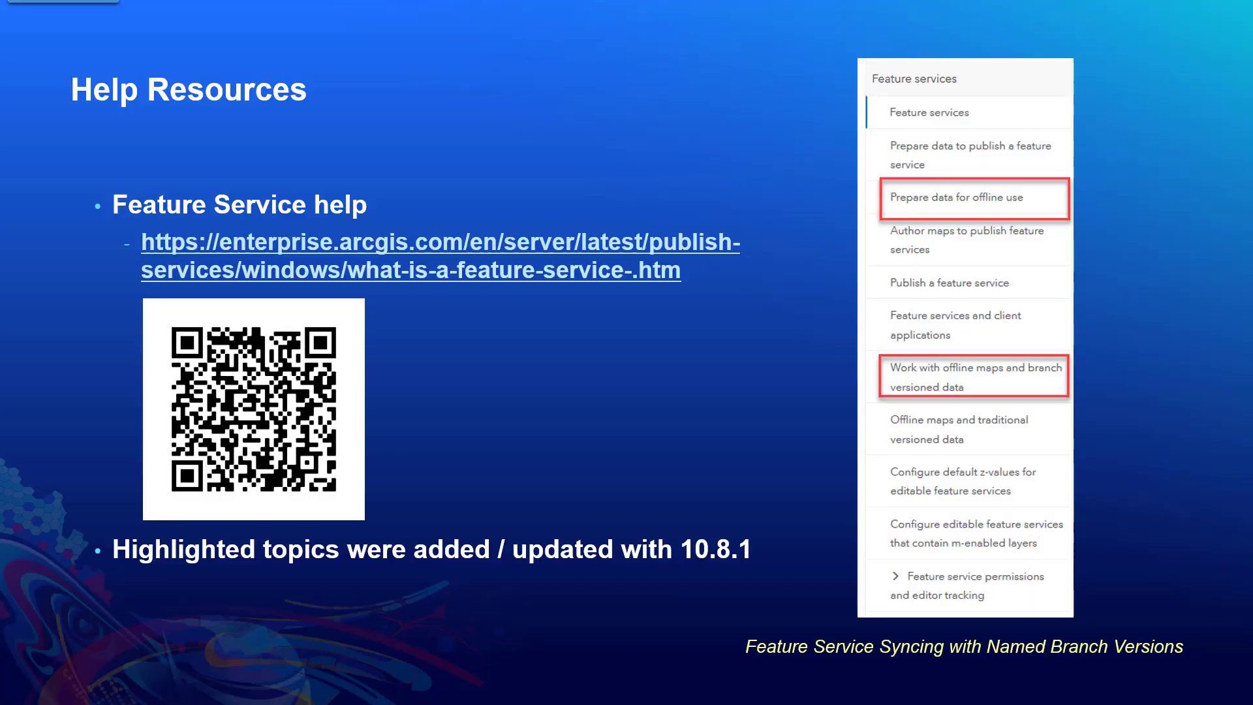